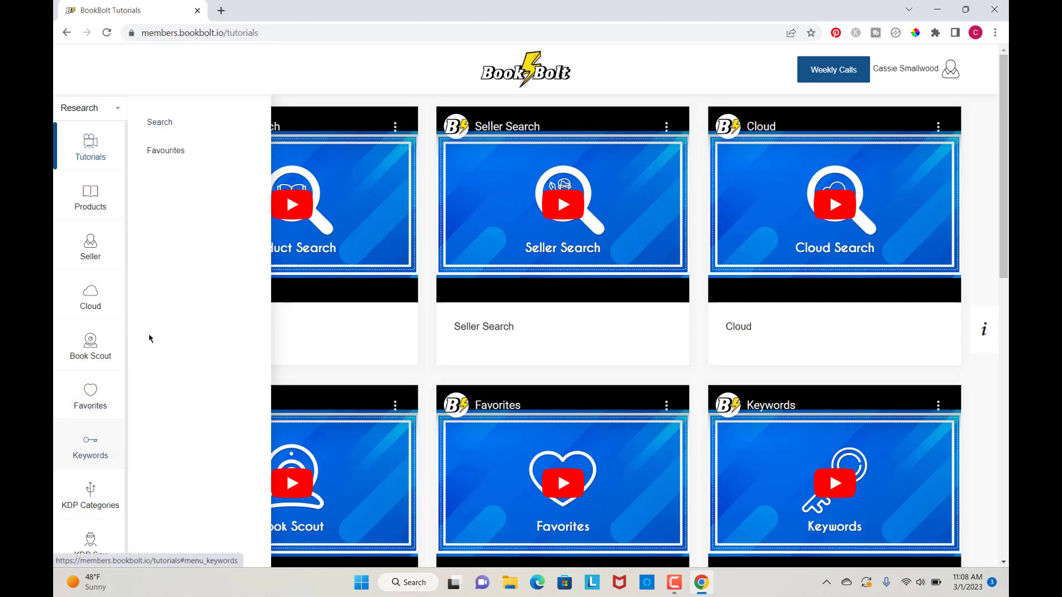
- Open the keyword search and look up keywords for "st. patrick's day mazes"
left_click(171, 123)
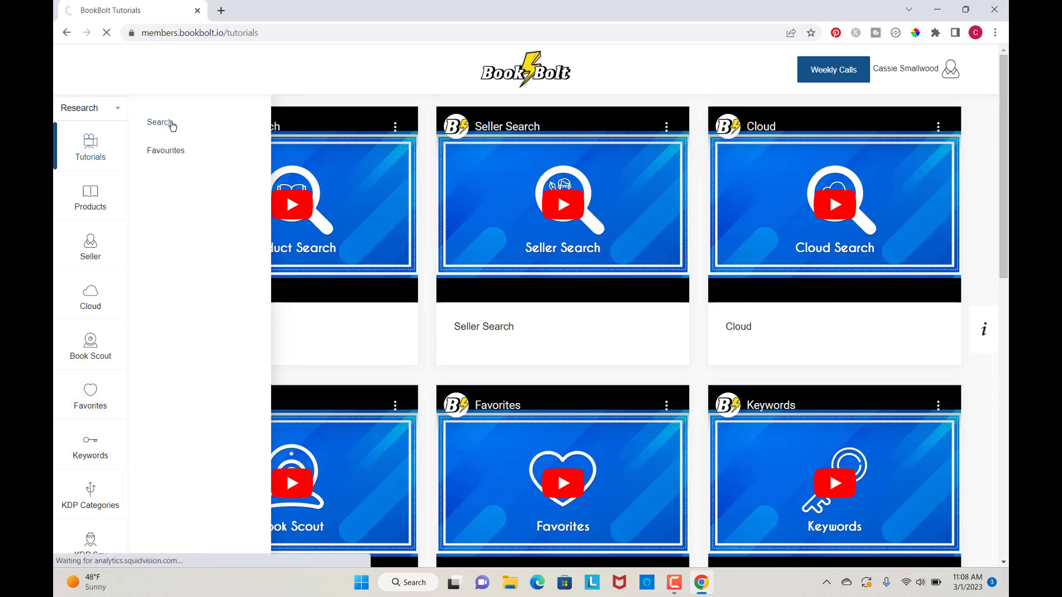
left_click(358, 173)
type("st.")
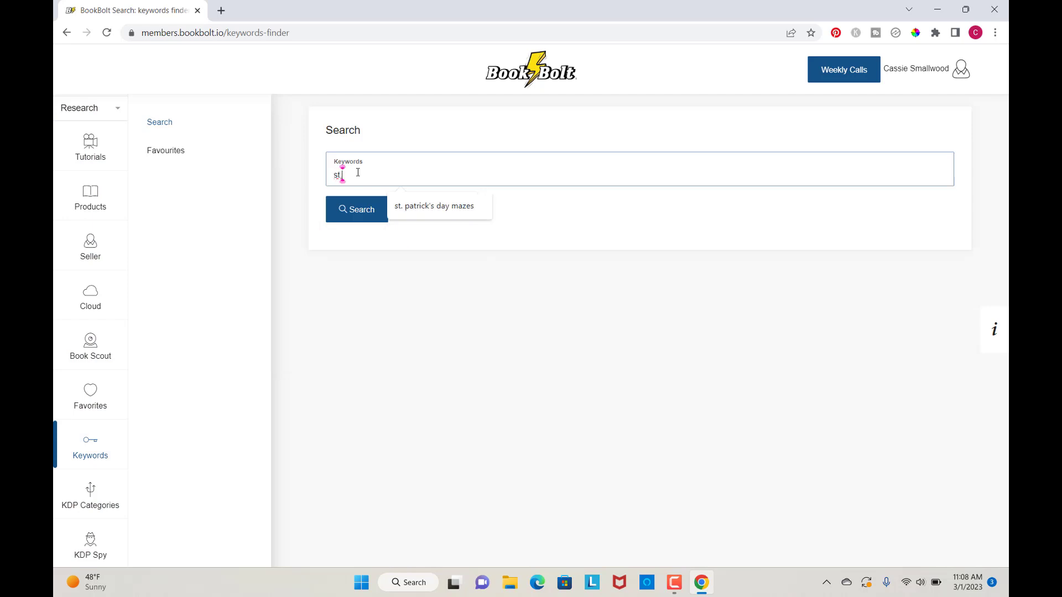
left_click(431, 207)
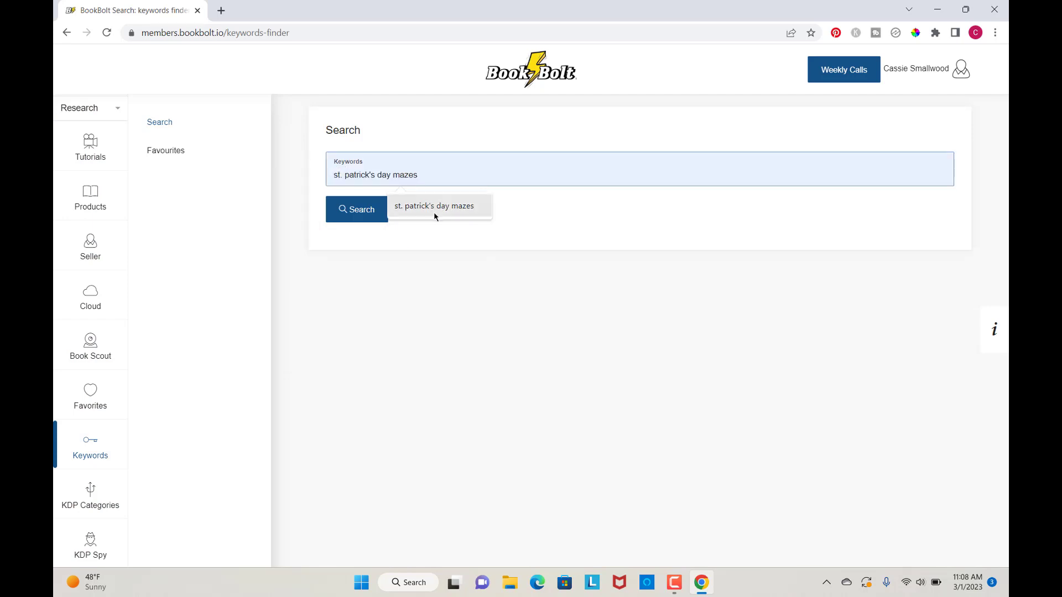
left_click(364, 214)
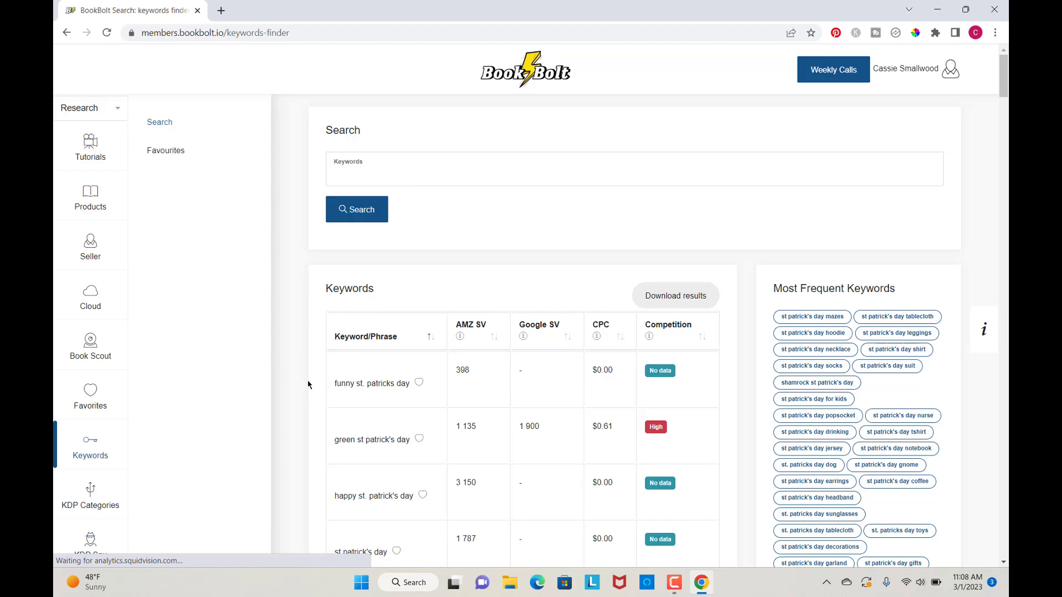
- Examine the keyword results for St. Patrick's Day mazes, comparing Amazon and Google search volume, CPC and competition
scroll(316, 374, "down", 3)
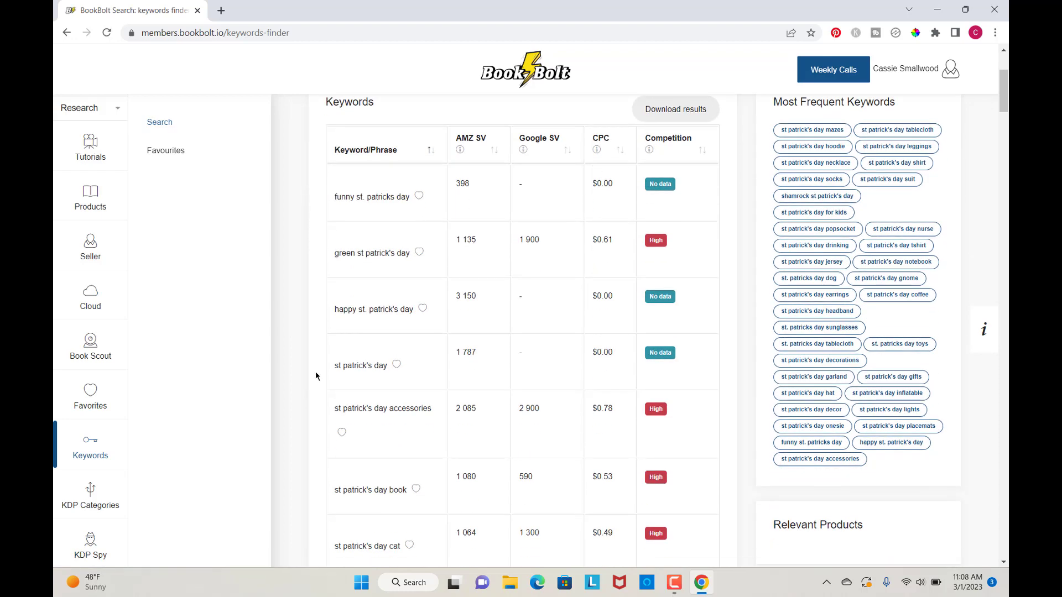
scroll(316, 375, "down", 1)
scroll(315, 375, "down", 1)
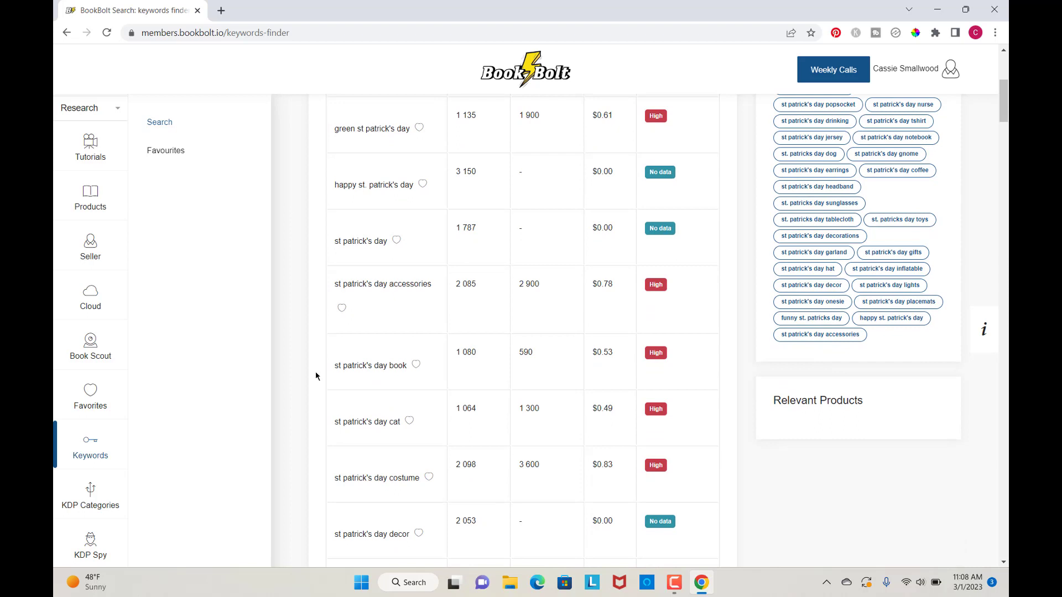
scroll(316, 377, "down", 1)
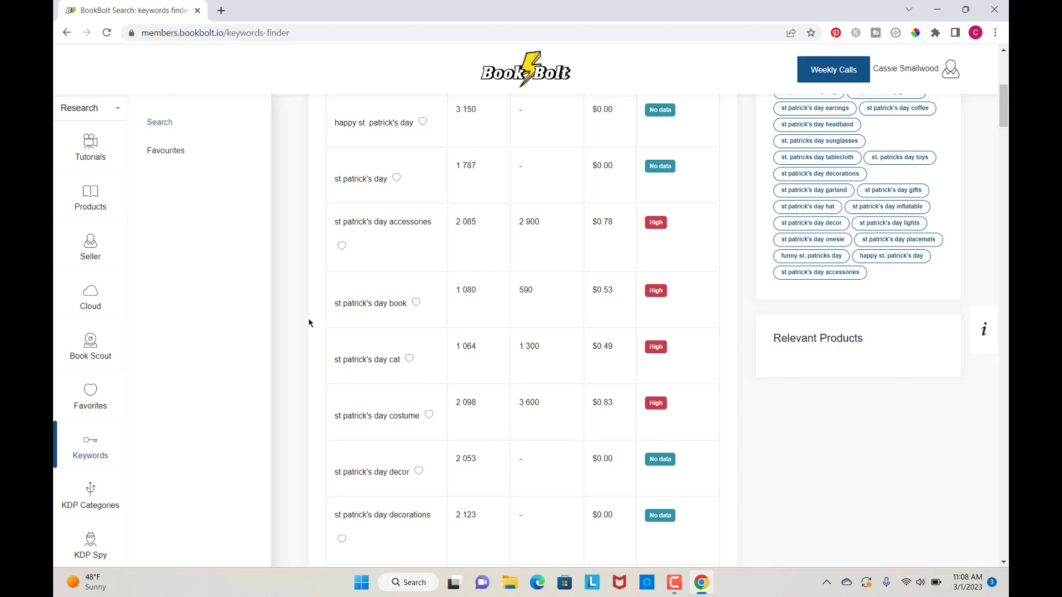
scroll(309, 323, "down", 2)
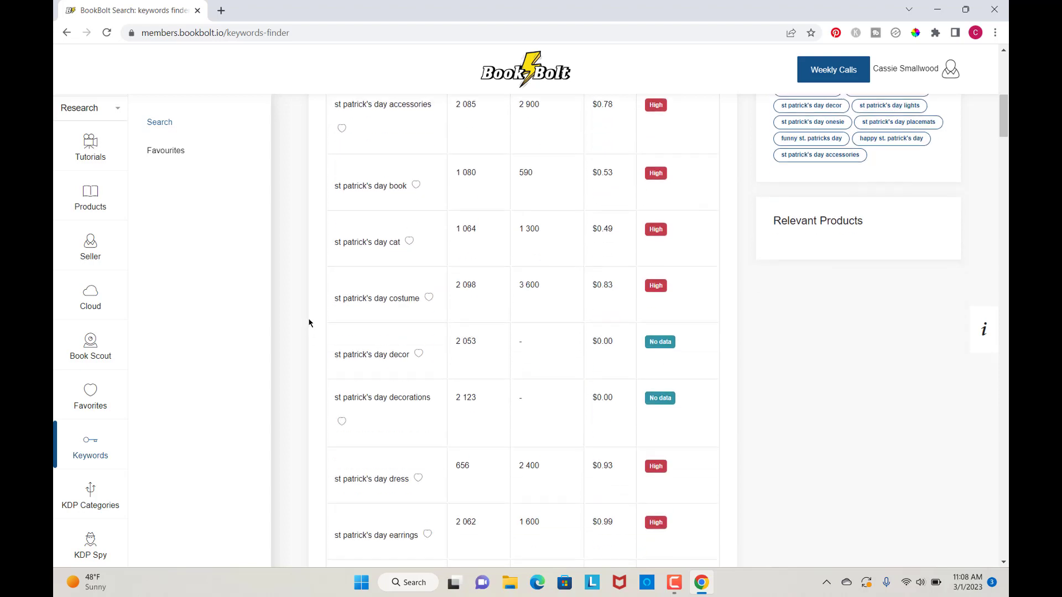
scroll(309, 323, "down", 1)
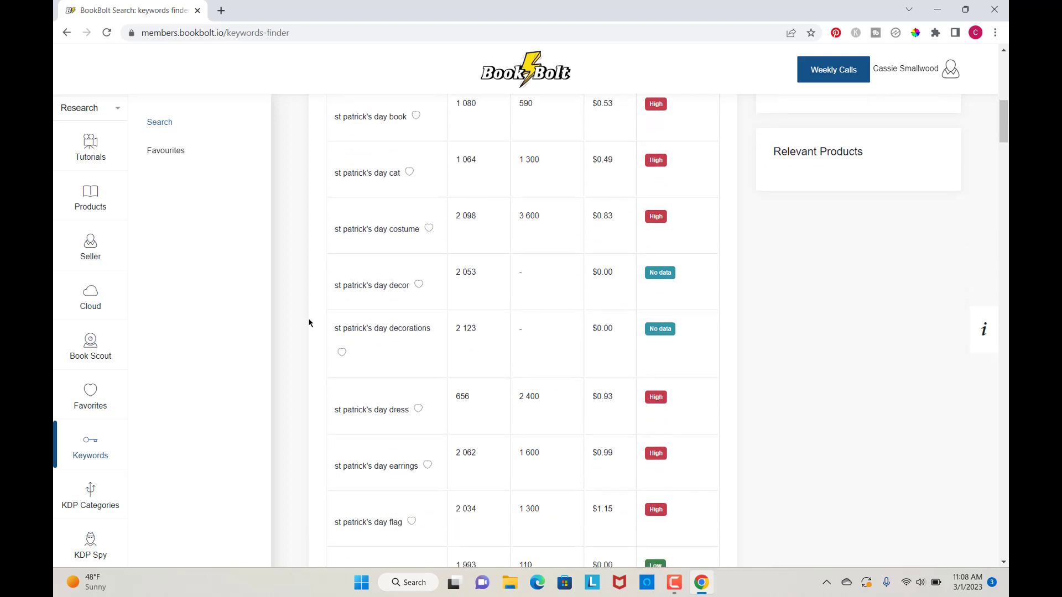
scroll(309, 323, "down", 14)
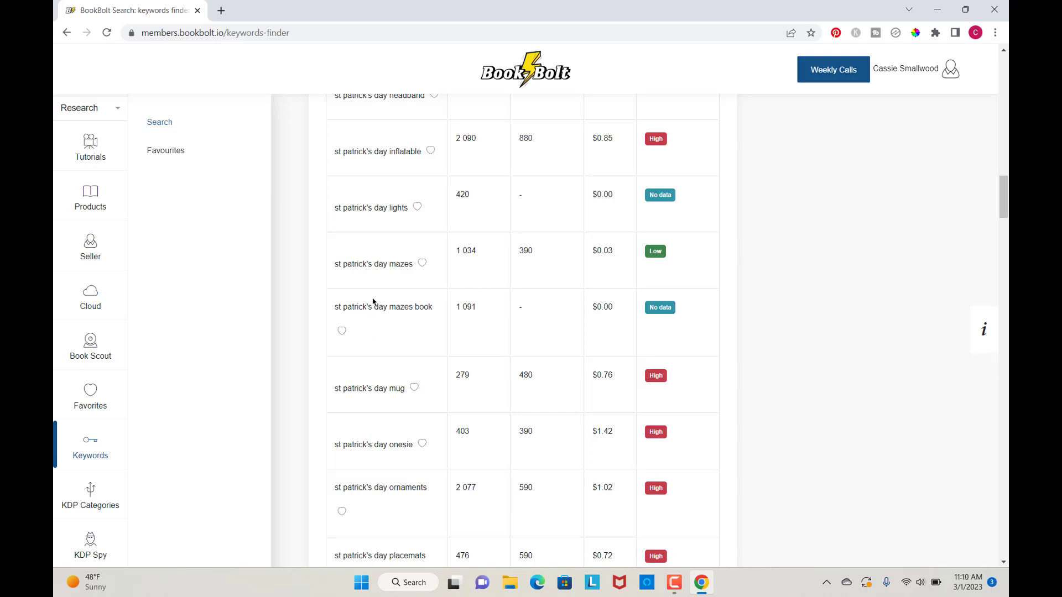
scroll(474, 337, "up", 1)
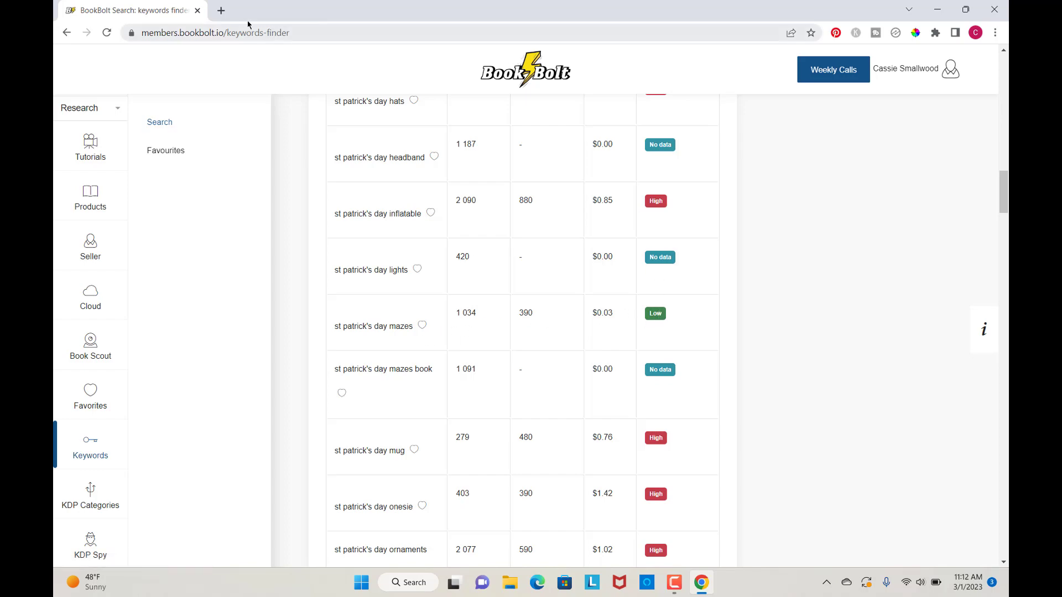
- Open Amazon in a new browser tab, search for "st. patrick's day mazes" and check how many results compete
left_click(221, 11)
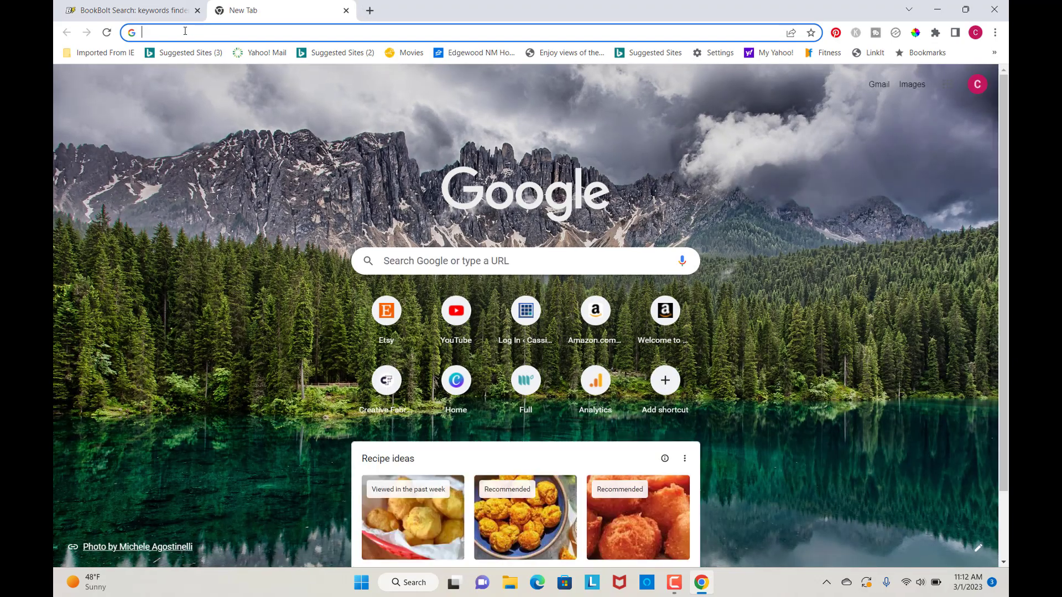
left_click(186, 31)
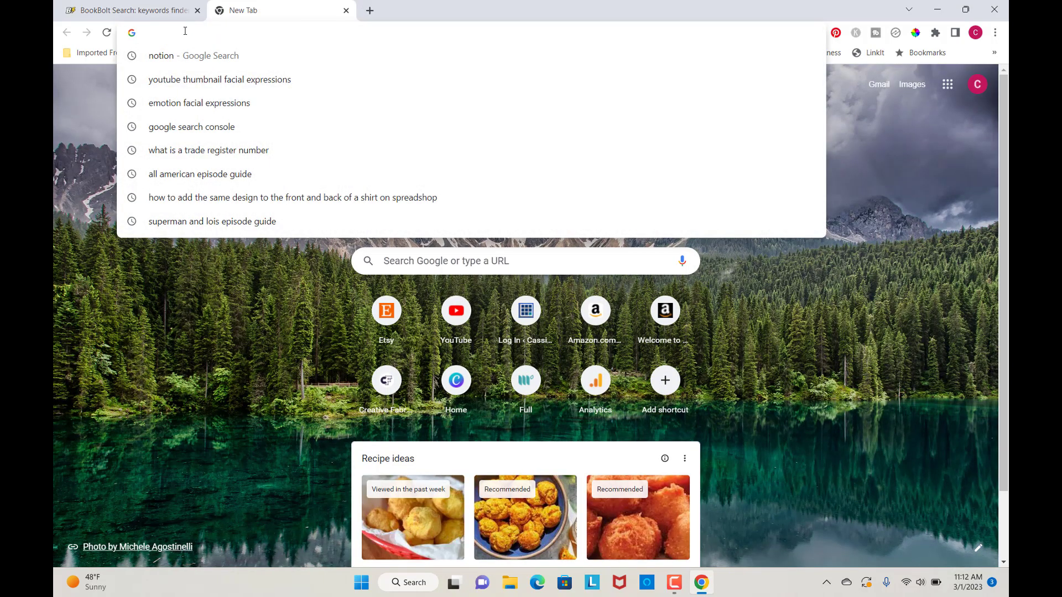
type("ama")
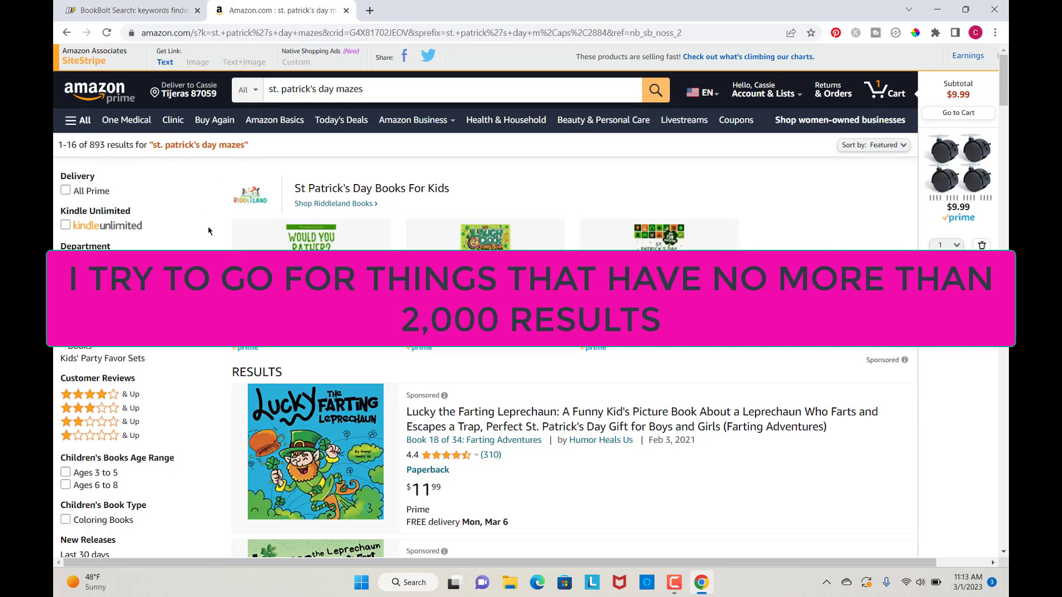
scroll(202, 259, "down", 2)
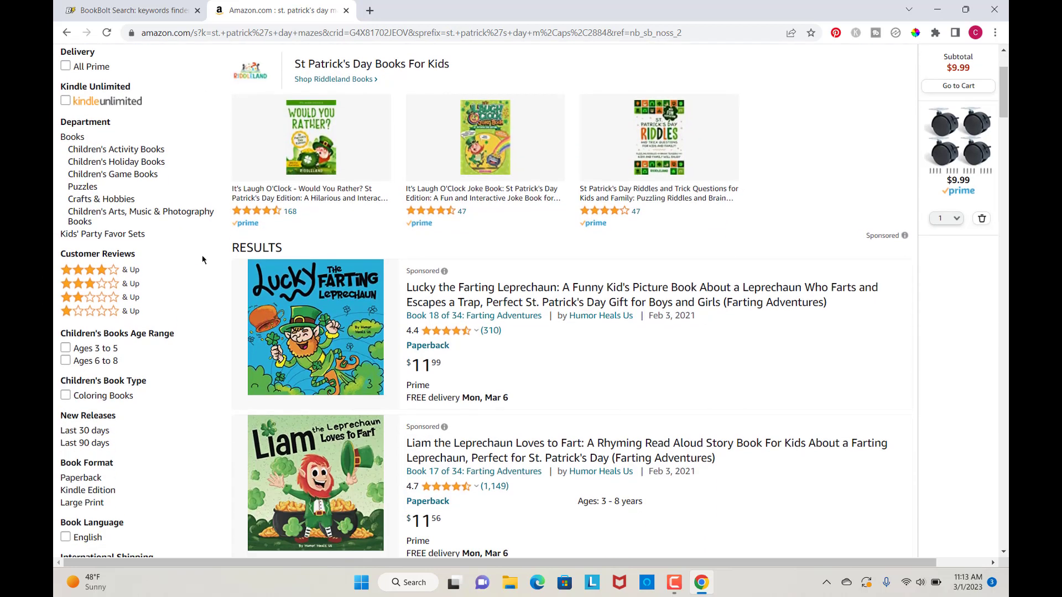
scroll(203, 260, "up", 2)
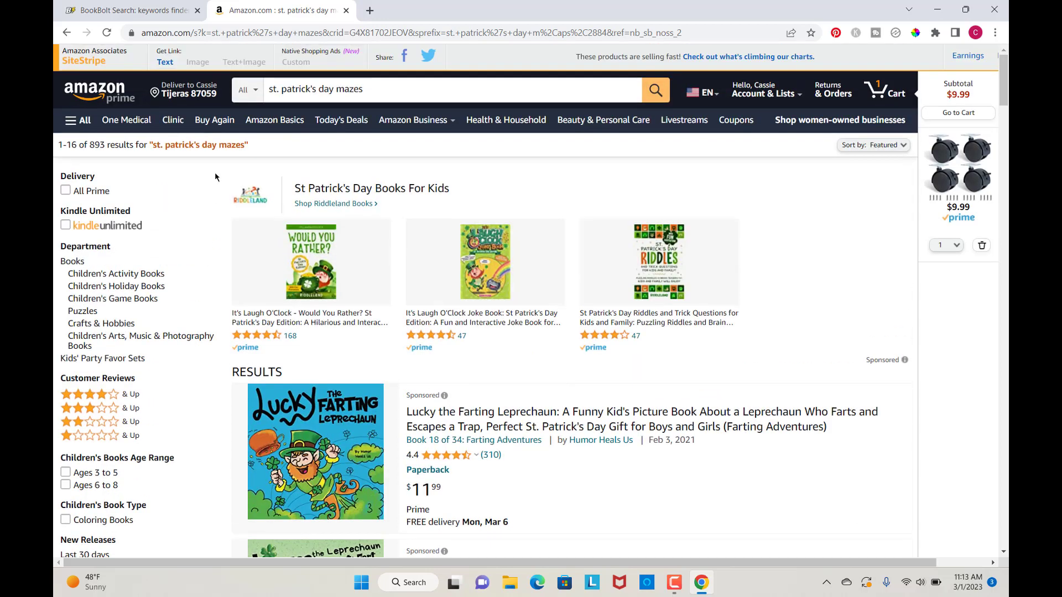
- Return to Book Bolt, switch from the Research tools to Create and launch BookBolt Studio
left_click(160, 10)
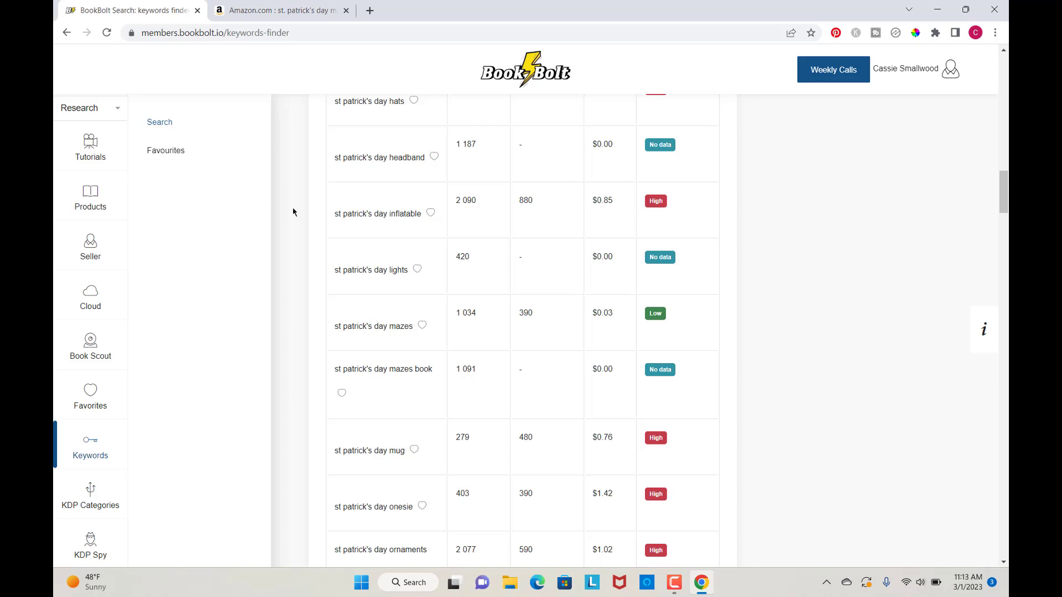
scroll(293, 212, "up", 3)
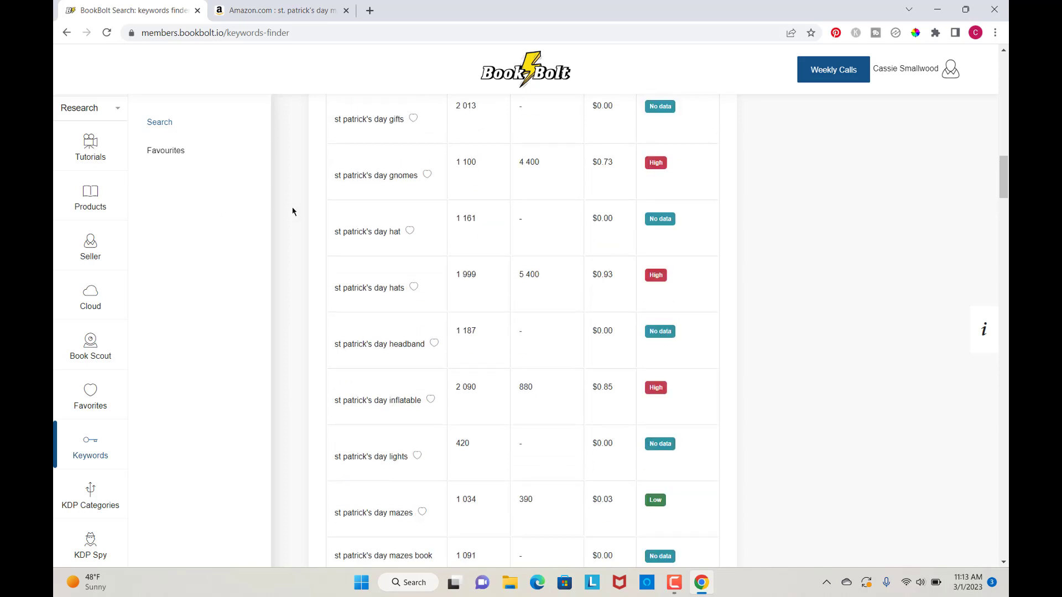
left_click(114, 108)
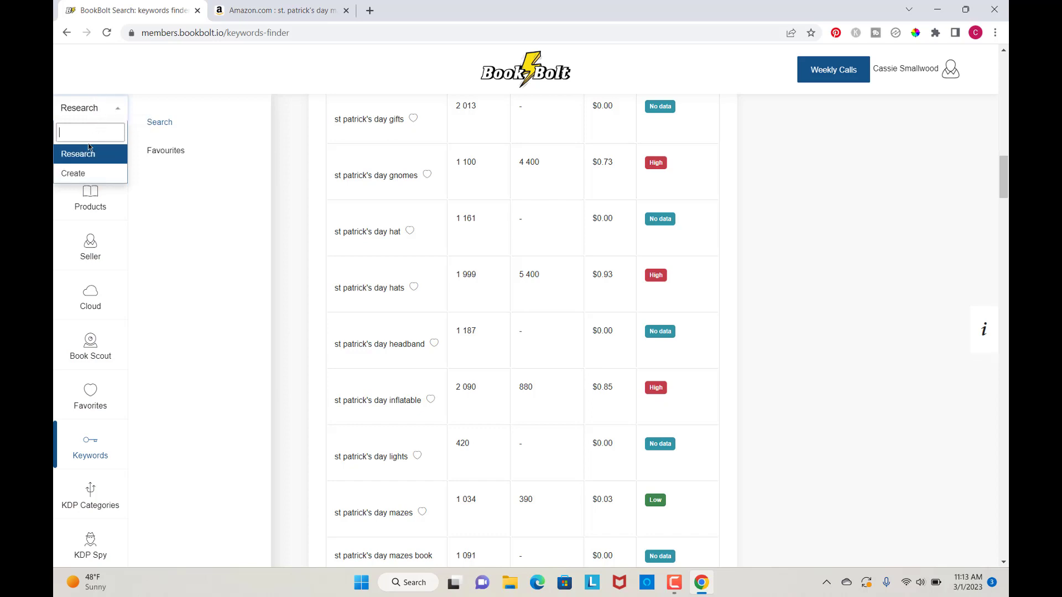
left_click(85, 174)
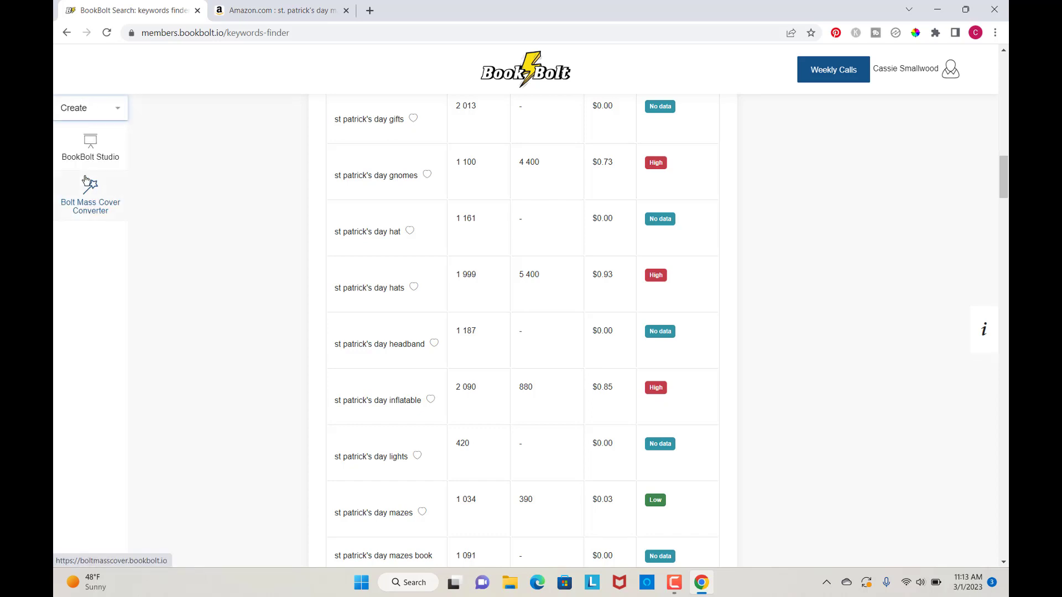
left_click(91, 147)
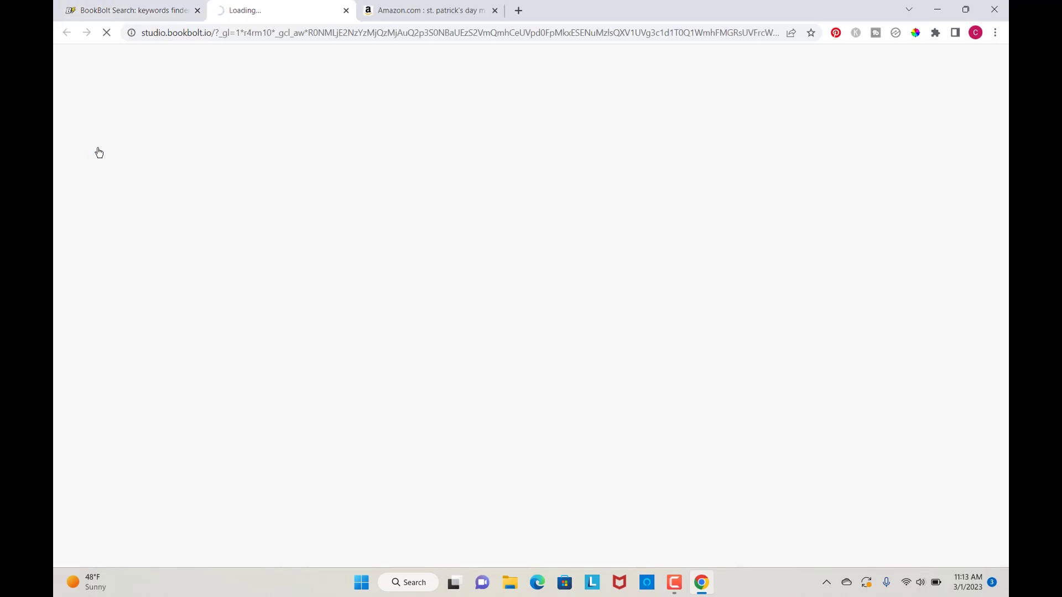
- Switch to the Amazon results and inspect the listings for the gnome mazes book (kids 6-10) and the mazes book for ages 10-15
key("ctrl+Tab")
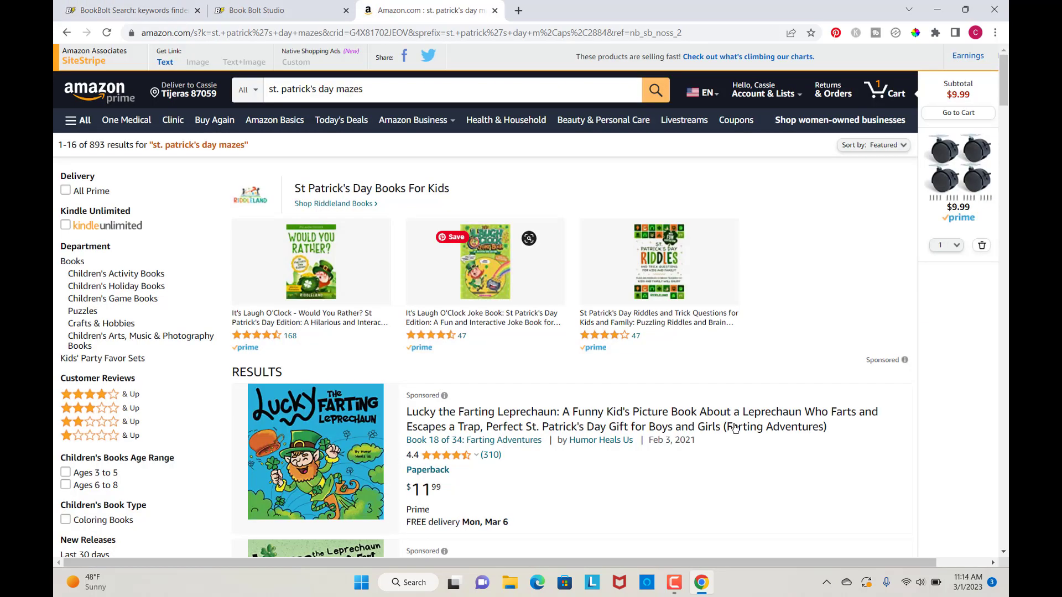
scroll(719, 414, "down", 5)
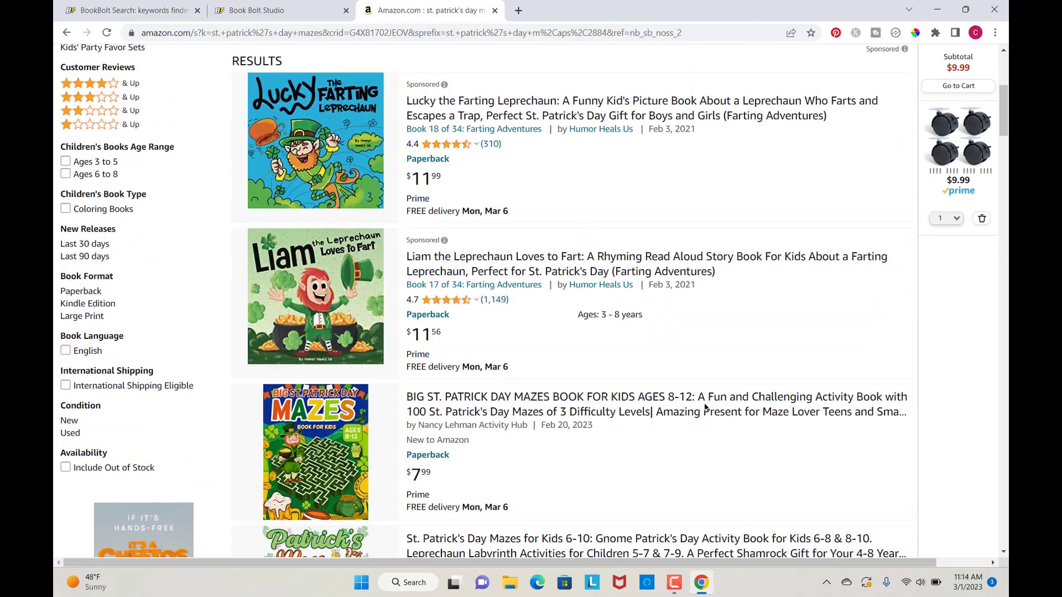
scroll(705, 409, "down", 2)
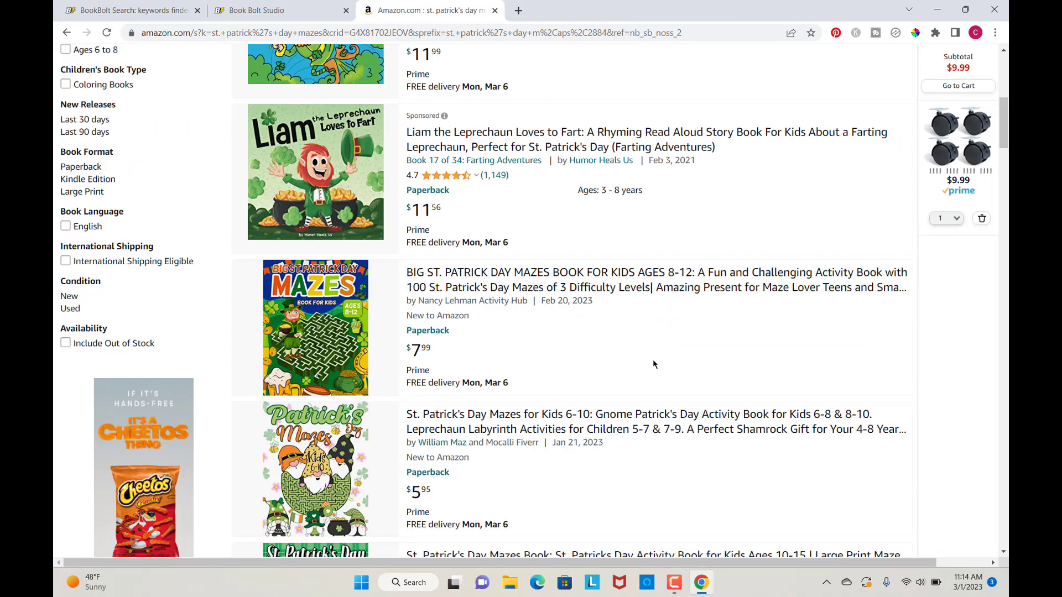
left_click(653, 415)
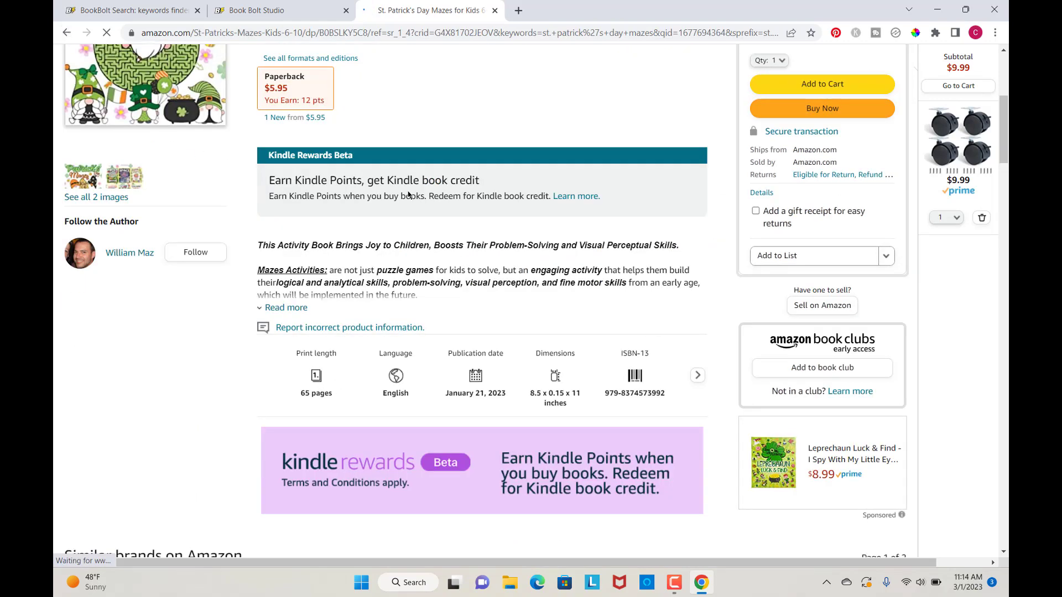
key("alt+Left")
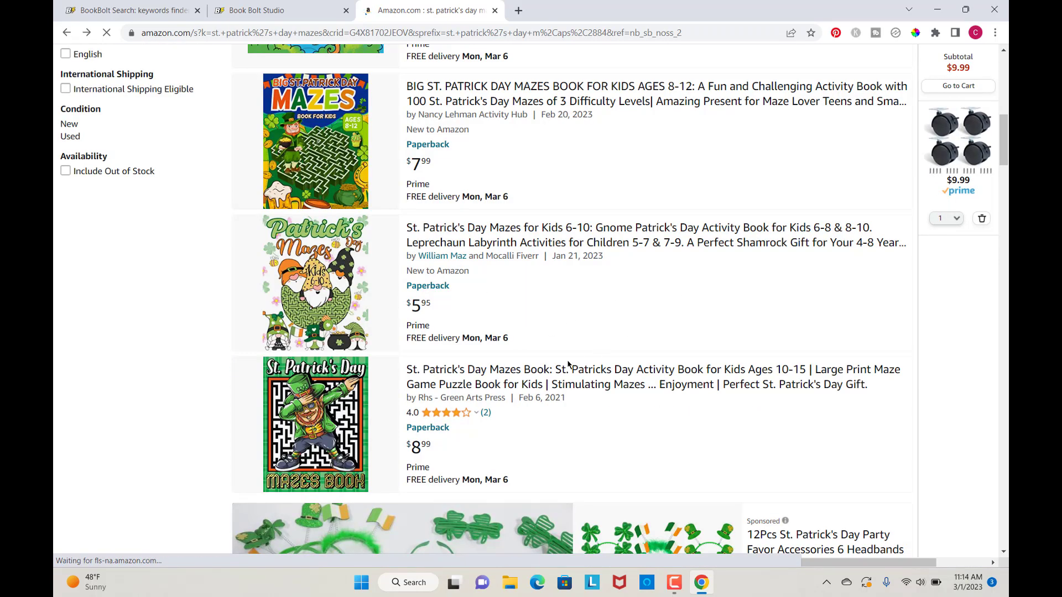
left_click(604, 374)
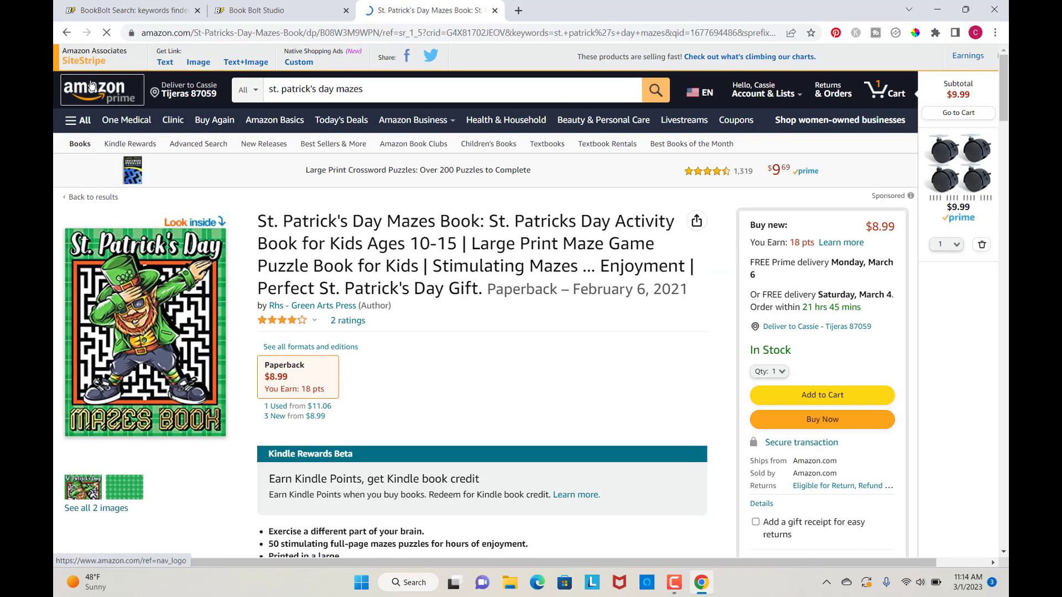
left_click(65, 33)
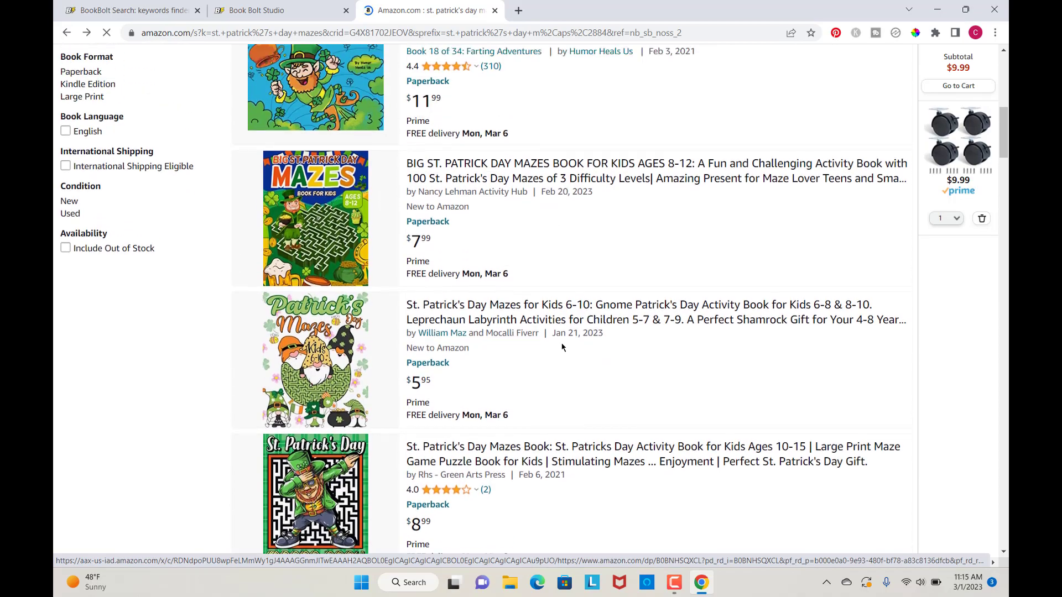
- Browse the other St. Patrick's Day maze and activity books in the Amazon results
scroll(562, 346, "down", 8)
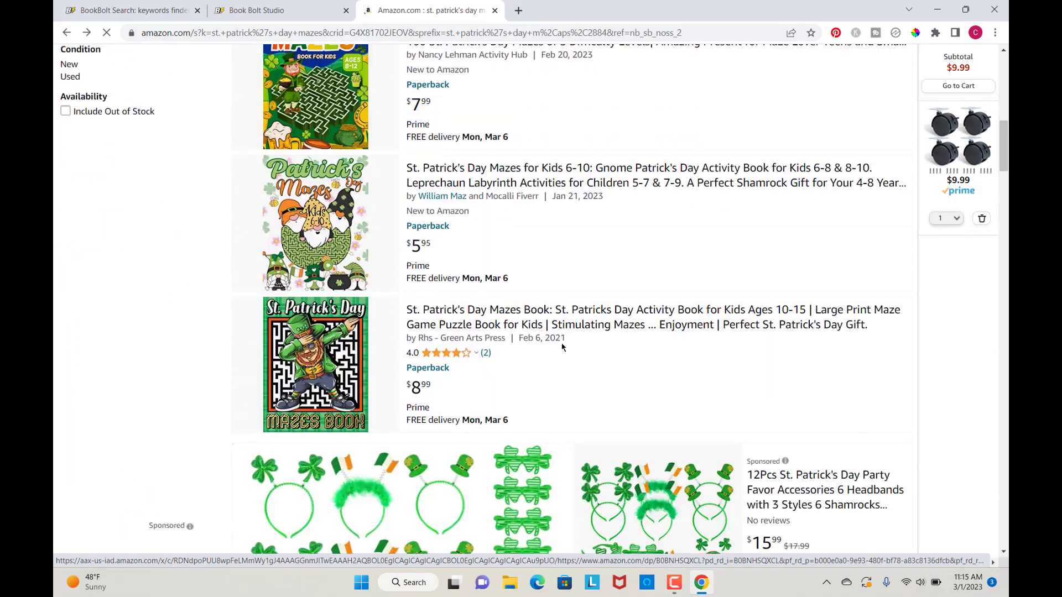
scroll(562, 347, "down", 5)
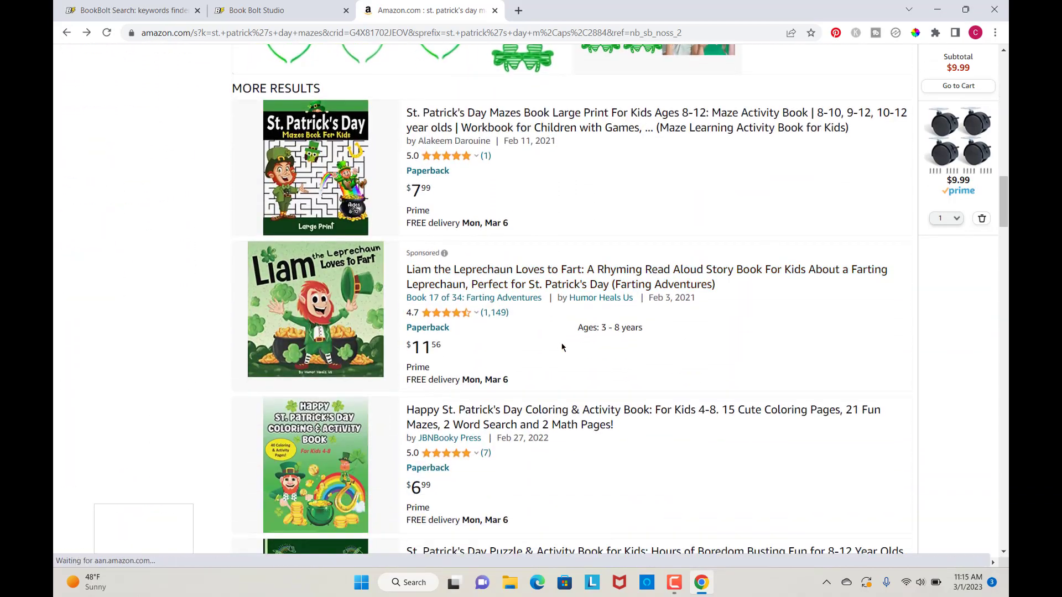
scroll(562, 347, "down", 5)
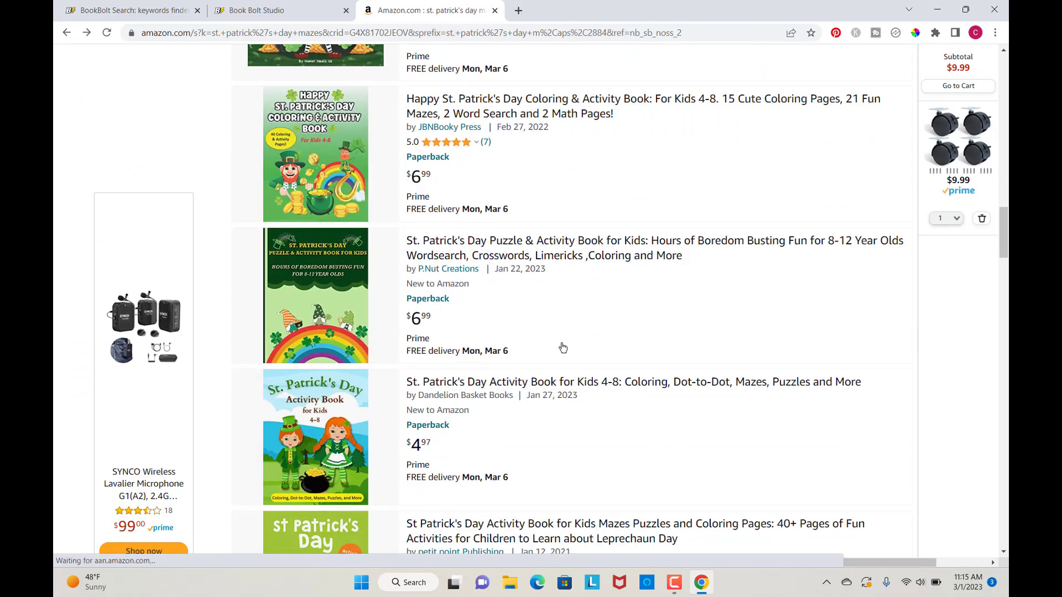
scroll(561, 347, "up", 15)
scroll(562, 347, "up", 6)
- Switch to Book Bolt Studio and start a new paperback cover and interior project named ST. PATRICK'S DAY MAZES
key("ctrl+shift+Tab")
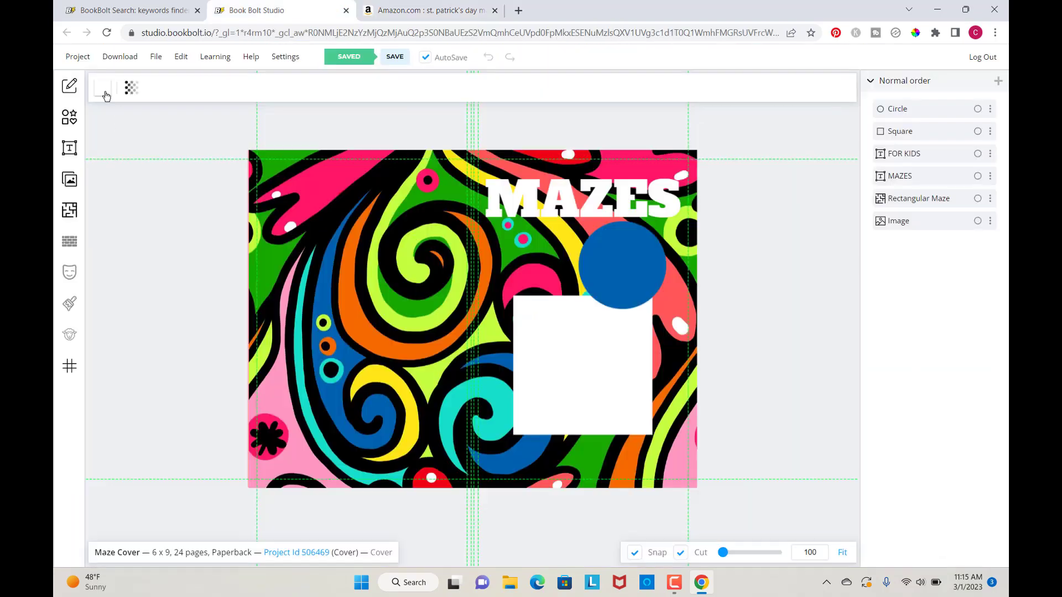
left_click(78, 57)
left_click(84, 88)
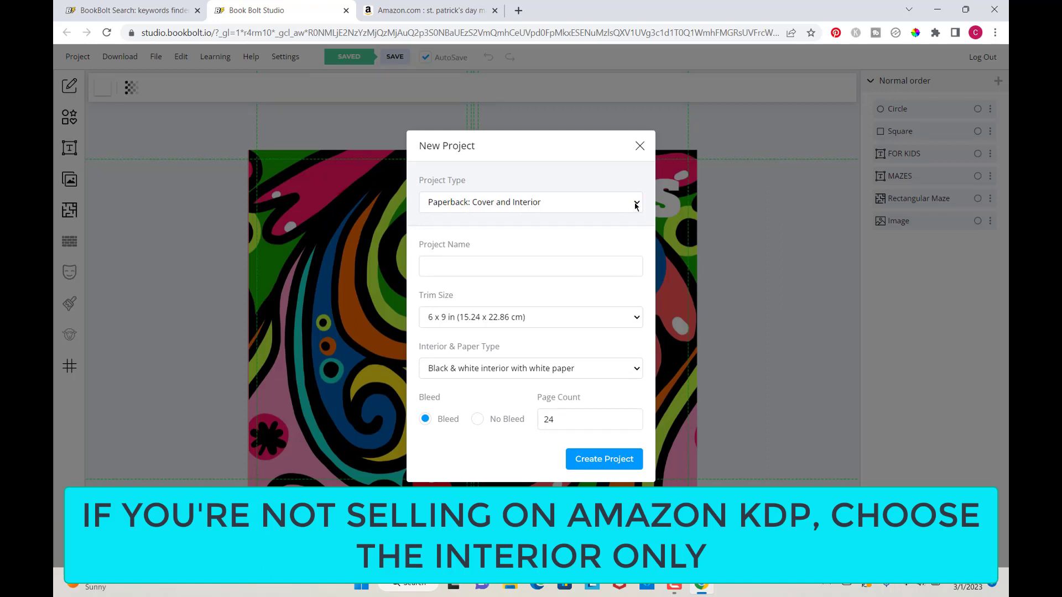
left_click(440, 267)
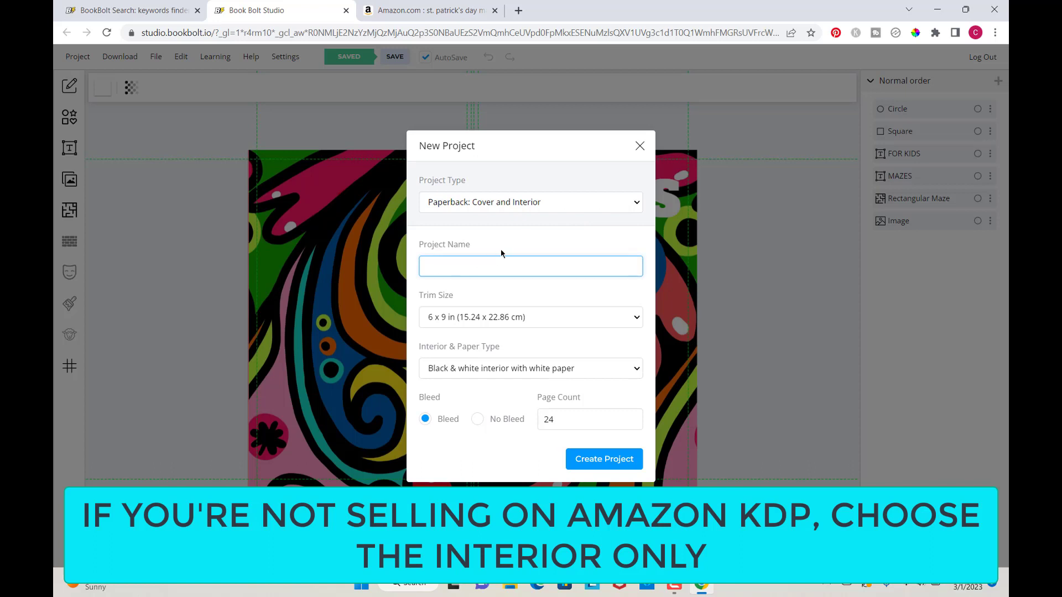
type("ST. PATRICK'S DAY MAZES")
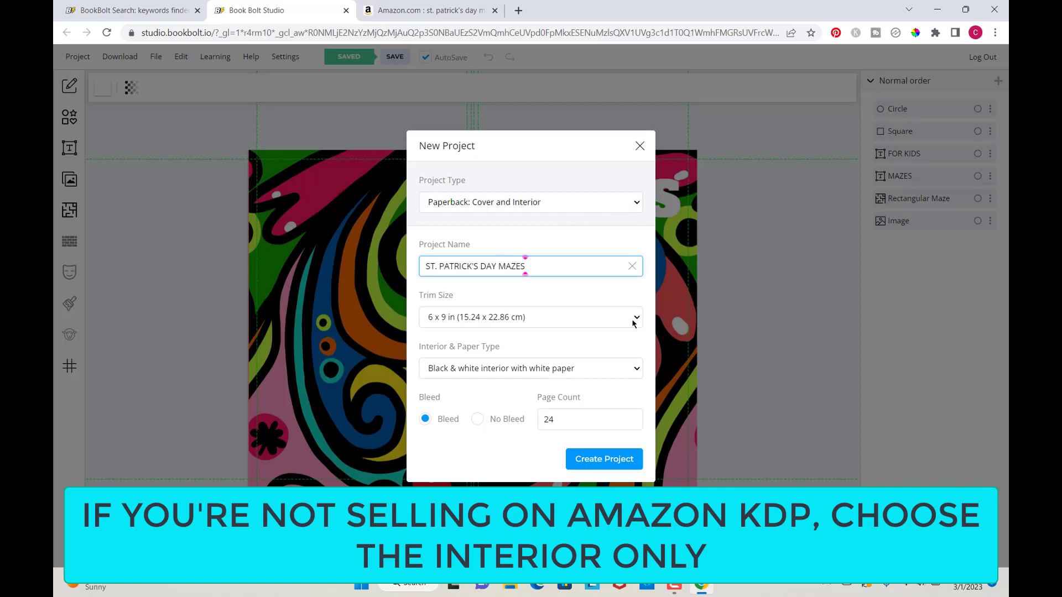
- Set the new project to 6 x 9 in trim, black & white interior with white paper and 100 pages, and create it
left_click(635, 319)
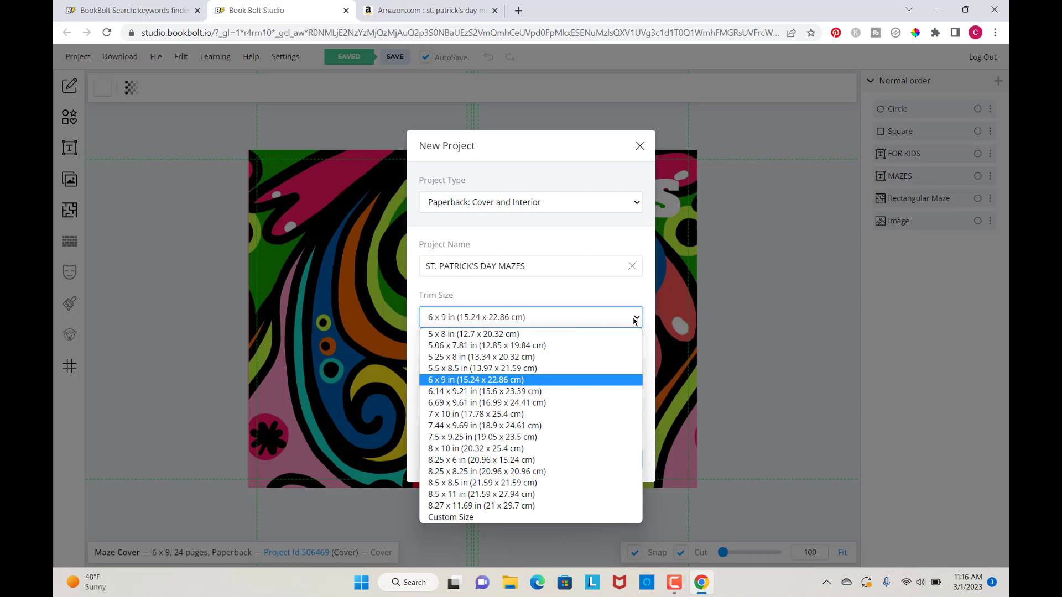
left_click(500, 380)
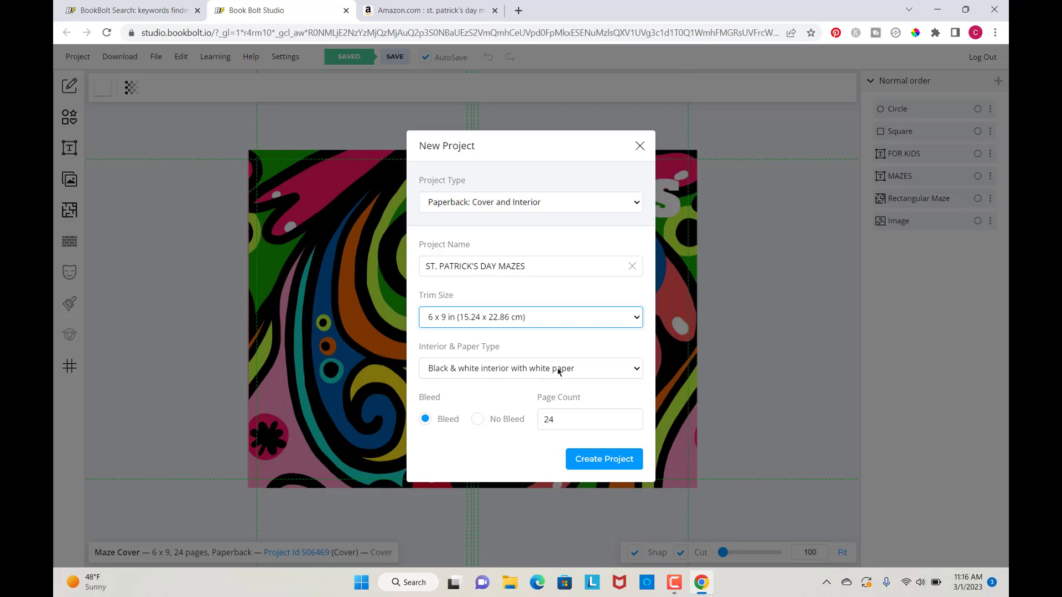
left_click(637, 369)
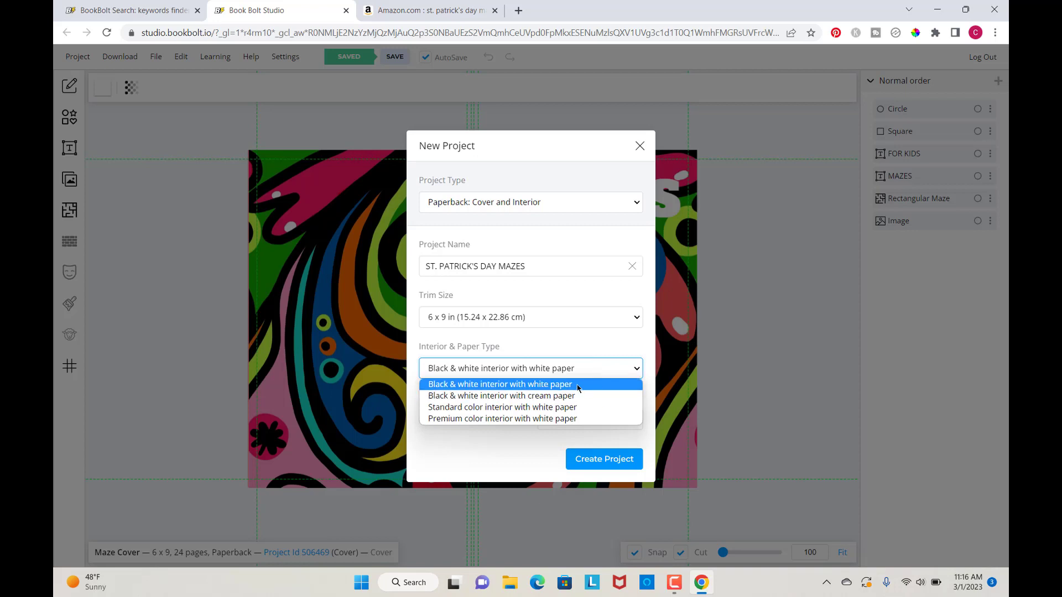
left_click(504, 385)
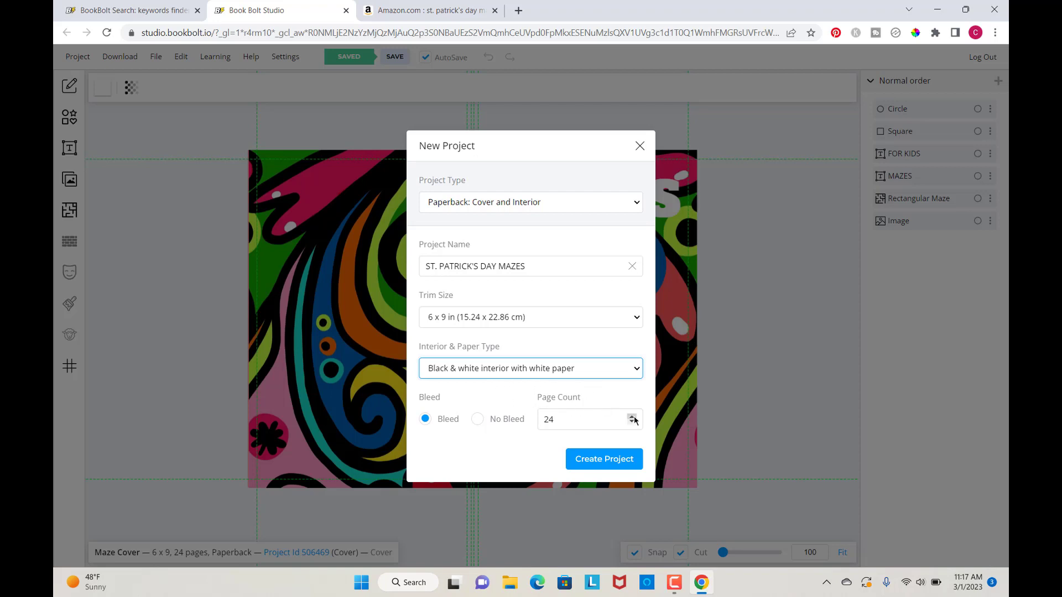
left_click_drag(571, 423, 537, 423)
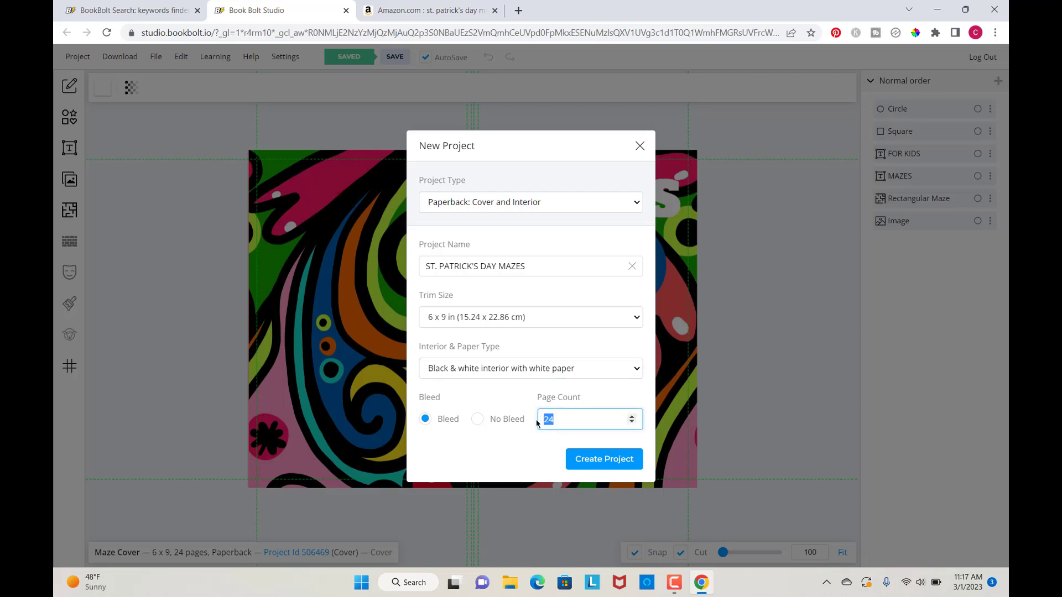
type("1")
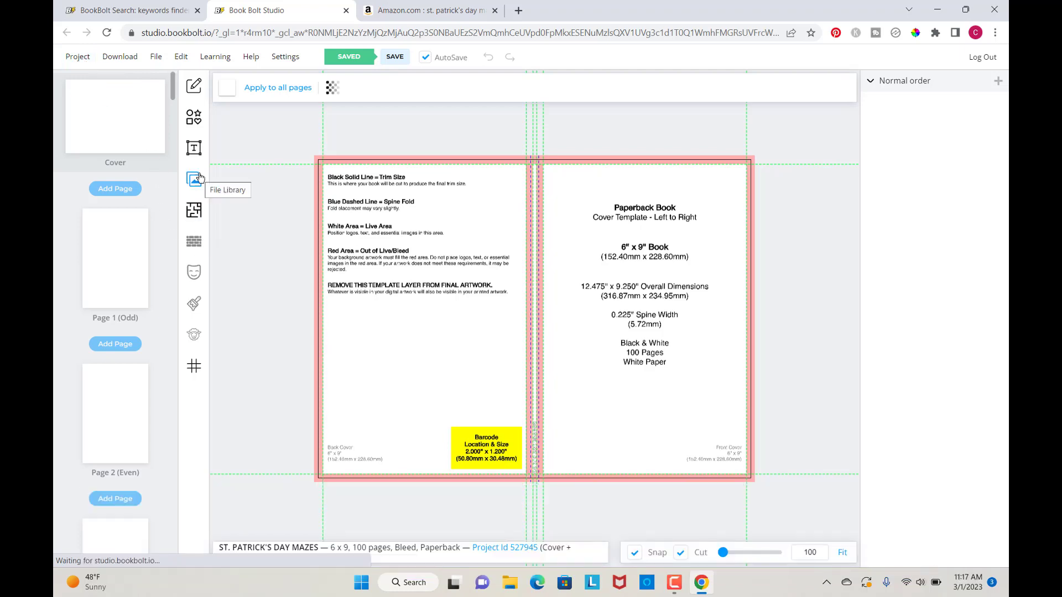
- Search Pixabay for SHAMROCK BACKGROUND, add the green clover image and enlarge it to fill the full back and front cover
left_click(194, 180)
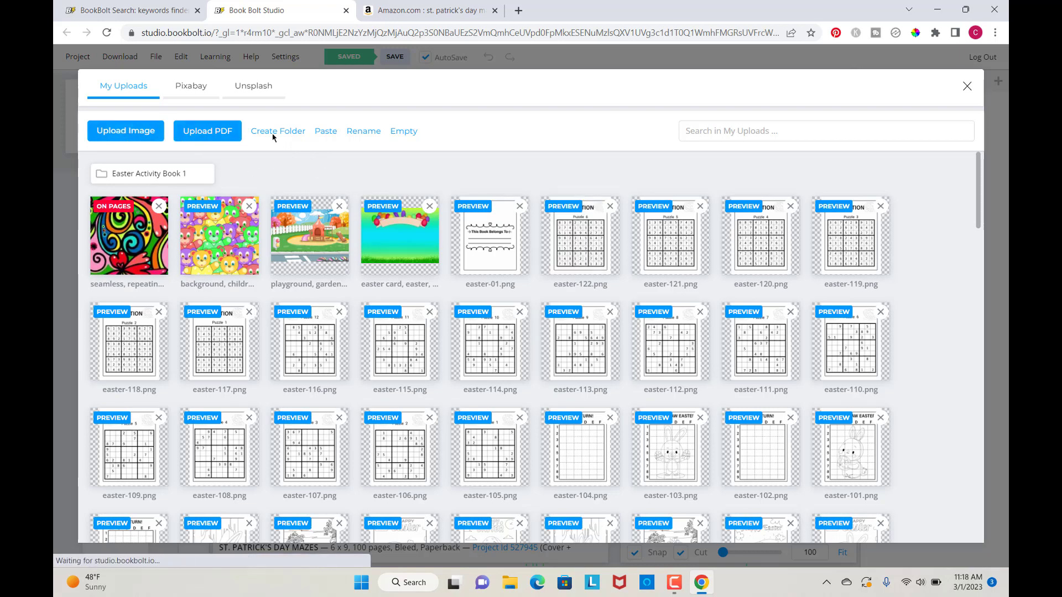
left_click(199, 90)
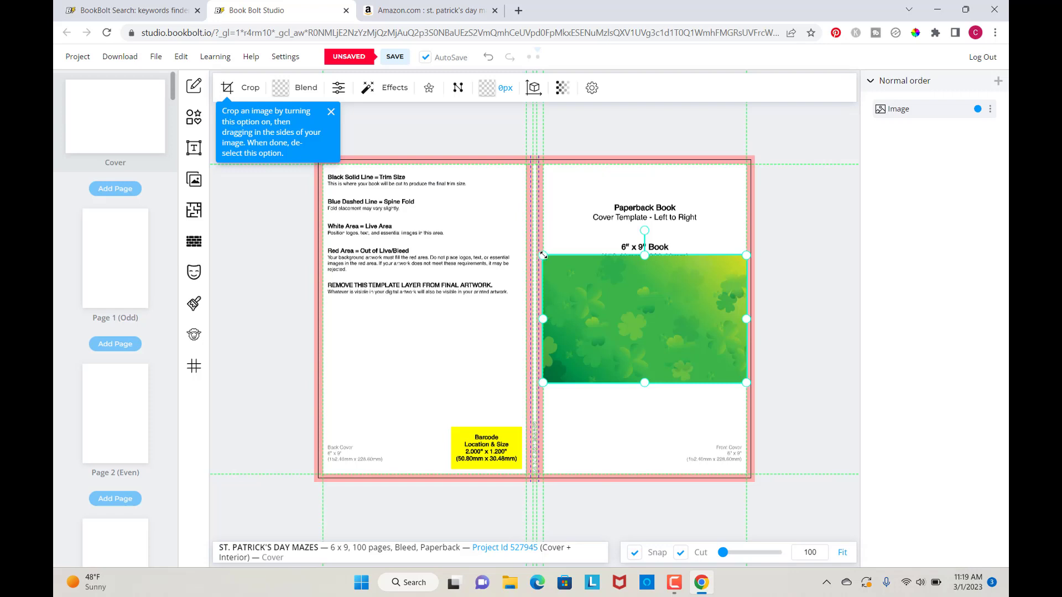
left_click_drag(543, 255, 279, 220)
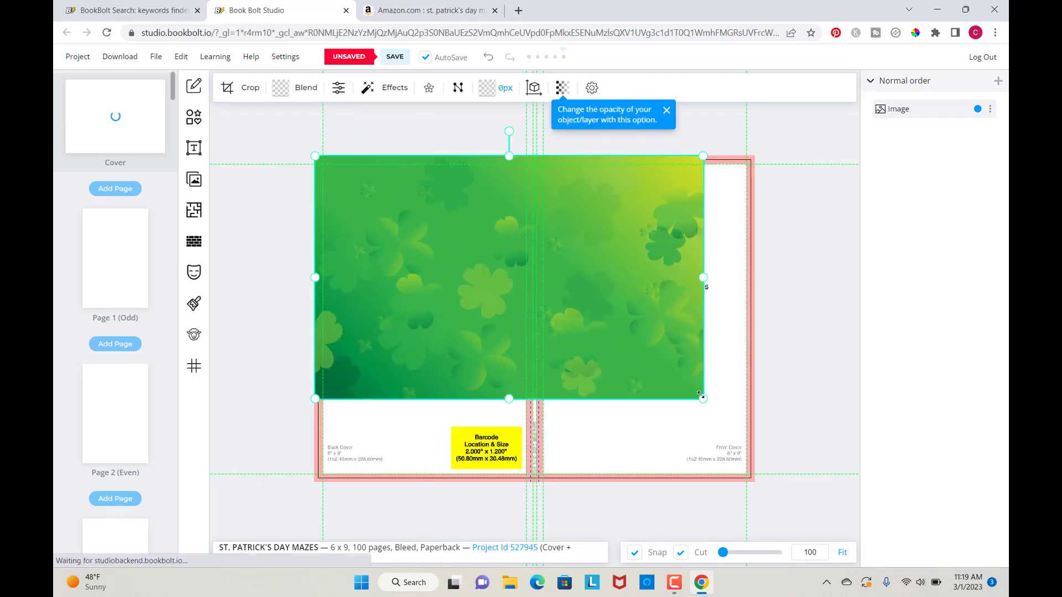
left_click_drag(700, 395, 866, 453)
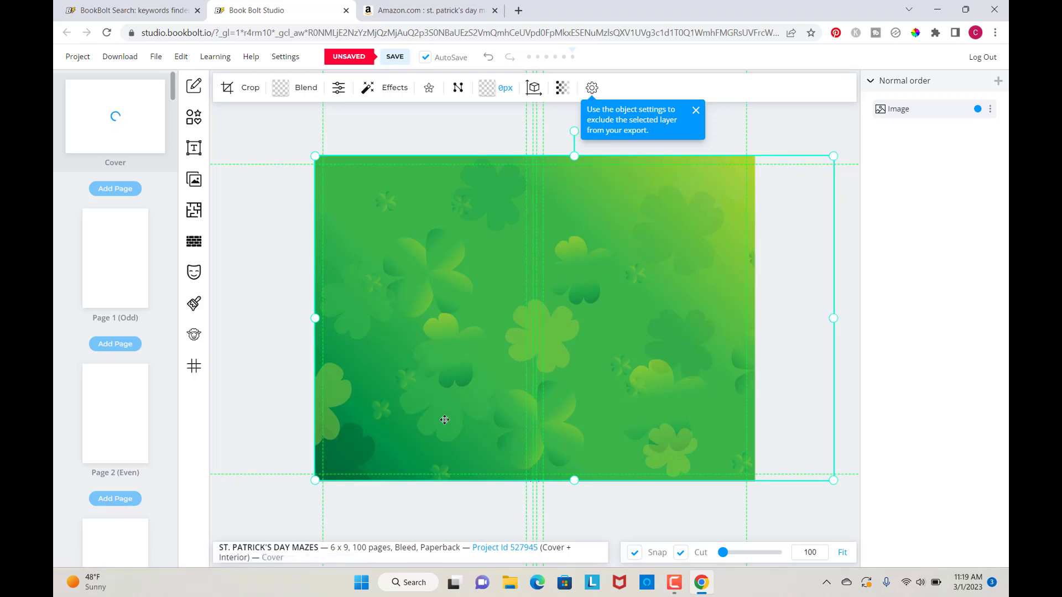
- Add a leprechaun head image from Pixabay to the lower right of the front cover and shrink it slightly
left_click(194, 183)
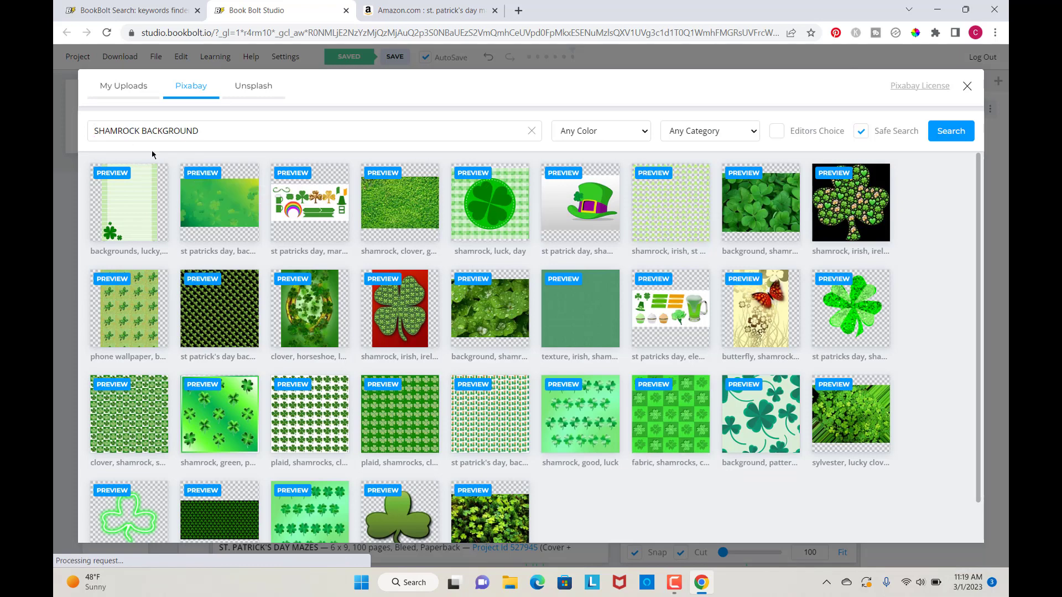
left_click_drag(203, 131, 87, 124)
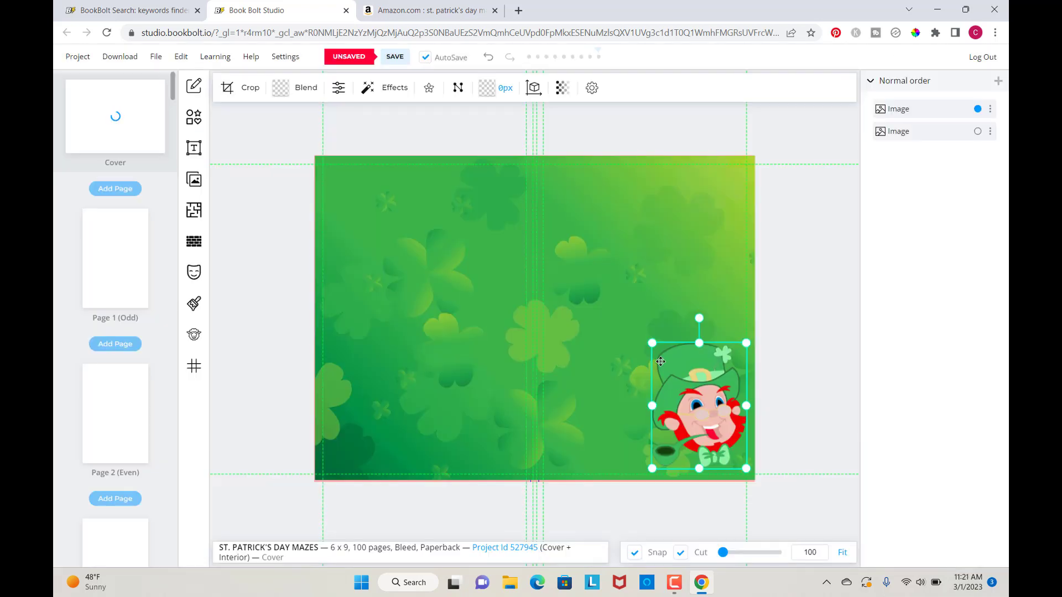
left_click_drag(652, 343, 666, 362)
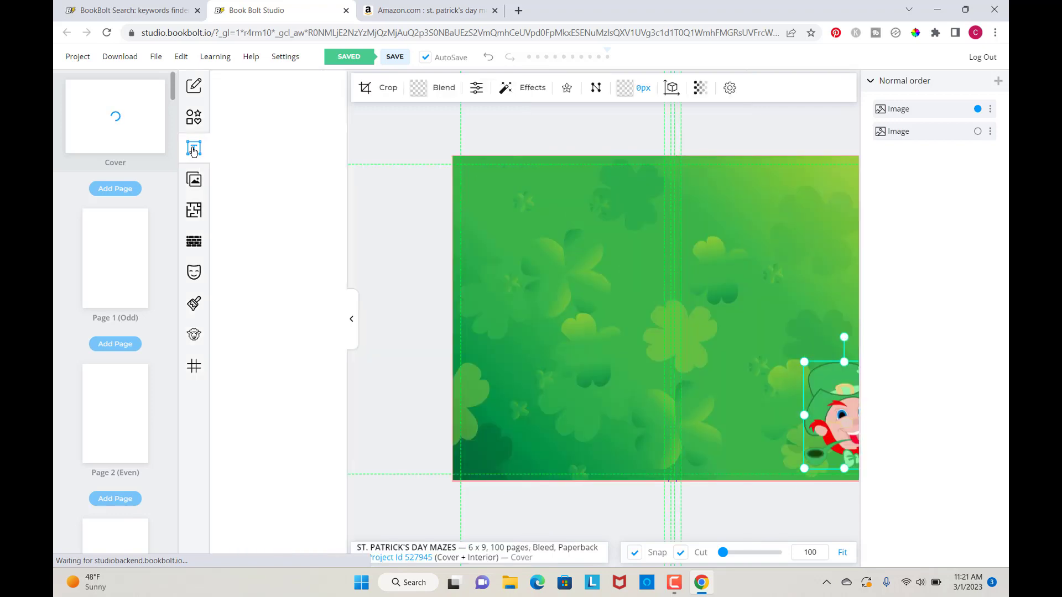
- Add the headings ST. PATRICK'S DAY and MAZES to the front cover, and shrink ST. PATRICK'S DAY to fit its width
left_click(193, 150)
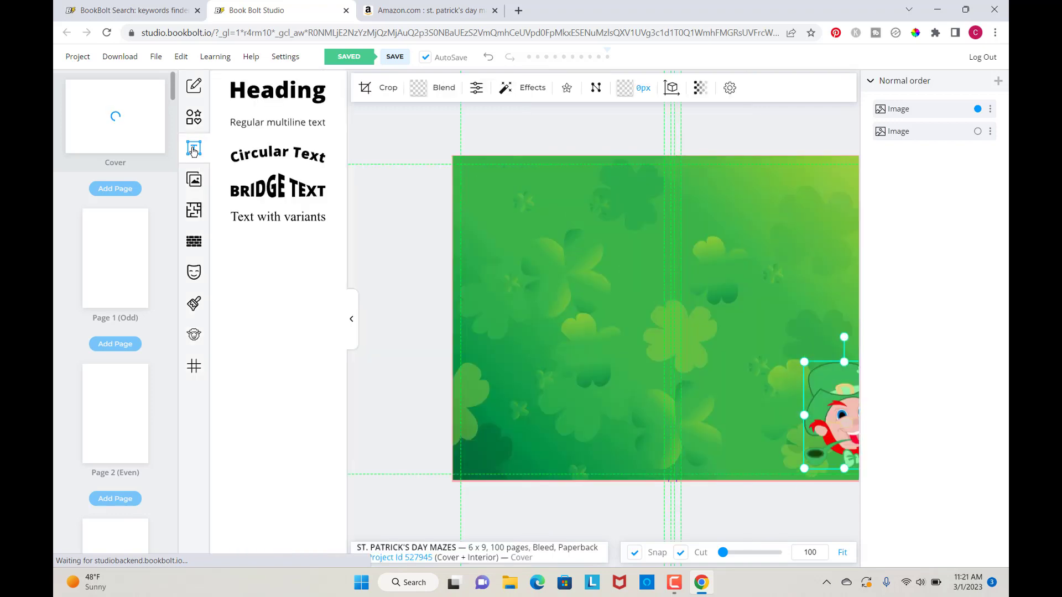
left_click(279, 90)
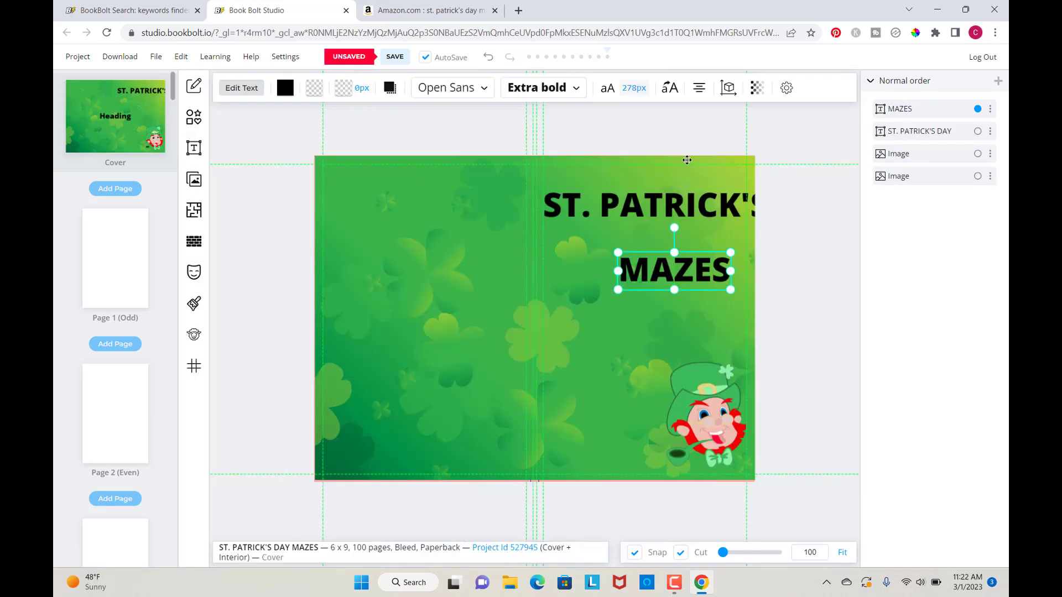
left_click(547, 191)
left_click_drag(546, 181, 608, 195)
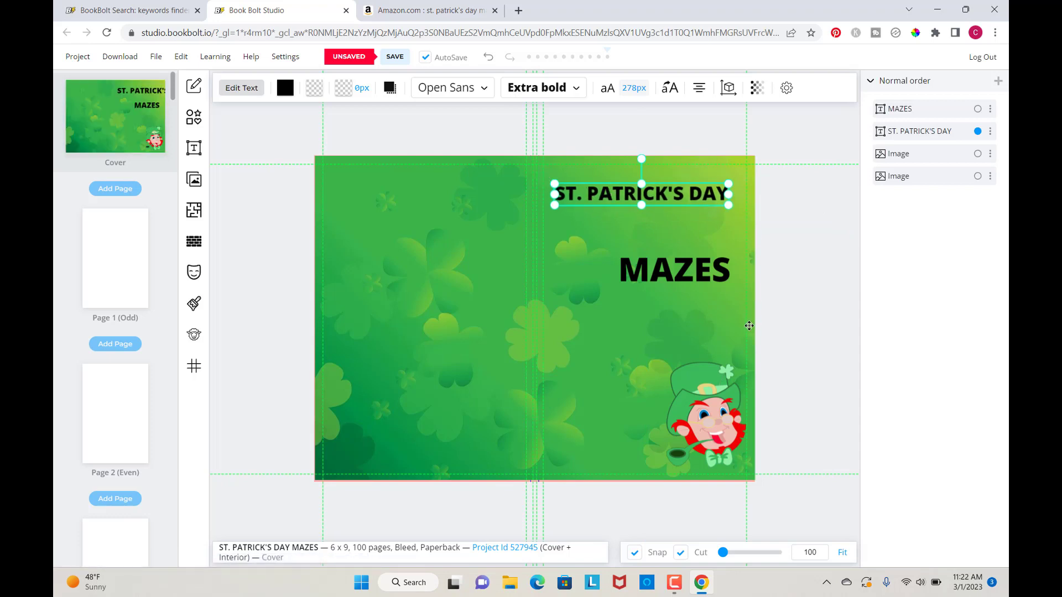
- Nudge the leprechaun inward from the cover edge, and enlarge MAZES and center it directly beneath ST. PATRICK'S DAY
left_click(715, 411)
left_click_drag(715, 411, 718, 411)
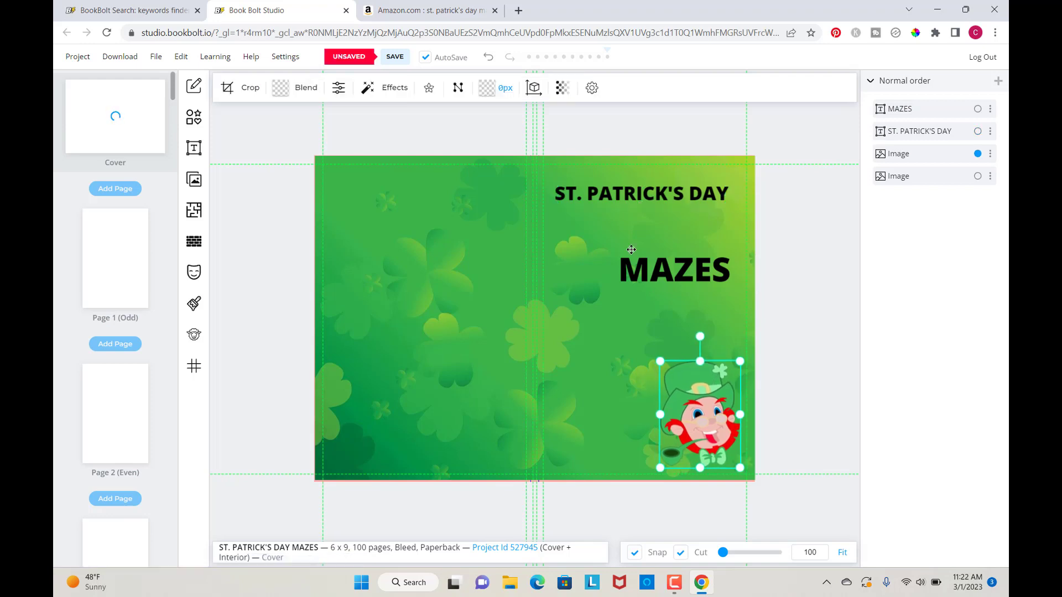
left_click_drag(604, 200, 605, 197)
left_click_drag(674, 276, 732, 257)
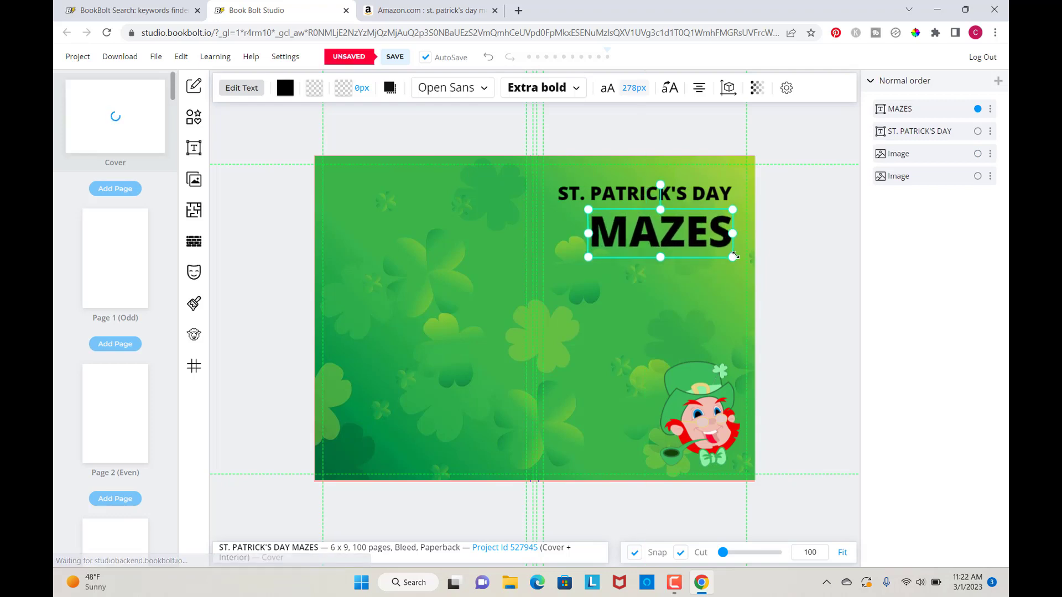
left_click_drag(673, 226, 659, 226)
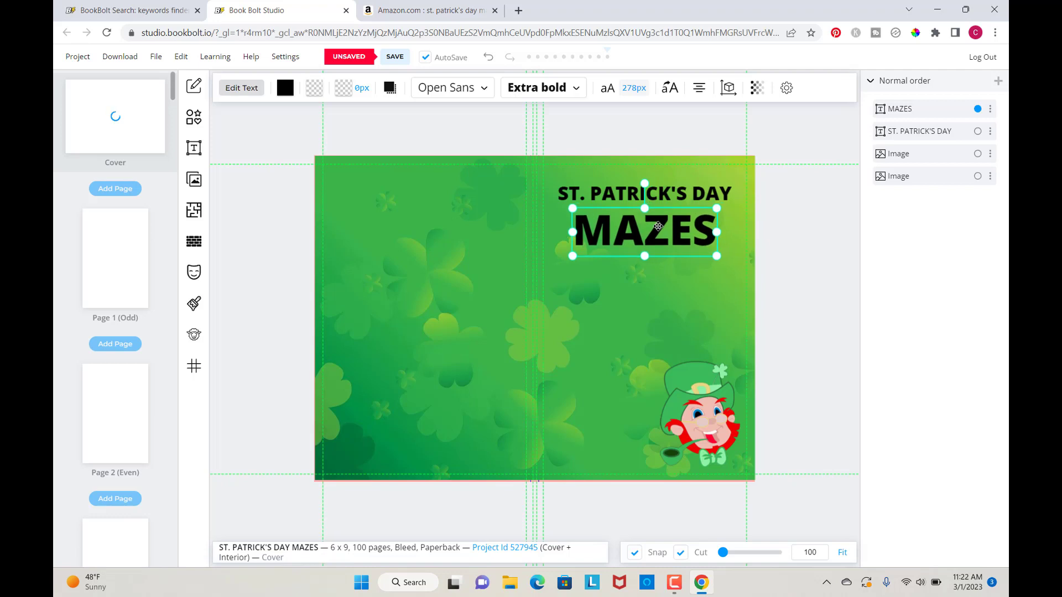
- Change the ST. PATRICK'S DAY heading to the Akaya Kanadaka font and align it centrally above MAZES
left_click(613, 193)
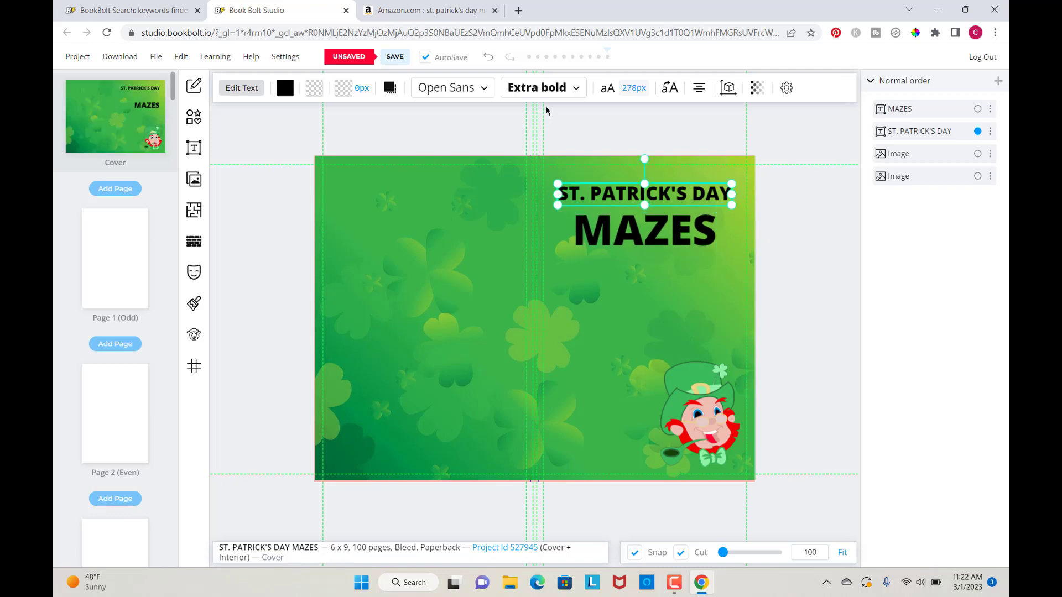
left_click(485, 89)
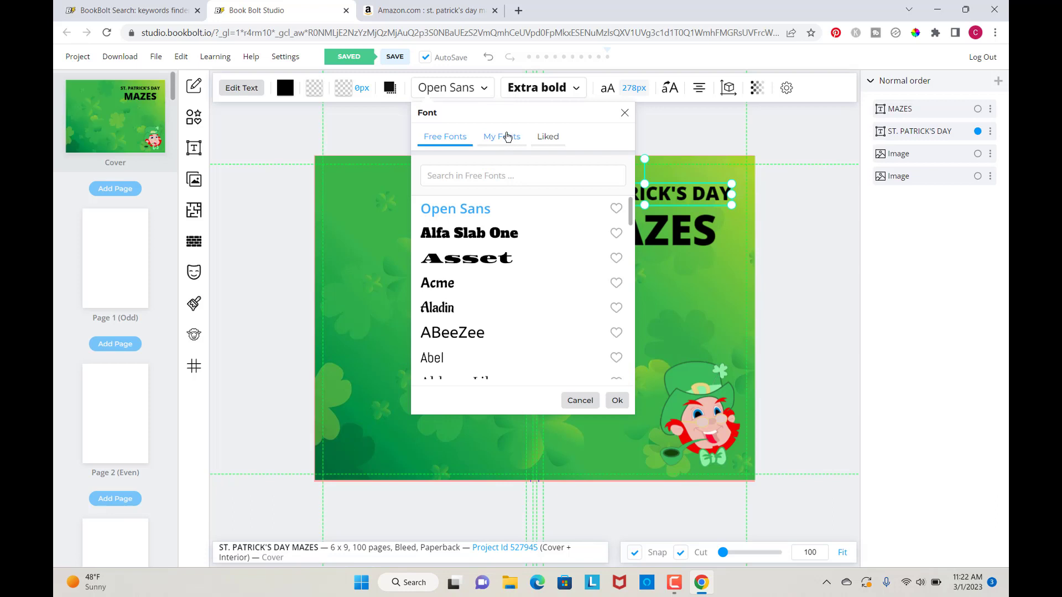
double_click(531, 263)
left_click(738, 234)
left_click_drag(651, 193, 652, 193)
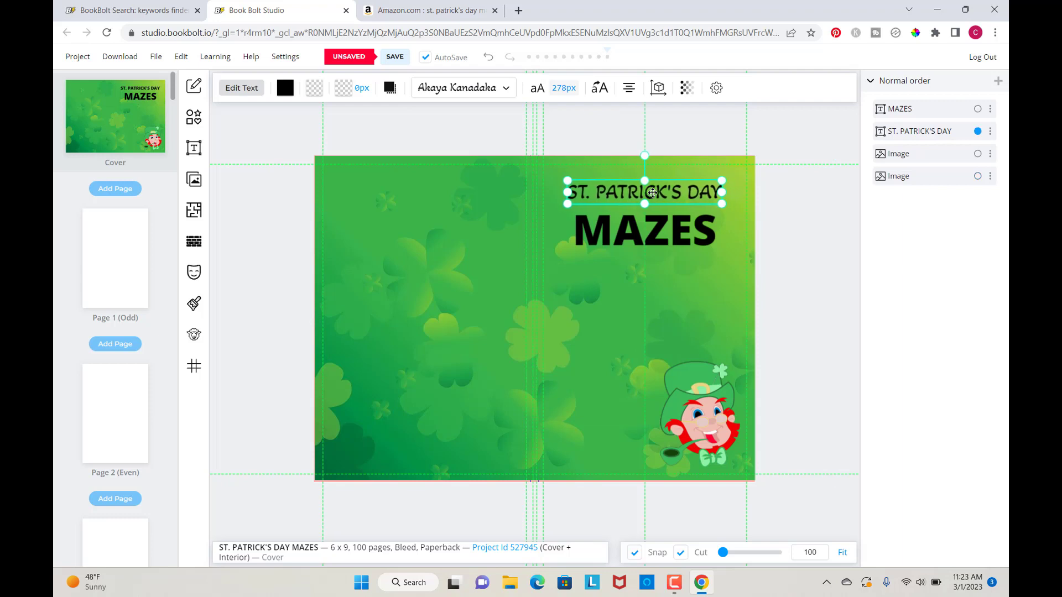
- Change the font of the MAZES heading to Archivo Black
left_click(674, 239)
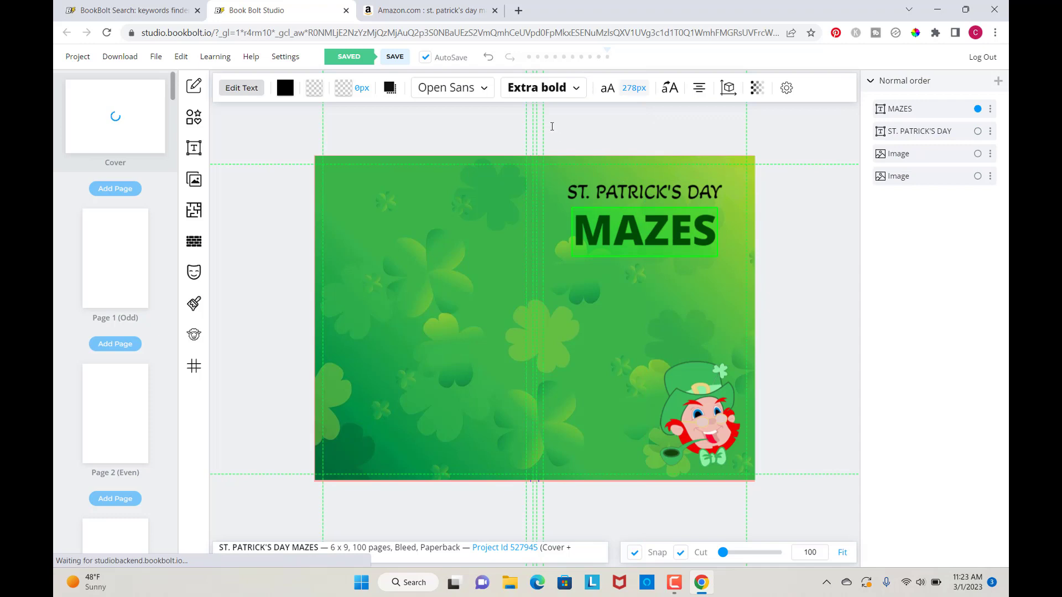
left_click(481, 91)
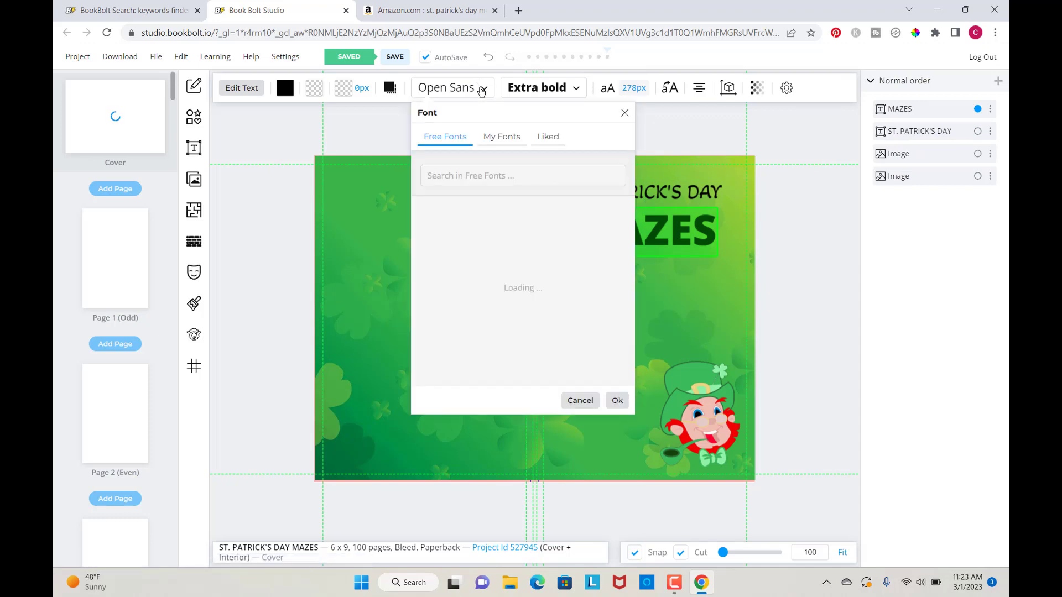
scroll(505, 299, "down", 3)
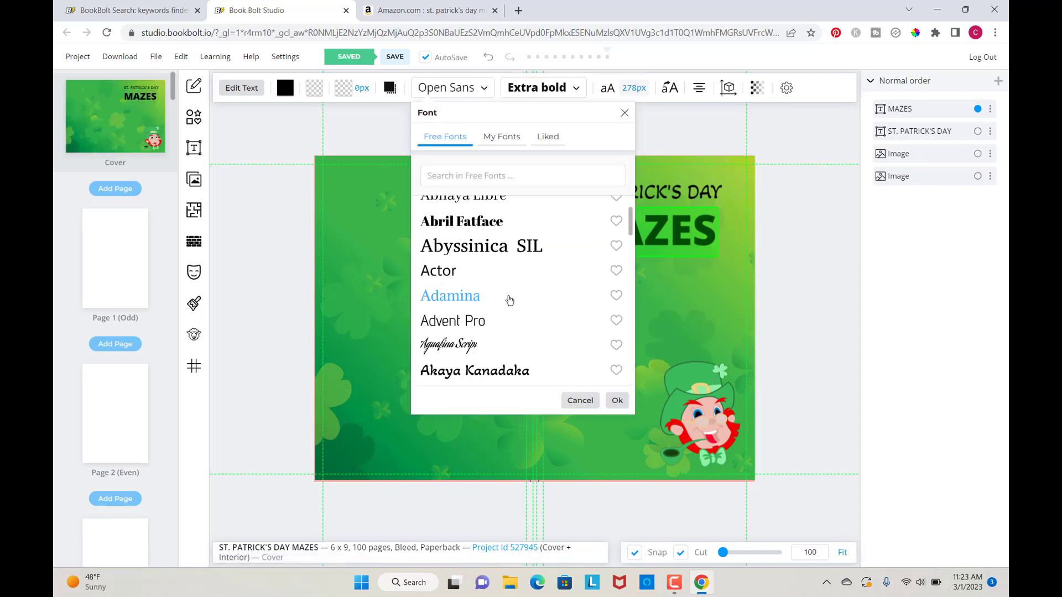
scroll(508, 299, "down", 3)
scroll(509, 299, "down", 6)
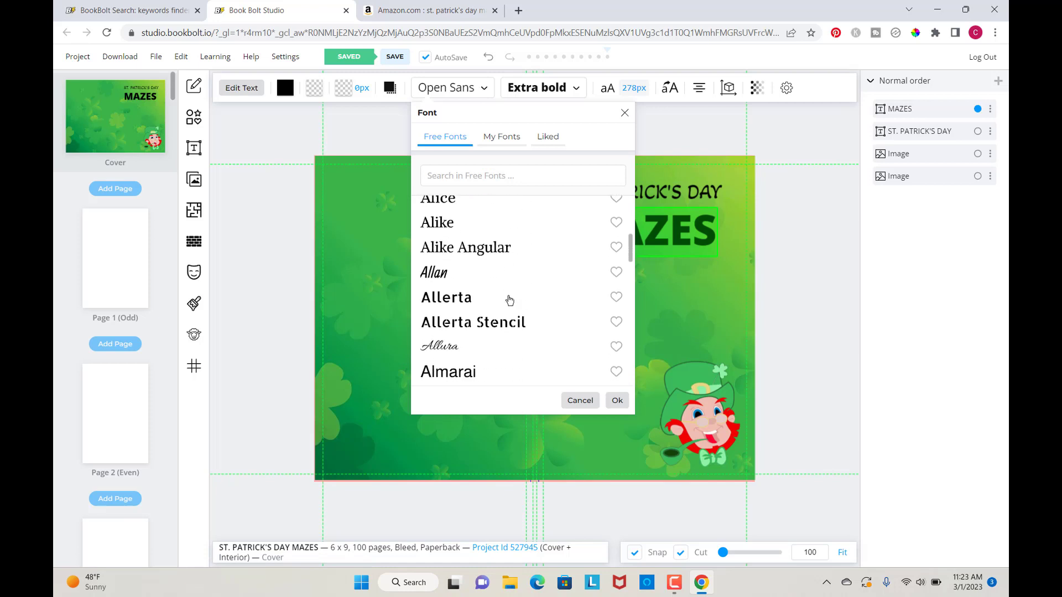
scroll(510, 299, "down", 8)
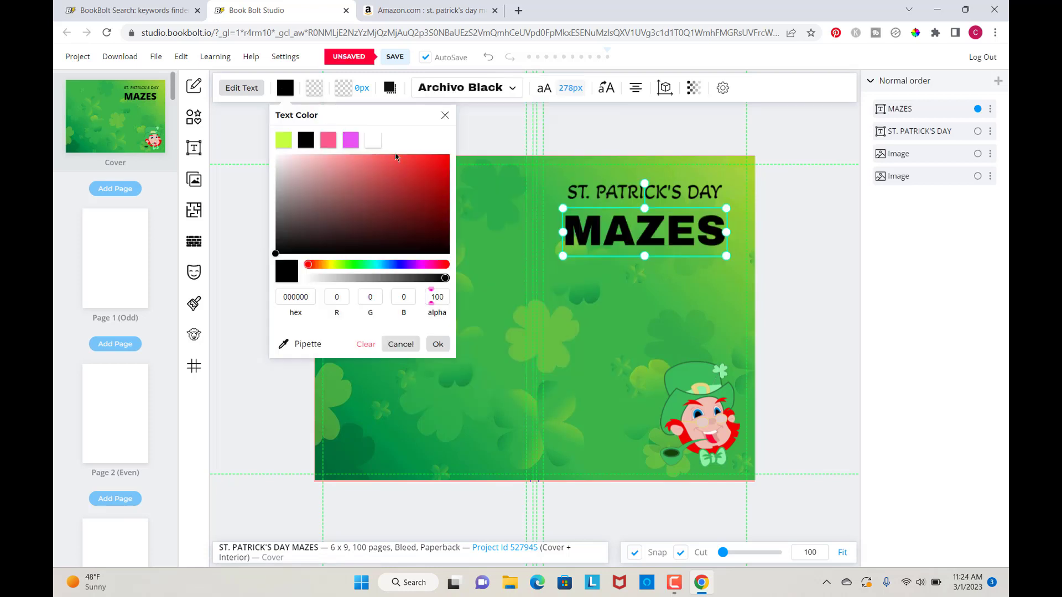
- Set the MAZES text color to white and deselect the cover elements
left_click(377, 143)
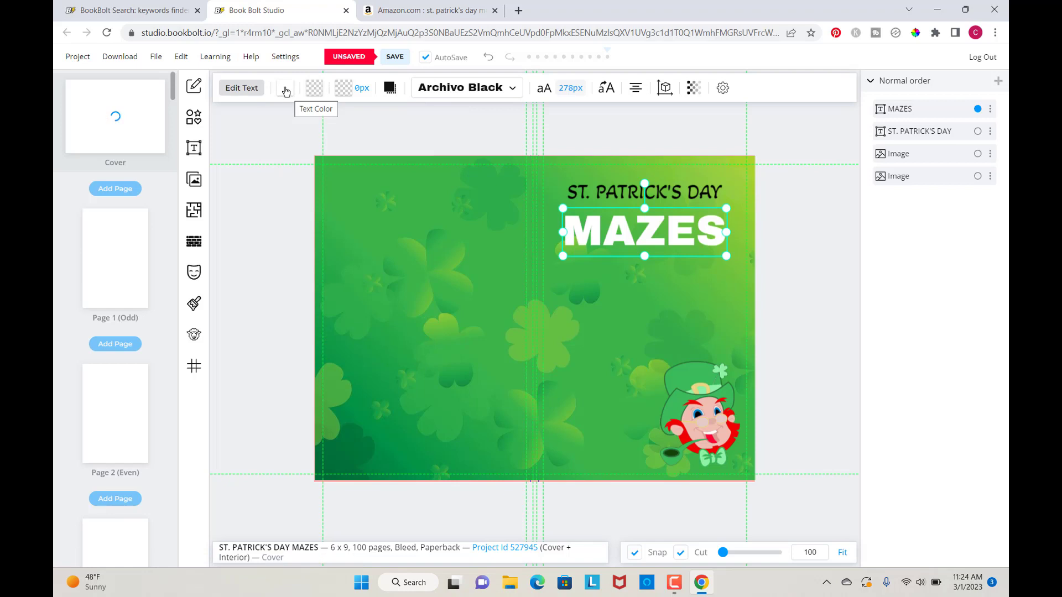
left_click(770, 283)
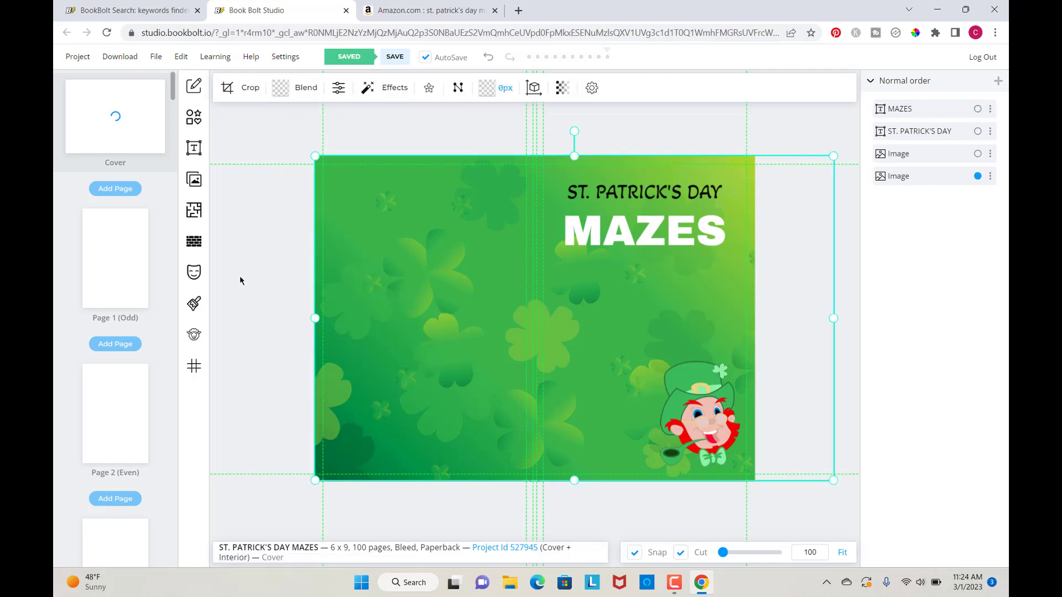
left_click(273, 303)
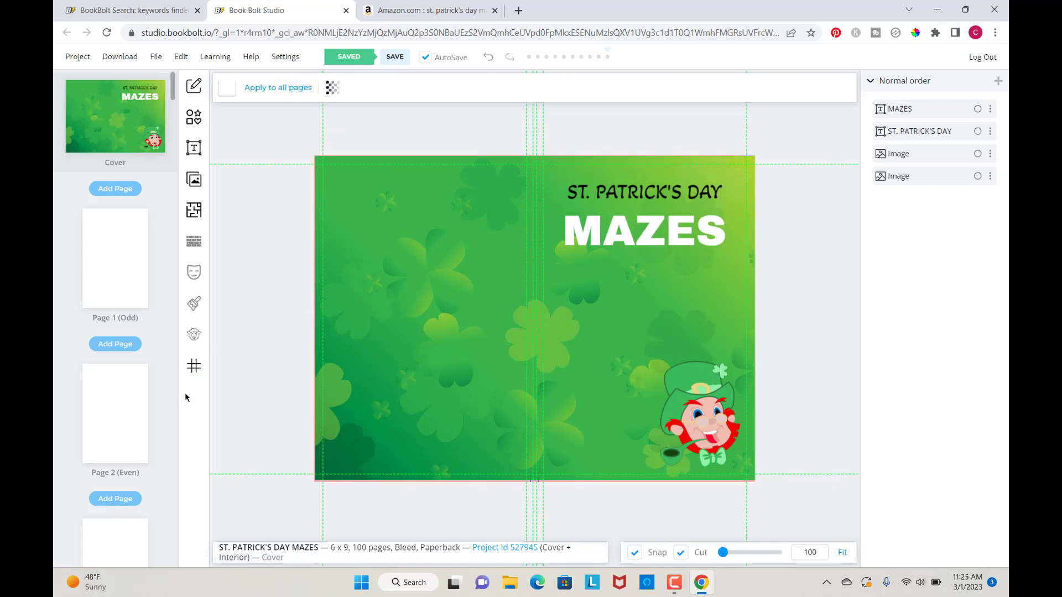
- Open the interior page template library for Page 1
scroll(127, 357, "down", 1)
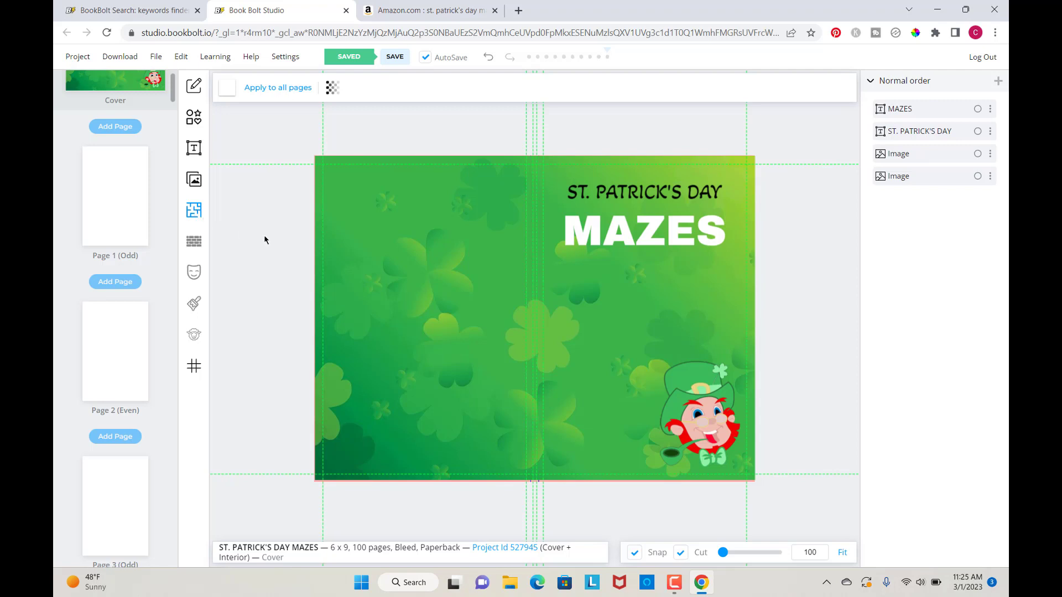
scroll(734, 373, "down", 4)
left_click(193, 211)
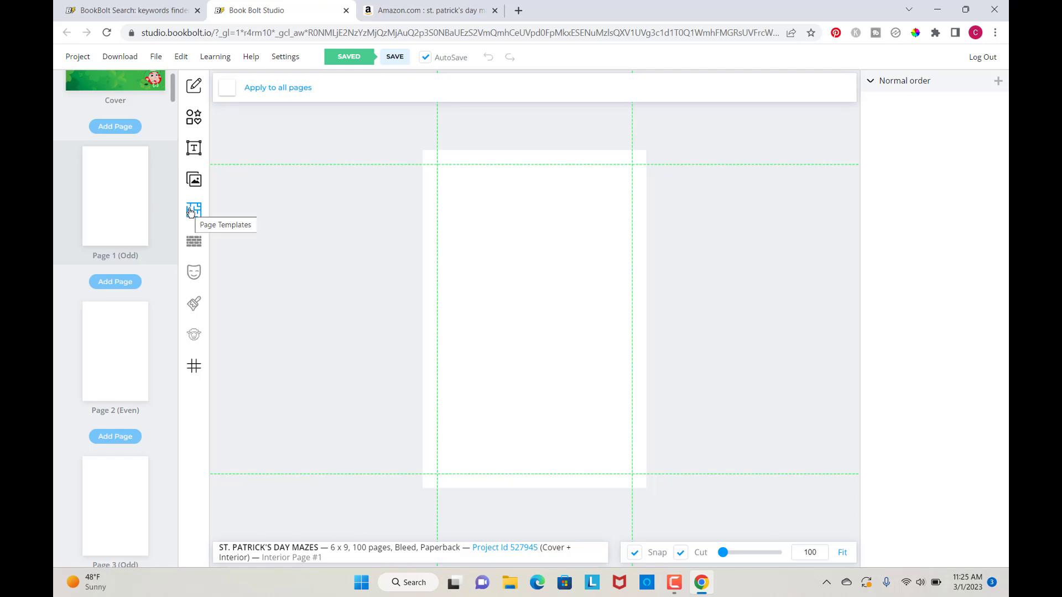
left_click(194, 210)
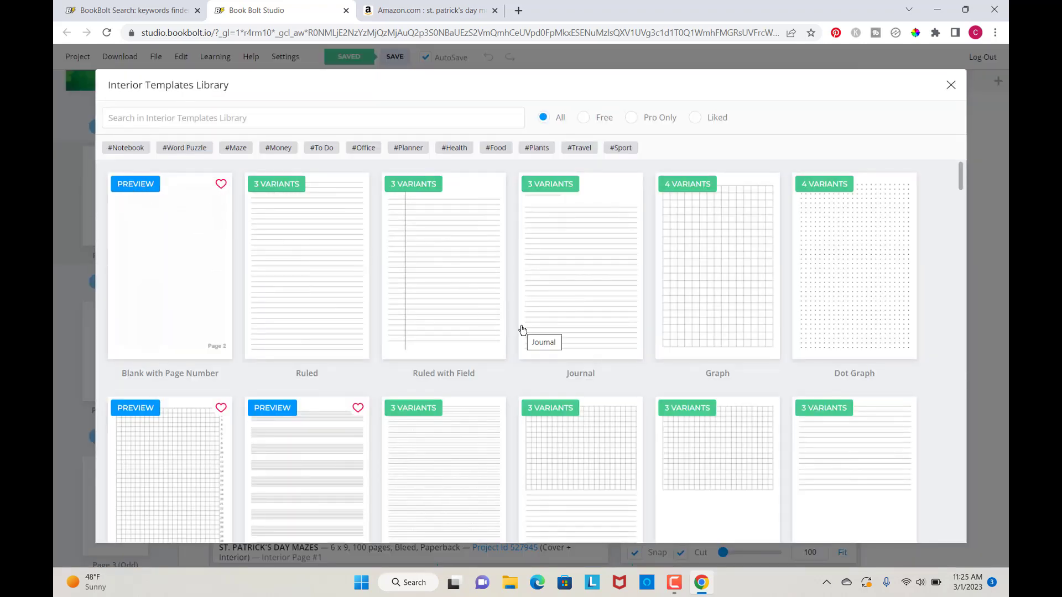
- Choose the Circular Maze template from the interior template library
scroll(514, 332, "down", 5)
scroll(514, 327, "down", 1)
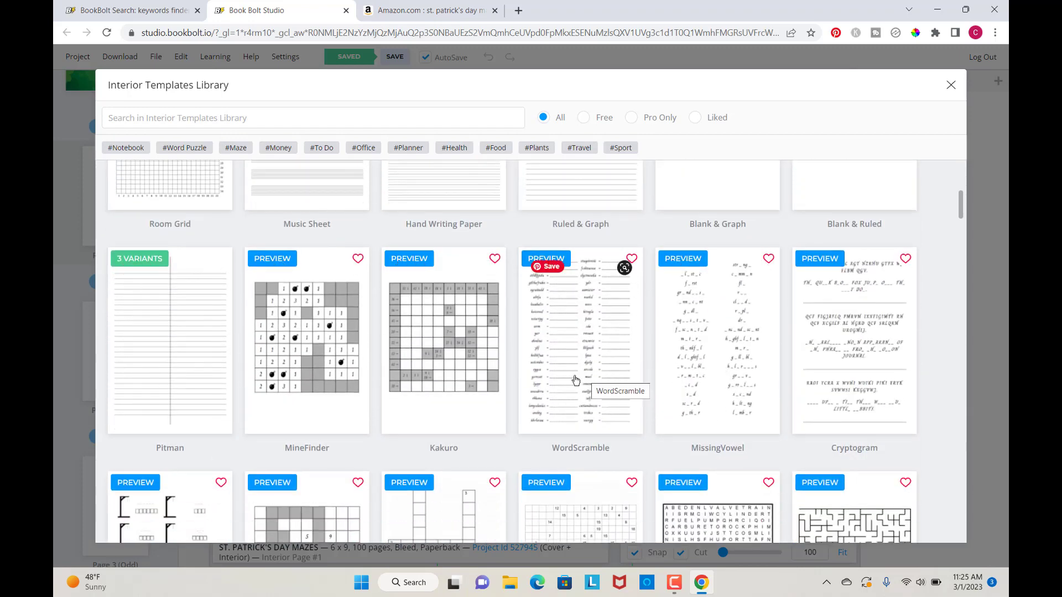
scroll(575, 380, "down", 2)
scroll(575, 379, "down", 4)
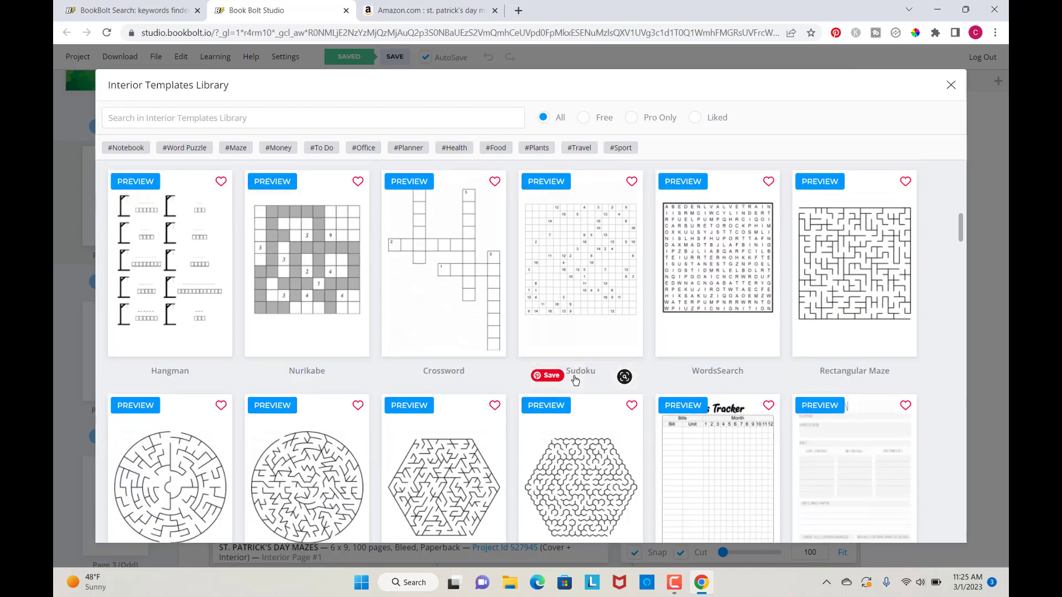
scroll(573, 375, "up", 2)
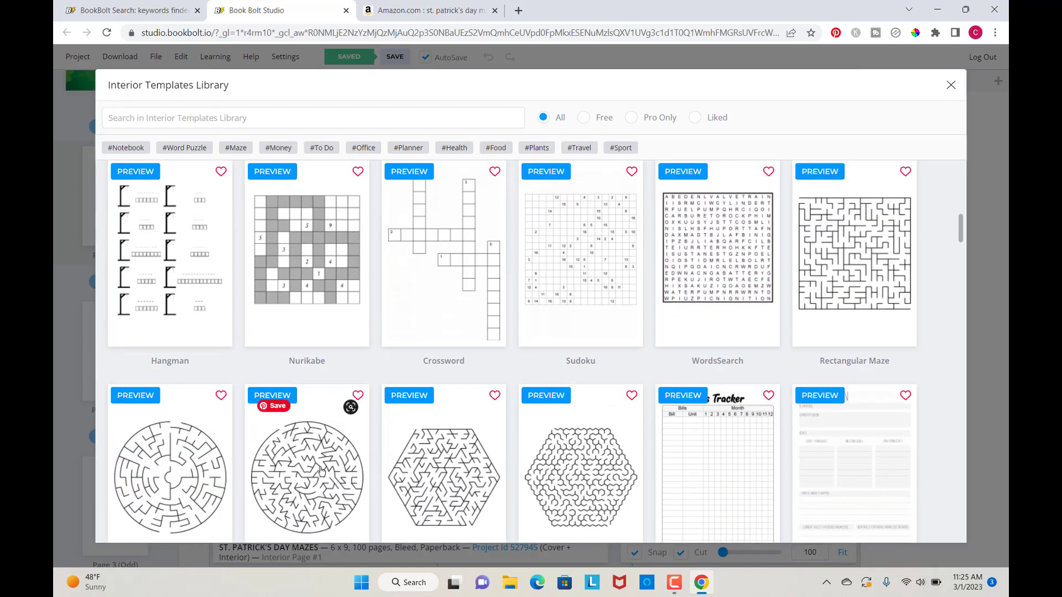
scroll(596, 458, "down", 2)
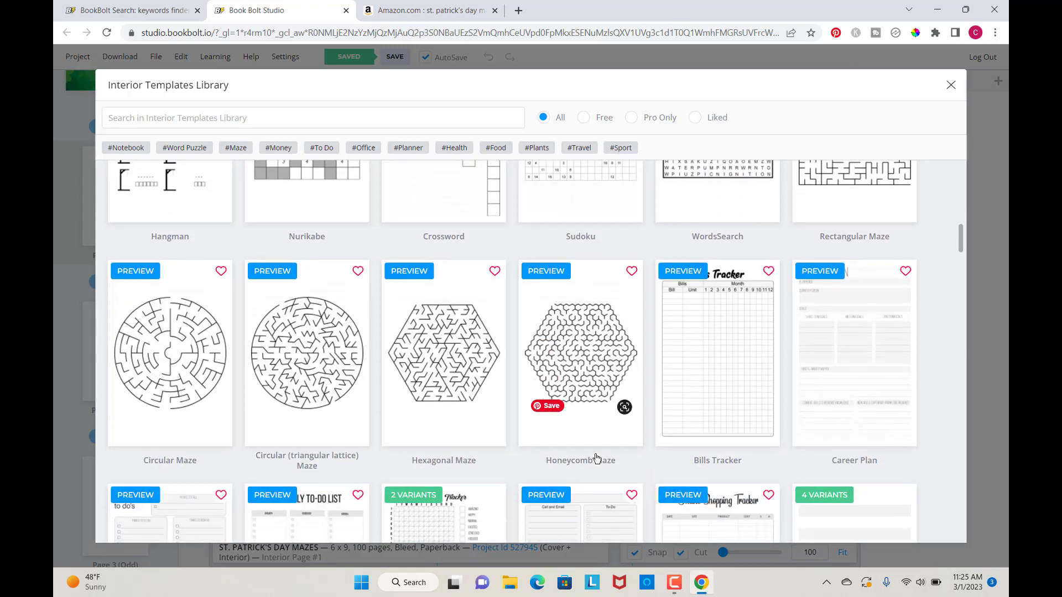
scroll(596, 457, "up", 1)
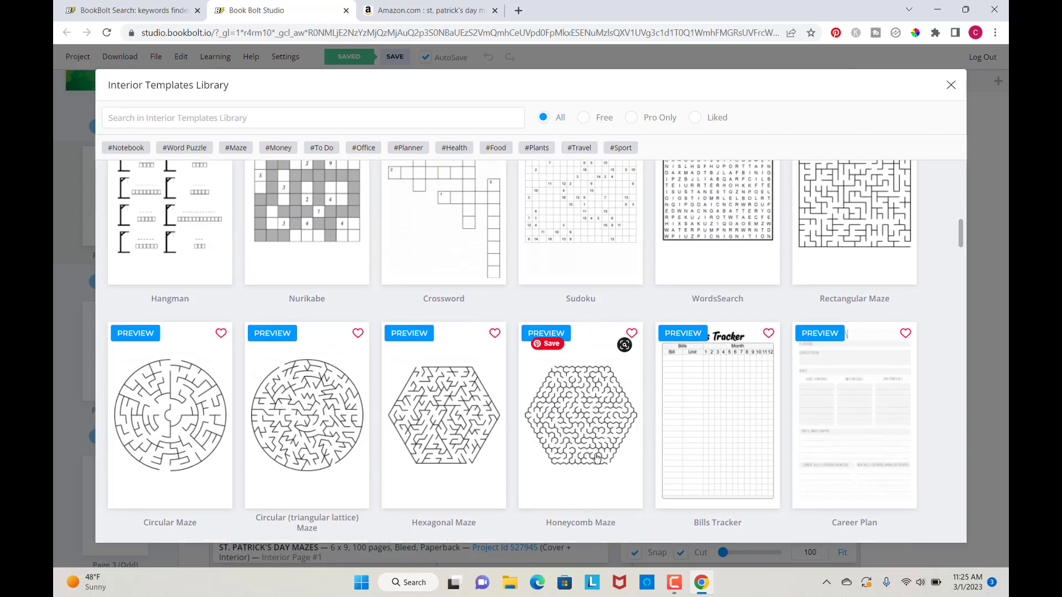
scroll(597, 458, "up", 2)
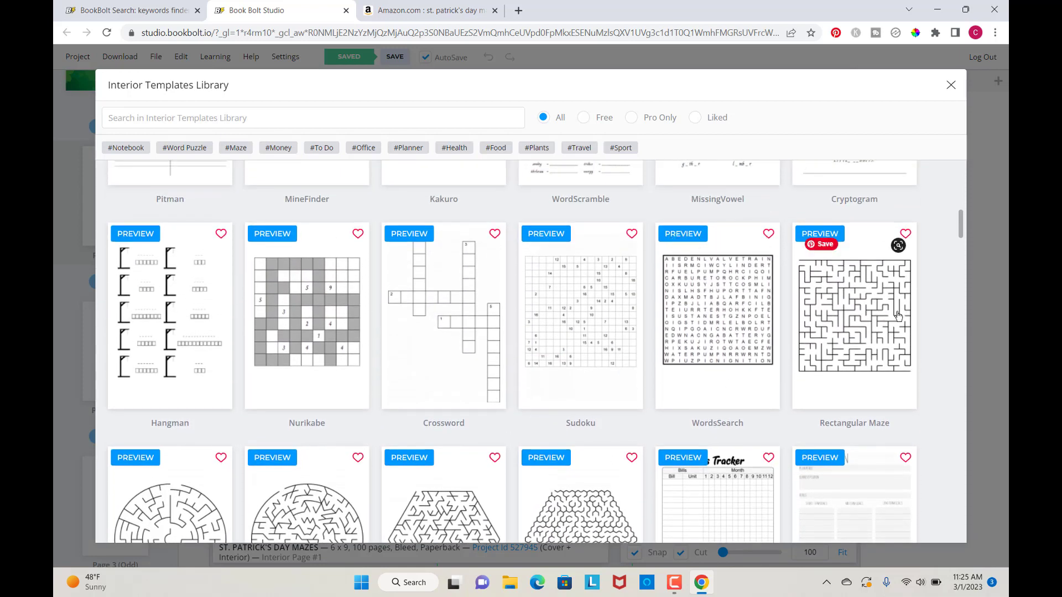
scroll(560, 427, "down", 4)
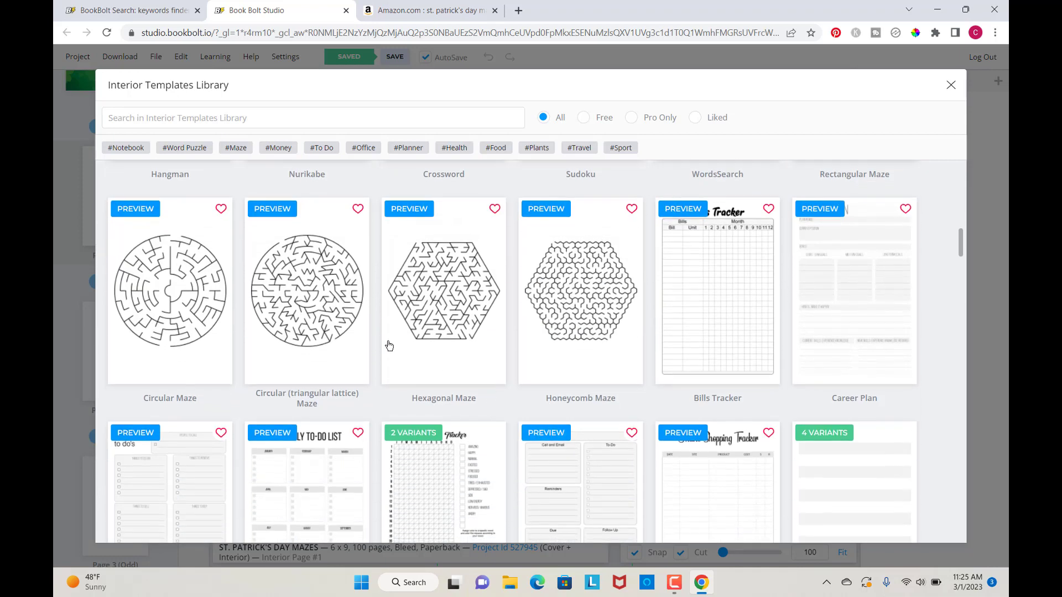
left_click(172, 304)
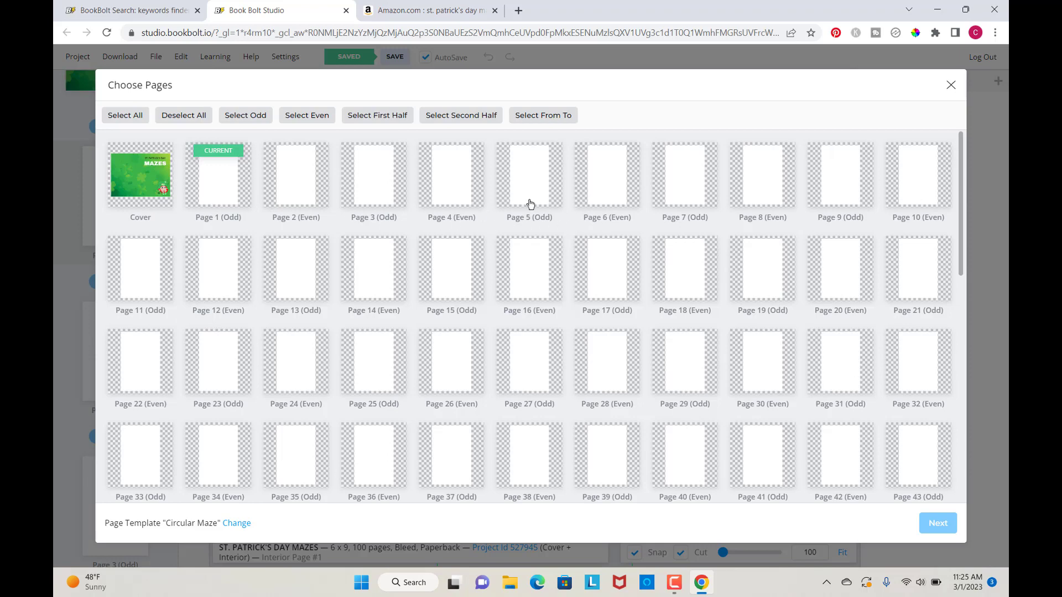
- Select pages 1, 7, 13, 19, 25 and 31 to receive the Circular Maze template
left_click(219, 182)
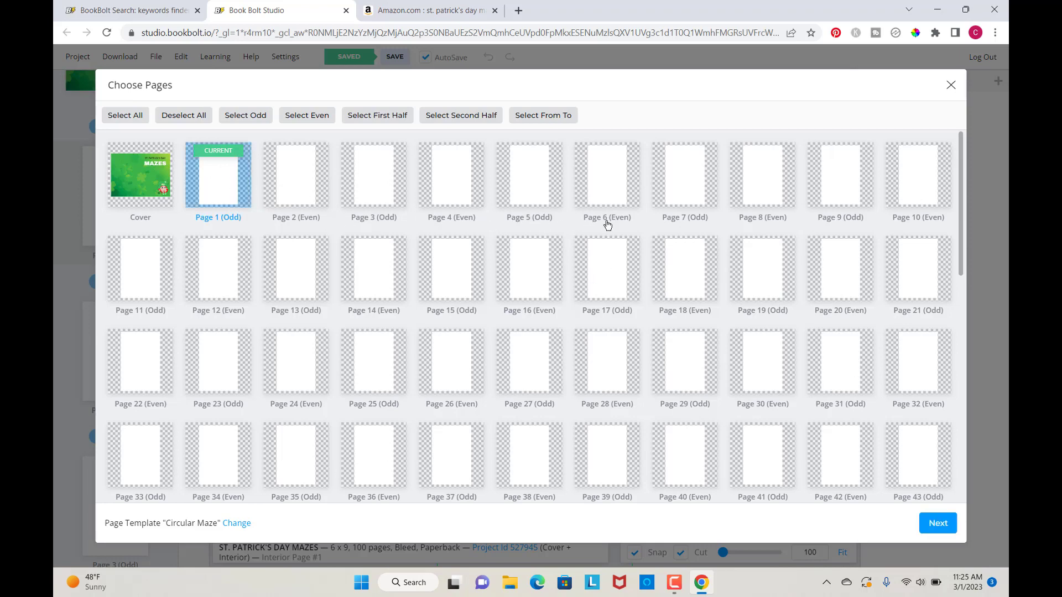
left_click(685, 190)
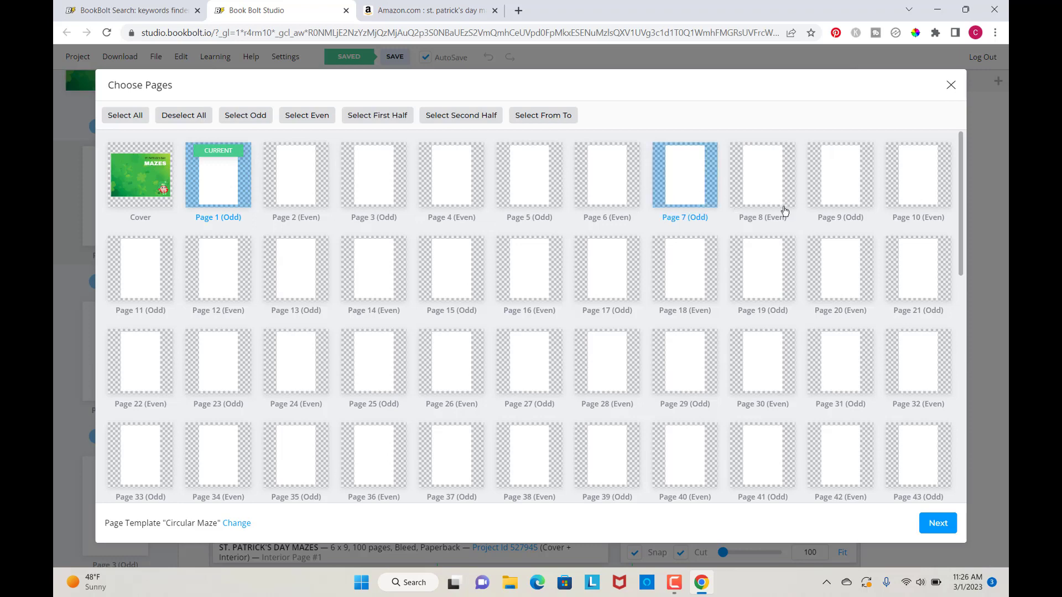
left_click(301, 289)
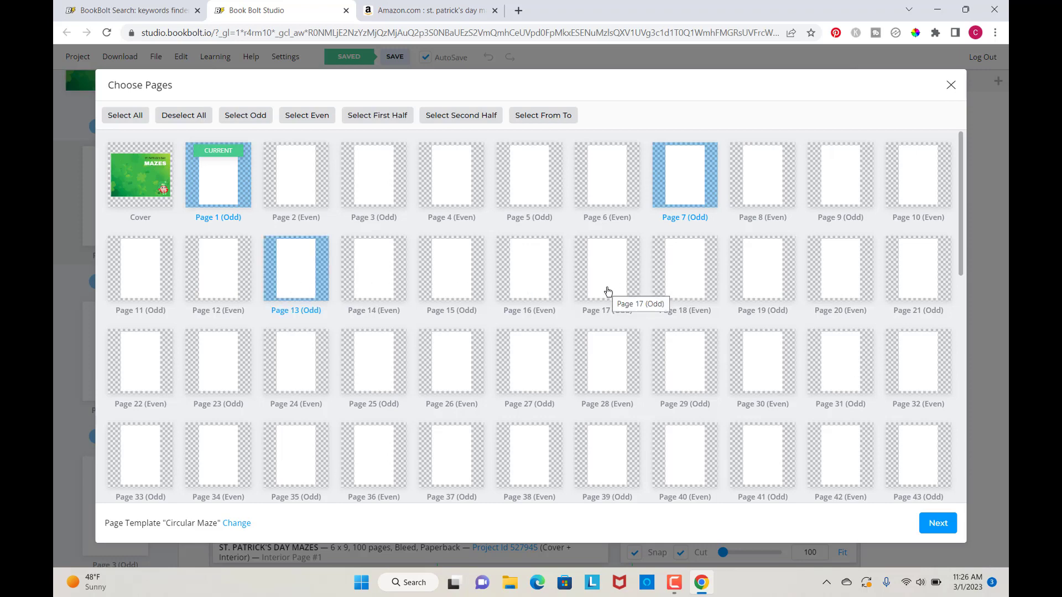
left_click(760, 281)
left_click(387, 383)
left_click(813, 376)
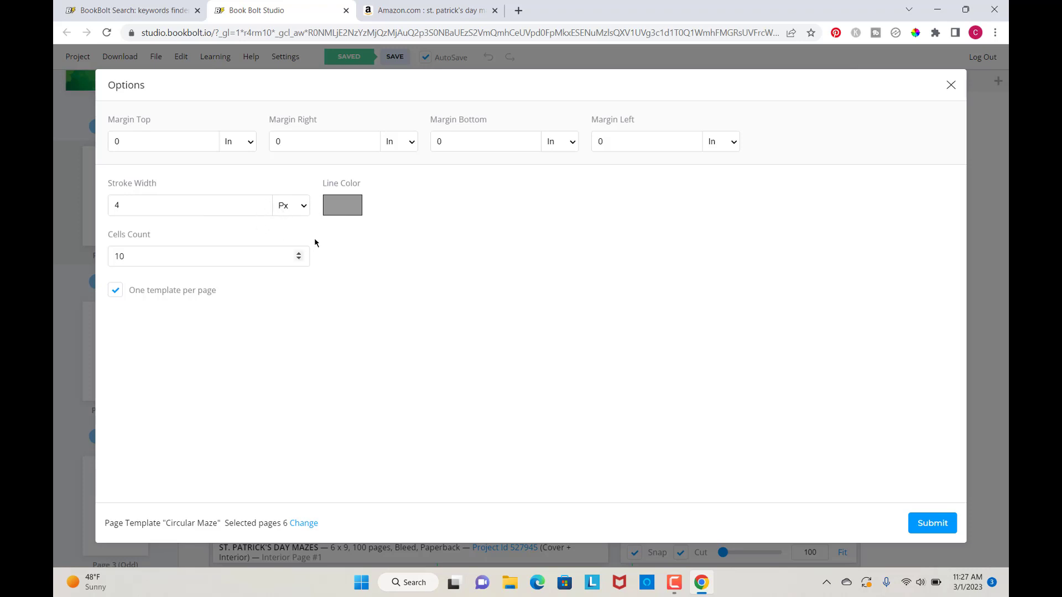
- Set the maze line color to black and the cells count to 20, and apply the template to the selected pages
left_click(345, 211)
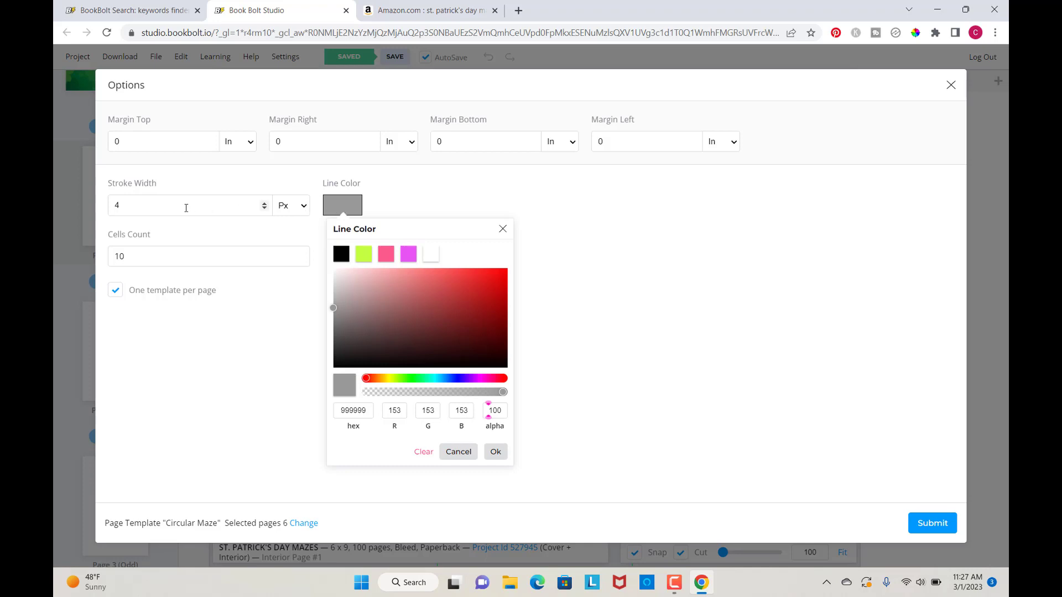
left_click(340, 259)
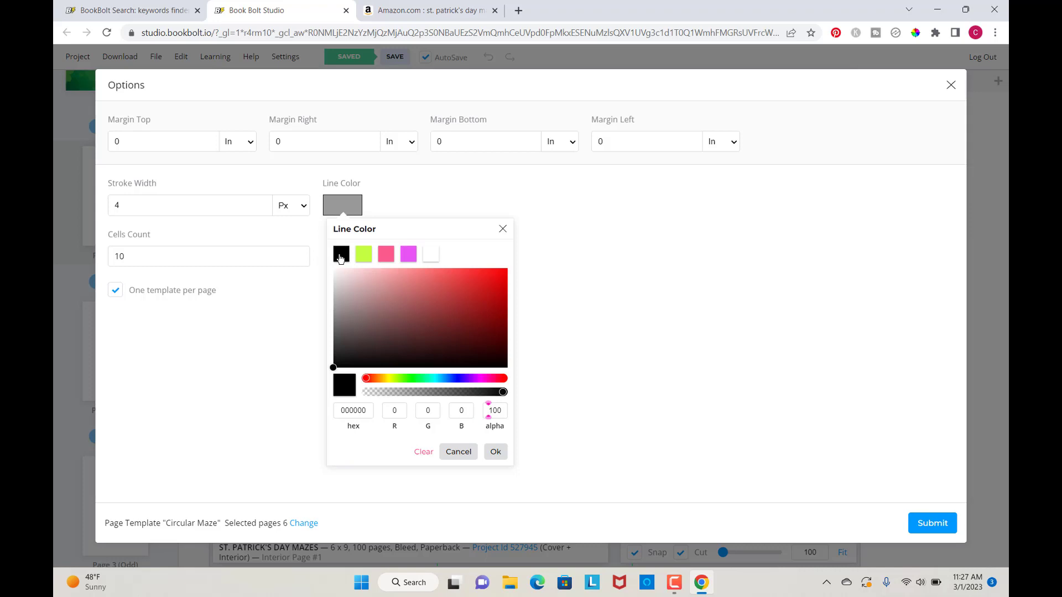
left_click(498, 452)
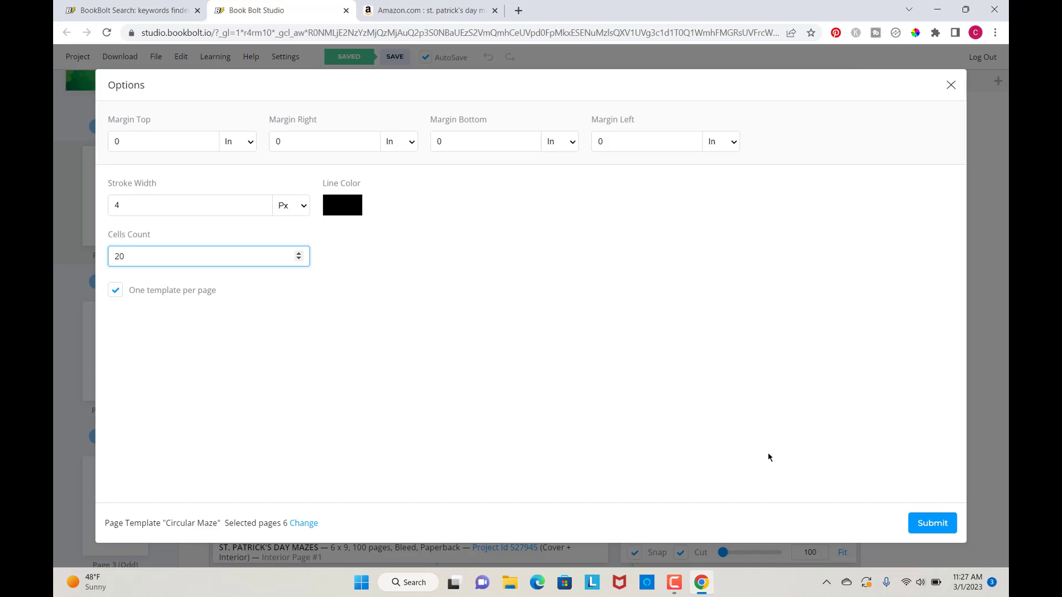
left_click(935, 525)
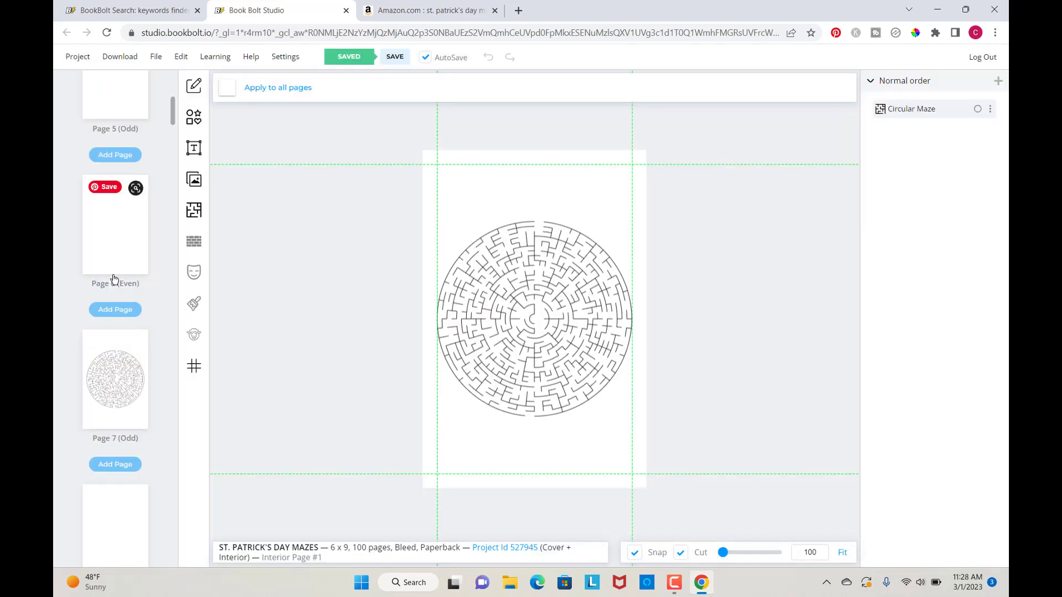
- Look through the interior page thumbnails to check where the circular mazes were placed, and return to the cover
scroll(113, 276, "down", 4)
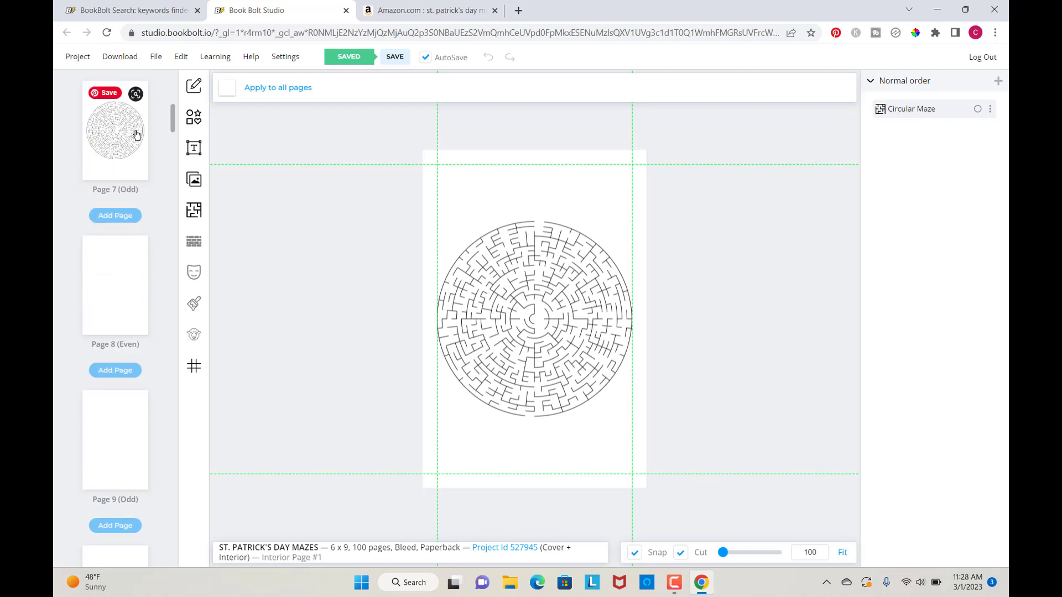
scroll(151, 203, "down", 3)
scroll(152, 204, "down", 10)
scroll(152, 205, "down", 10)
scroll(152, 203, "down", 4)
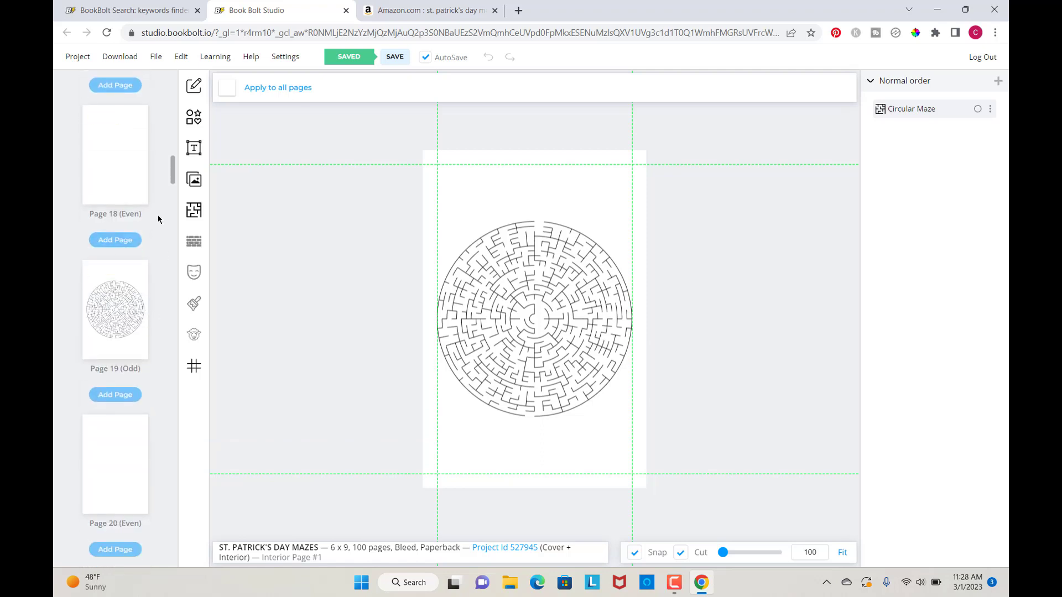
scroll(157, 221, "down", 12)
scroll(157, 221, "down", 8)
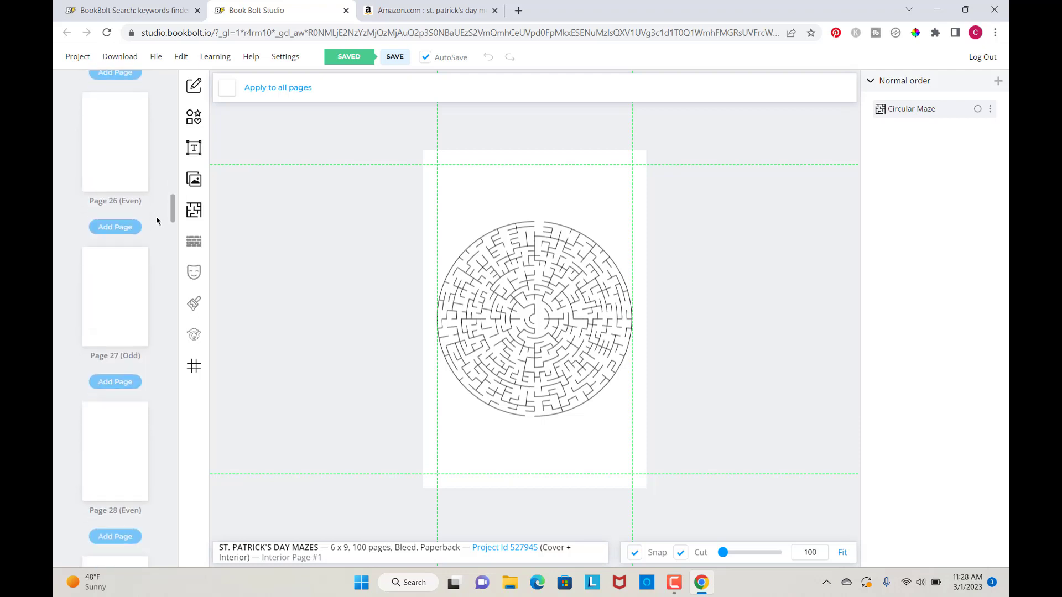
scroll(154, 221, "up", 8)
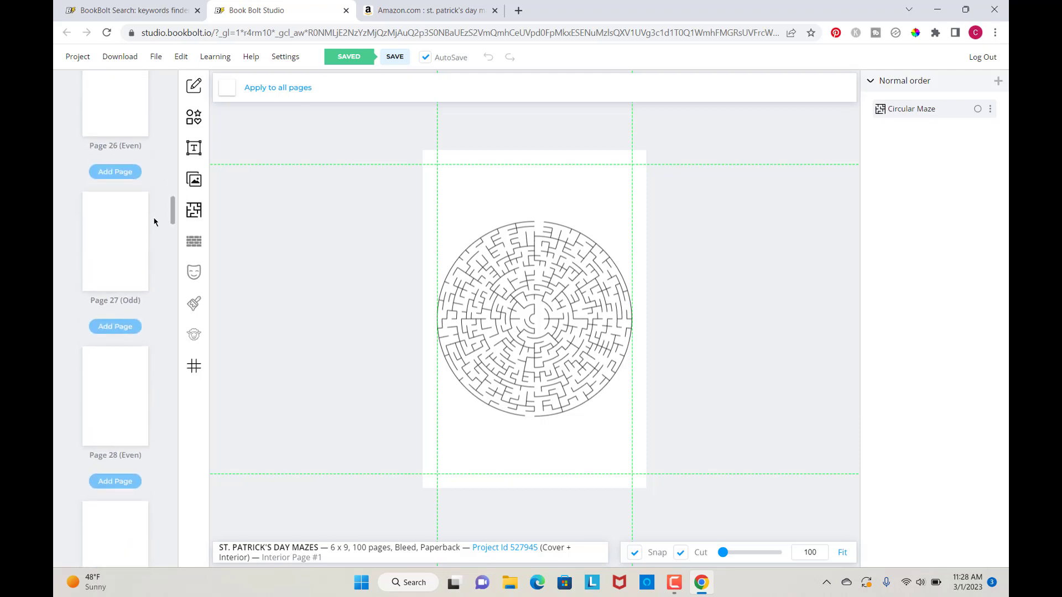
scroll(160, 211, "up", 18)
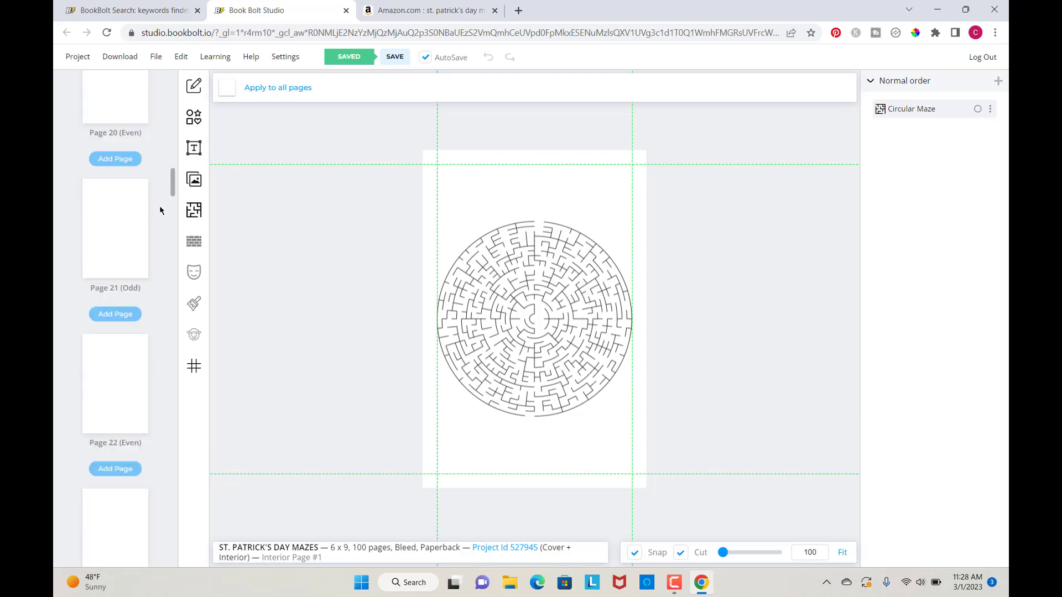
scroll(161, 202, "up", 16)
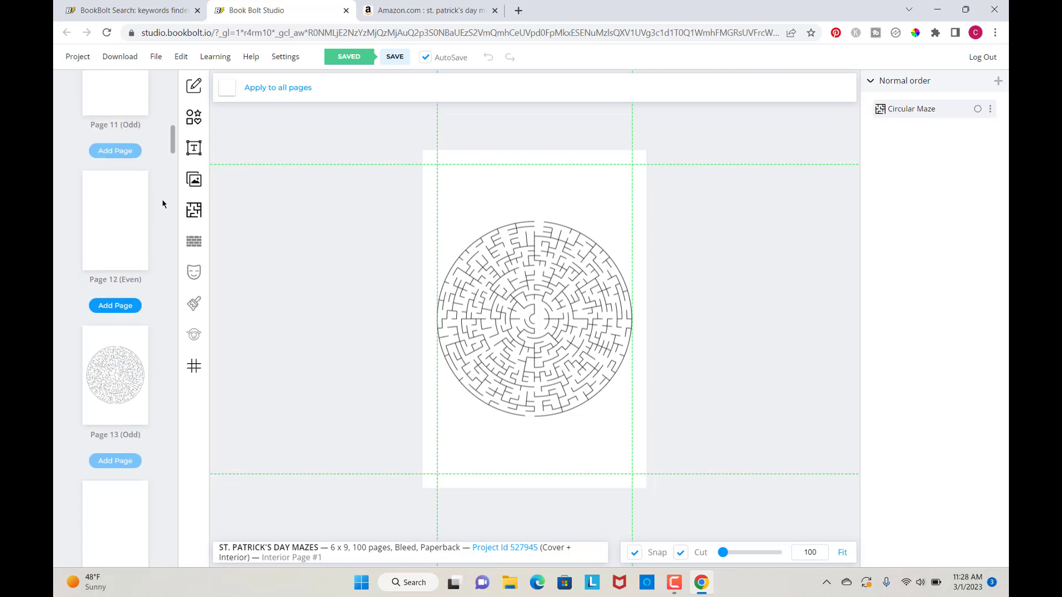
scroll(169, 201, "up", 12)
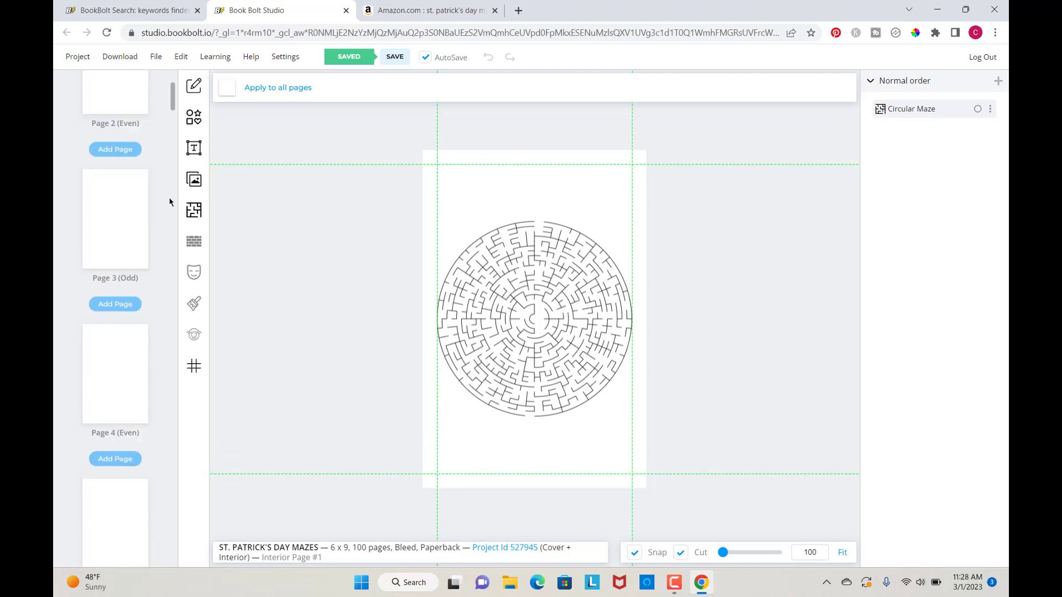
scroll(170, 201, "up", 2)
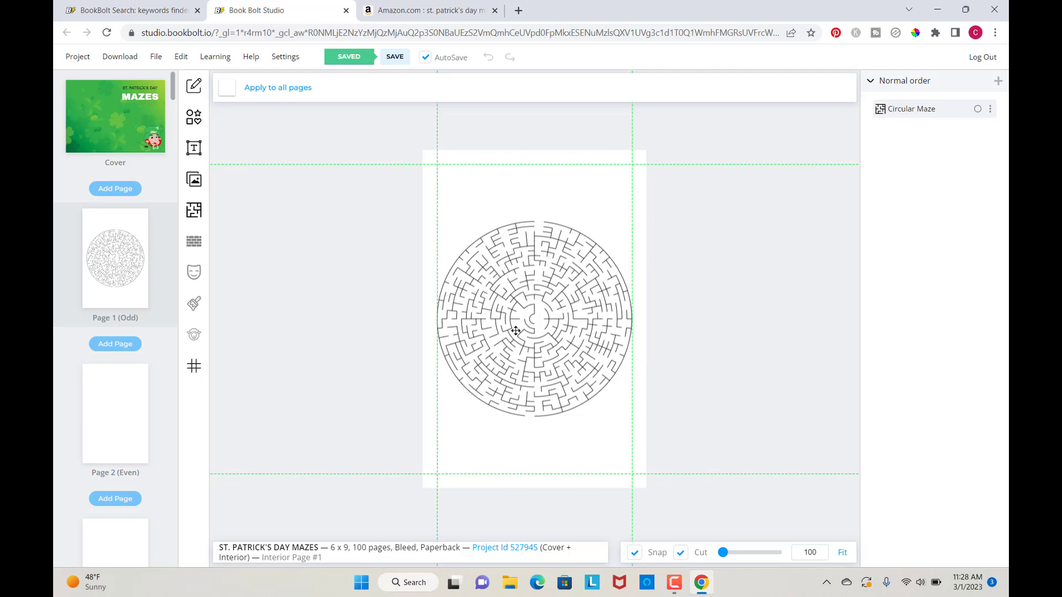
- Move the circular maze to the lower part of Page 1, shrink it slightly to fit inside the margins, and deselect it
left_click_drag(530, 297, 533, 352)
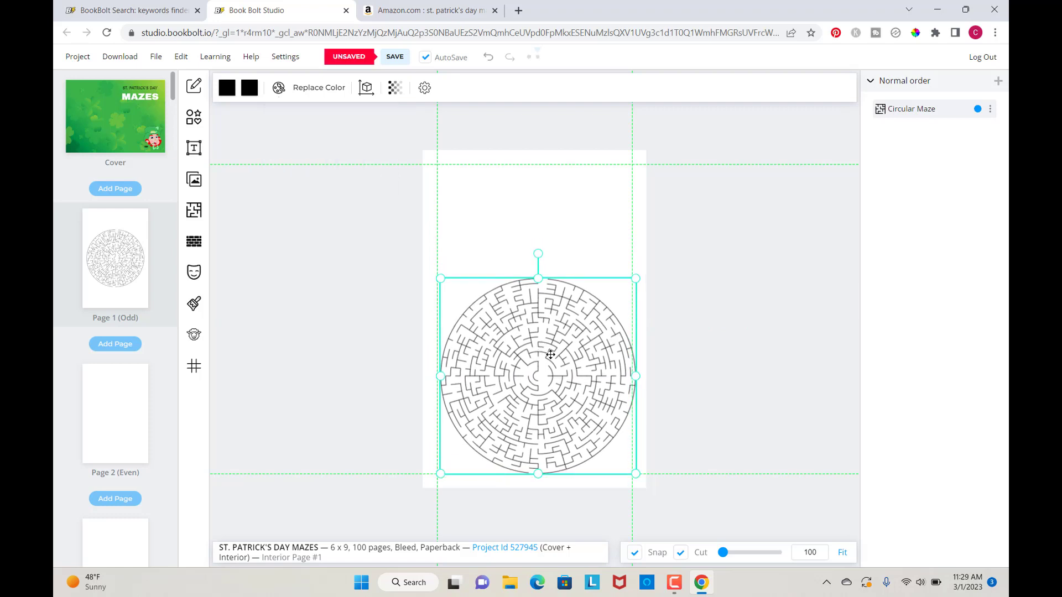
left_click_drag(635, 472, 628, 466)
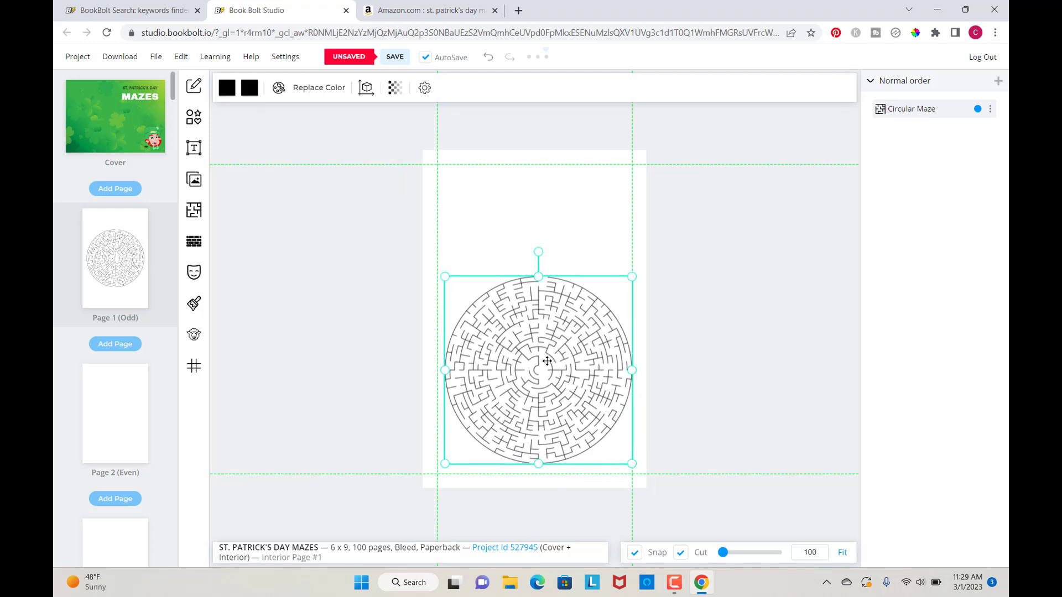
left_click(240, 182)
- Add a circular text element to Page 1 and place it above the maze
left_click(193, 148)
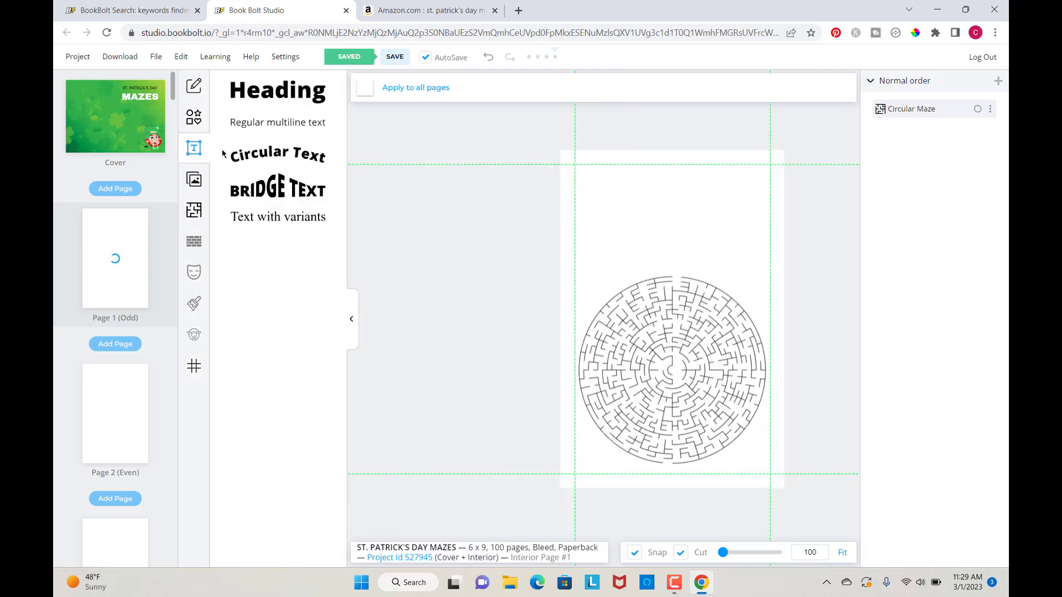
left_click(277, 154)
left_click_drag(681, 300, 676, 192)
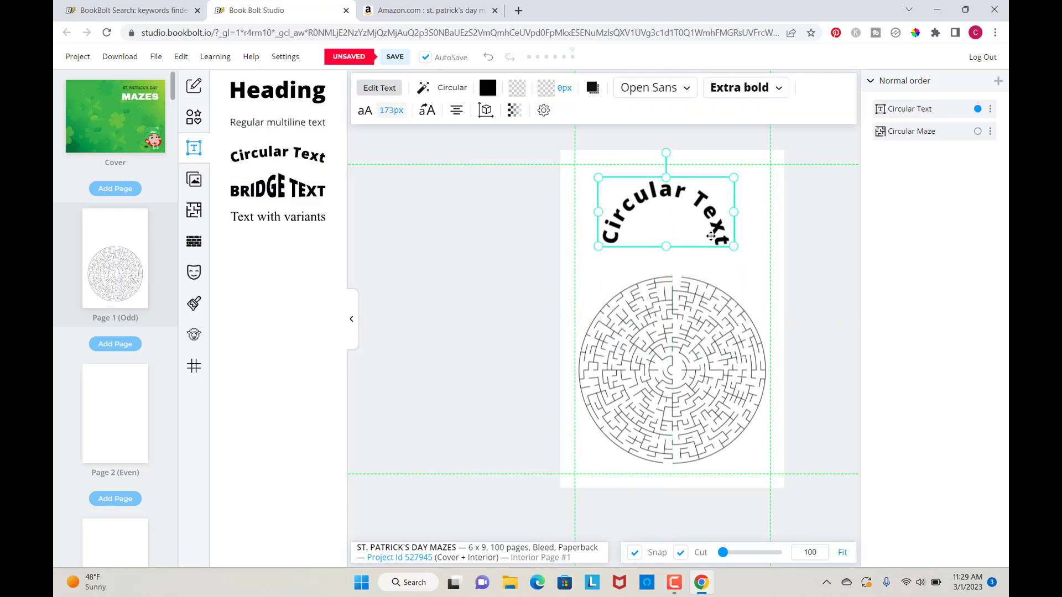
- Flatten the circular text's curve to a radius of 44 and set its font to Akaya Kanadaka
left_click(457, 90)
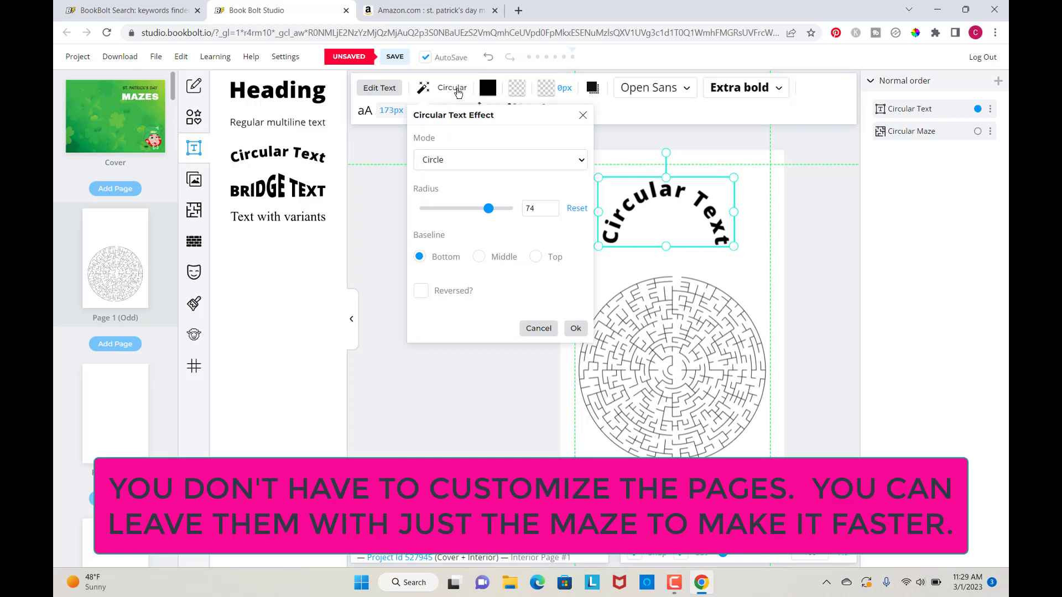
left_click_drag(489, 208, 460, 209)
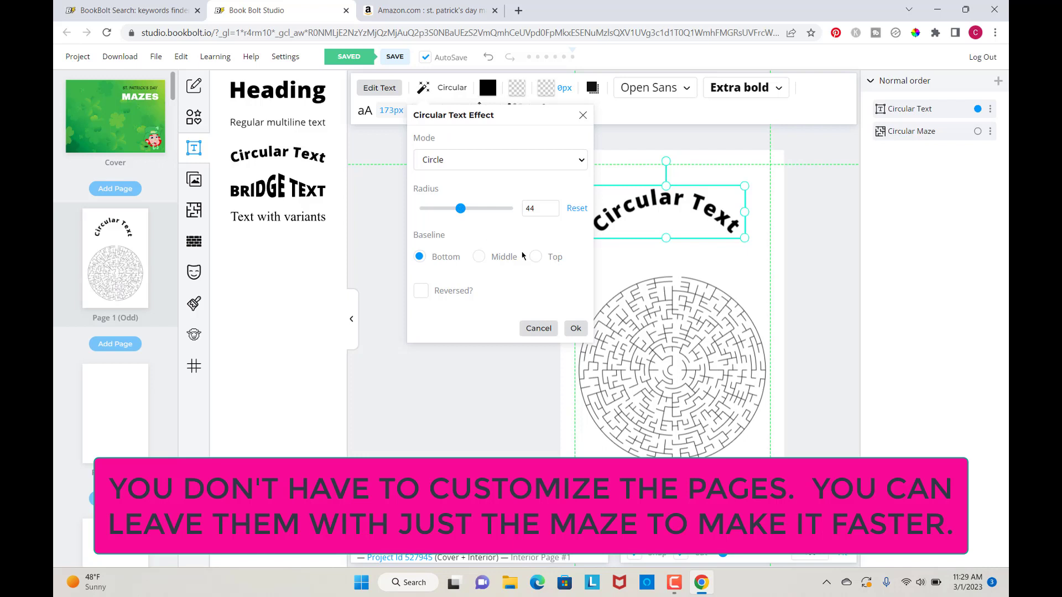
left_click(352, 319)
left_click(537, 192)
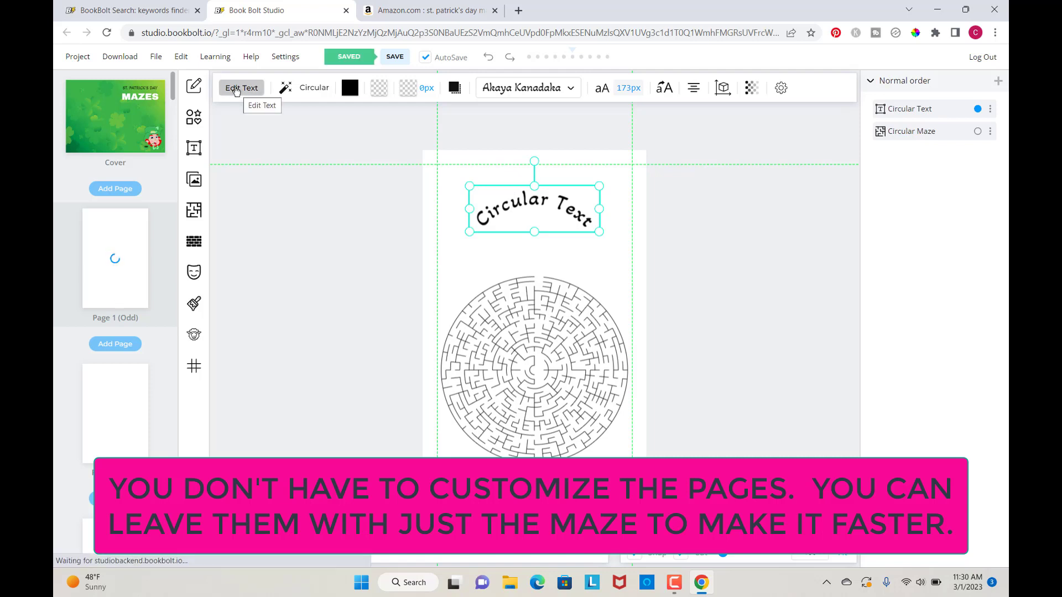
- Change the circular heading on Page 1 to read "St. Patrick's Maze"
left_click(237, 88)
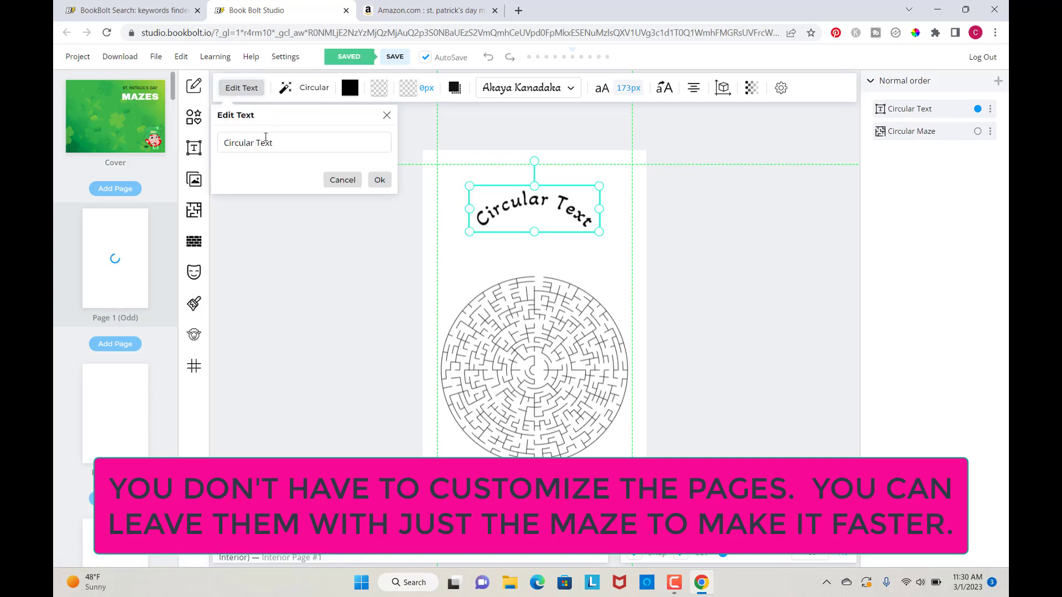
left_click_drag(281, 145, 223, 125)
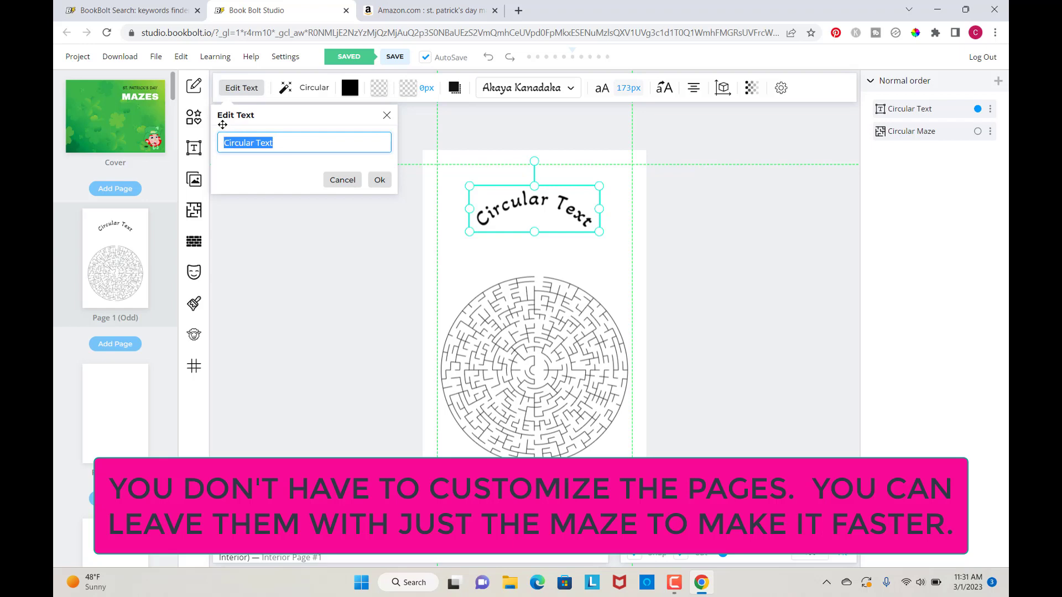
type("St. Patrick's Maze")
key("Return")
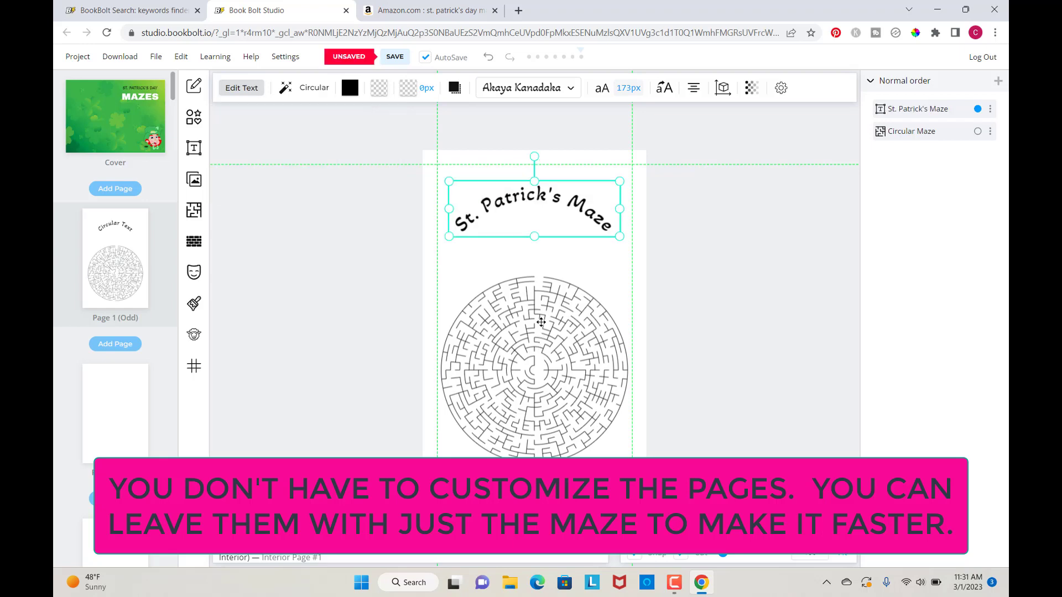
- Add an outlined four-leaf clover from a Pixabay "shamrock" search, turn it upright, and shrink it to fit between Page 1's heading and maze
left_click(197, 180)
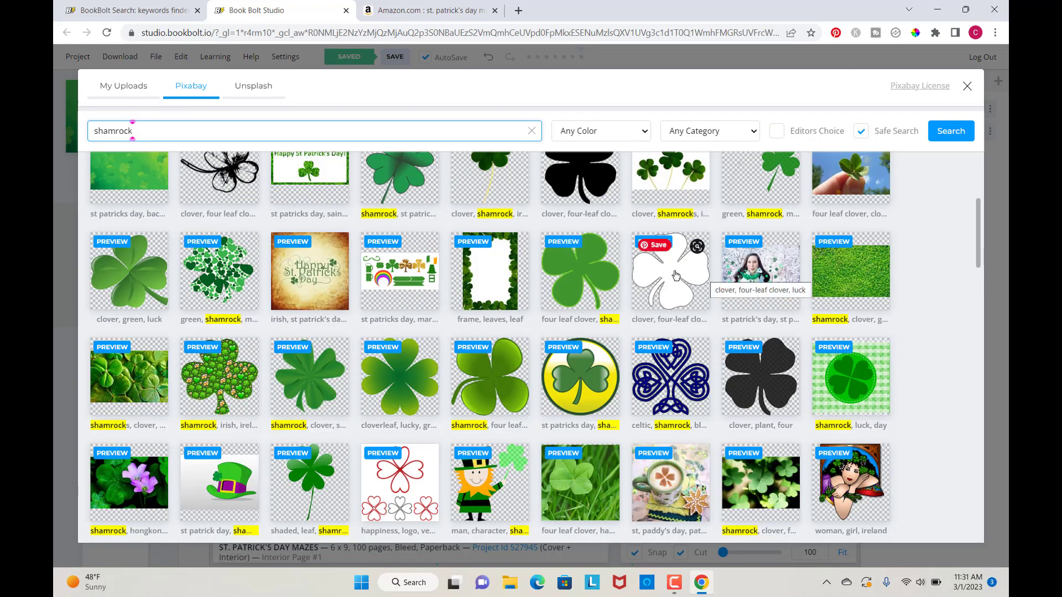
left_click(676, 275)
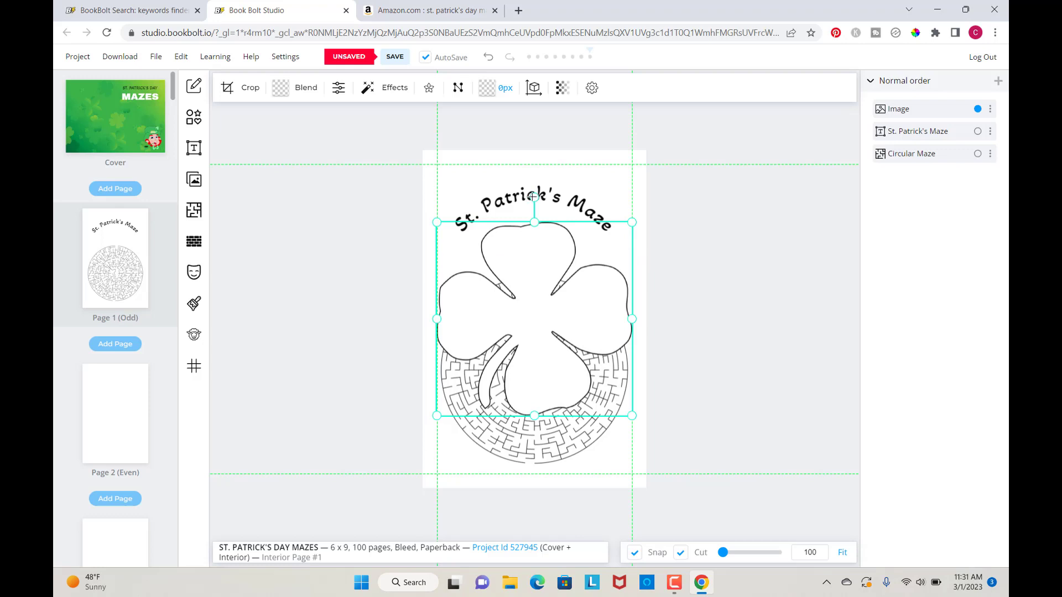
left_click_drag(526, 193, 512, 194)
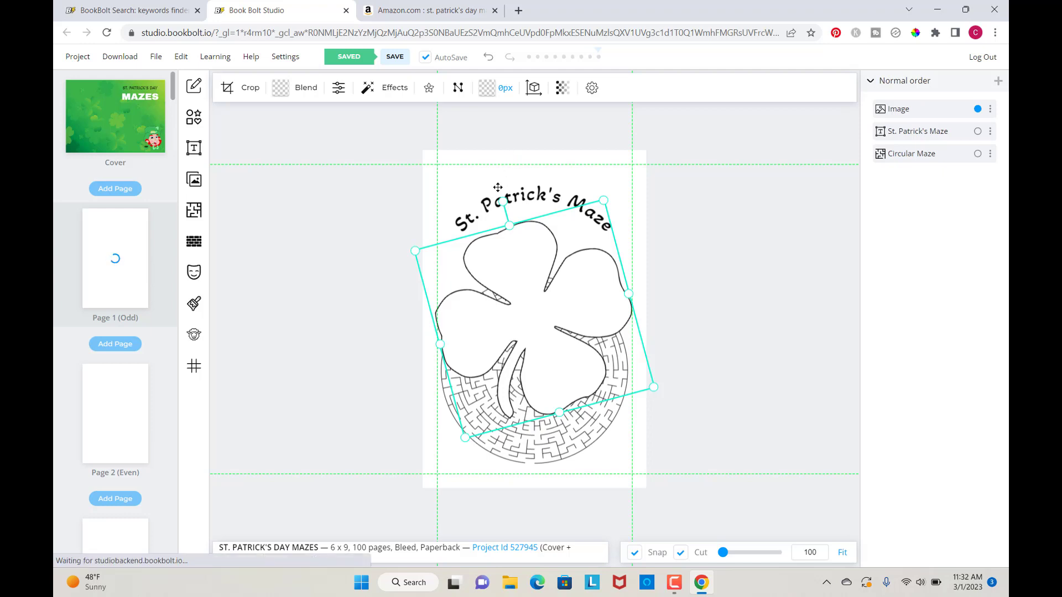
left_click_drag(501, 200, 477, 275)
left_click_drag(533, 185, 535, 355)
left_click_drag(534, 386, 534, 240)
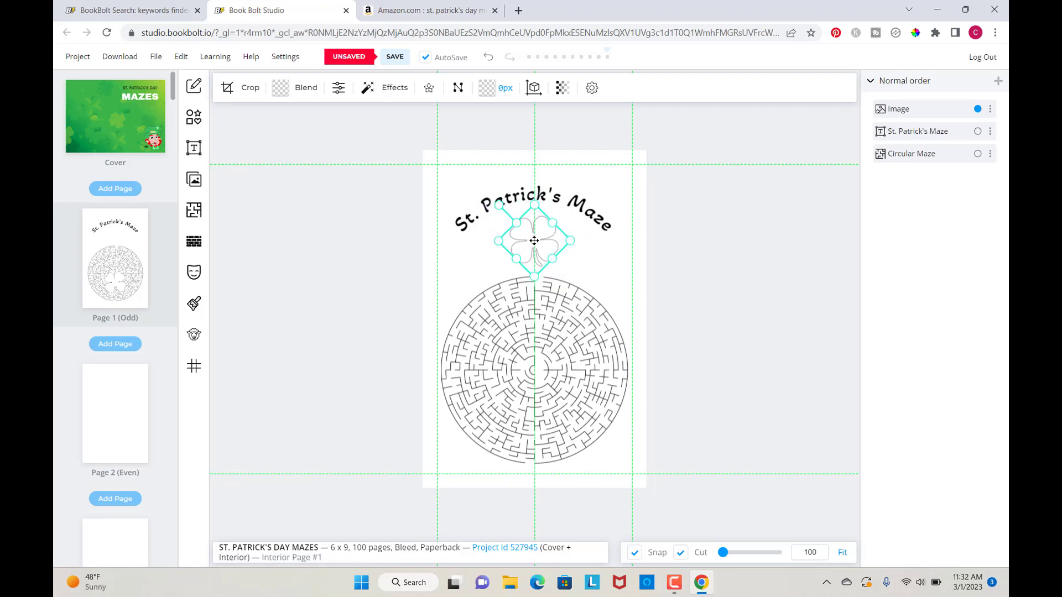
left_click(698, 272)
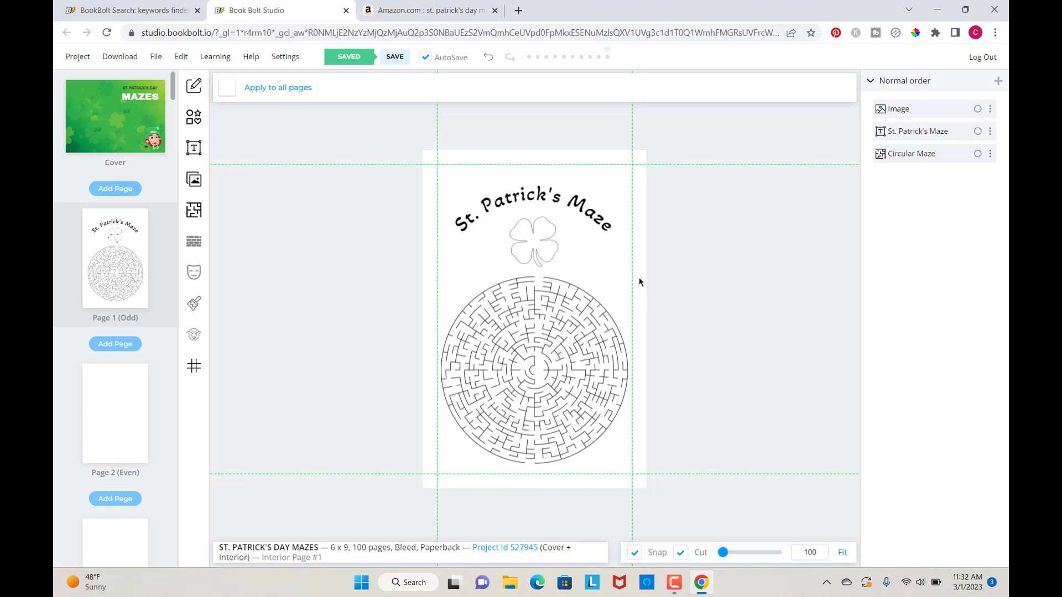
- Choose the Honeycomb Maze template from the interior templates library
scroll(639, 282, "up", 3)
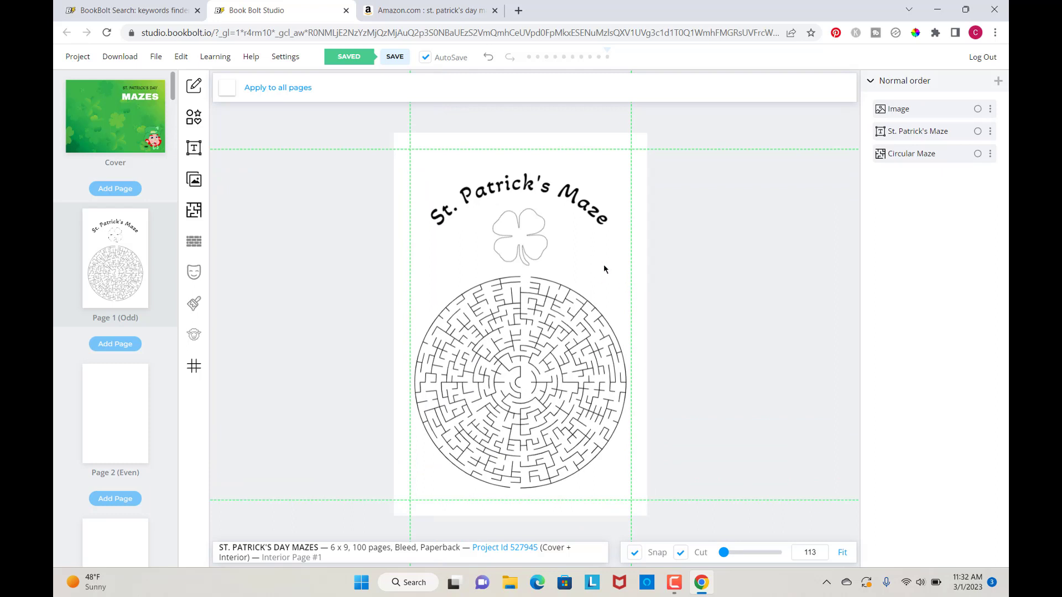
left_click(194, 212)
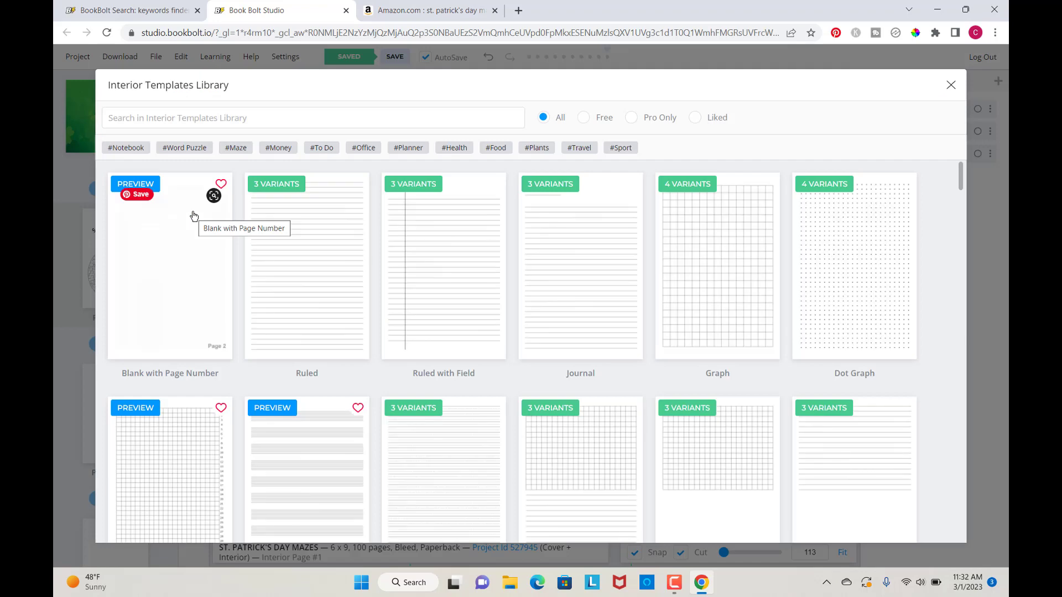
scroll(453, 313, "down", 12)
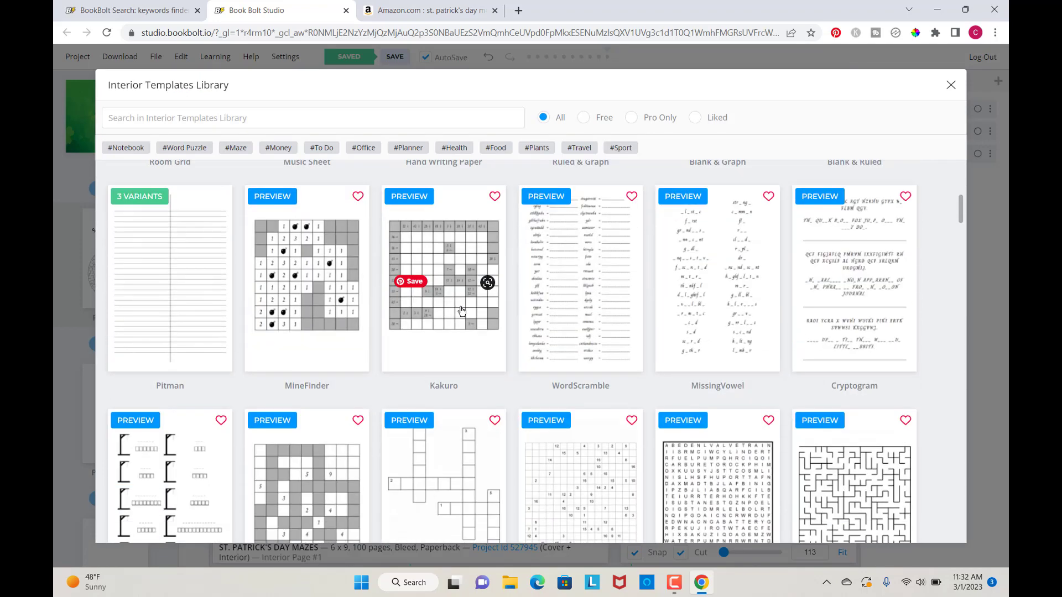
scroll(462, 311, "down", 5)
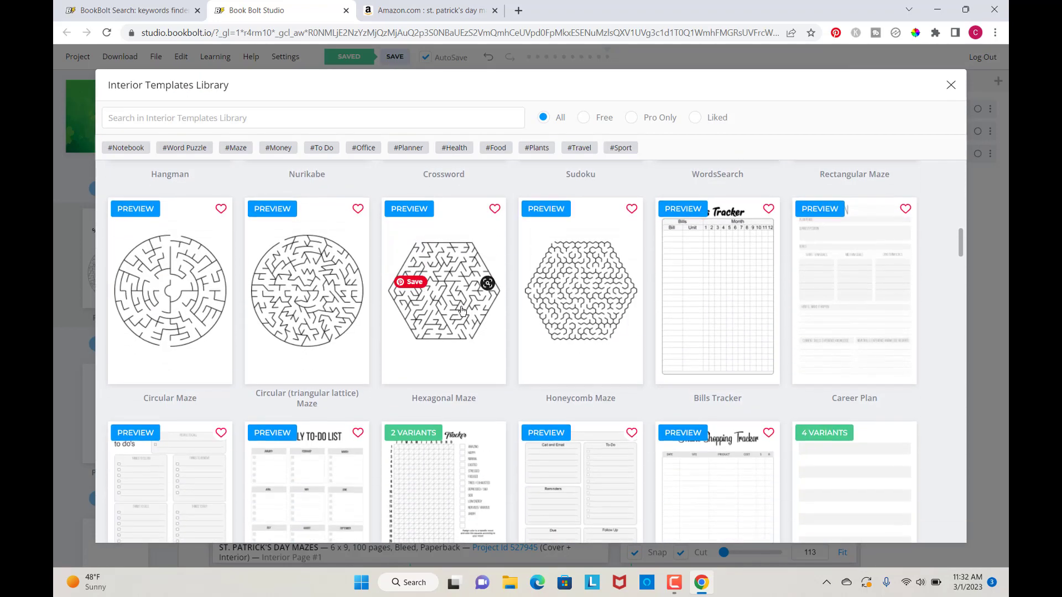
left_click(591, 235)
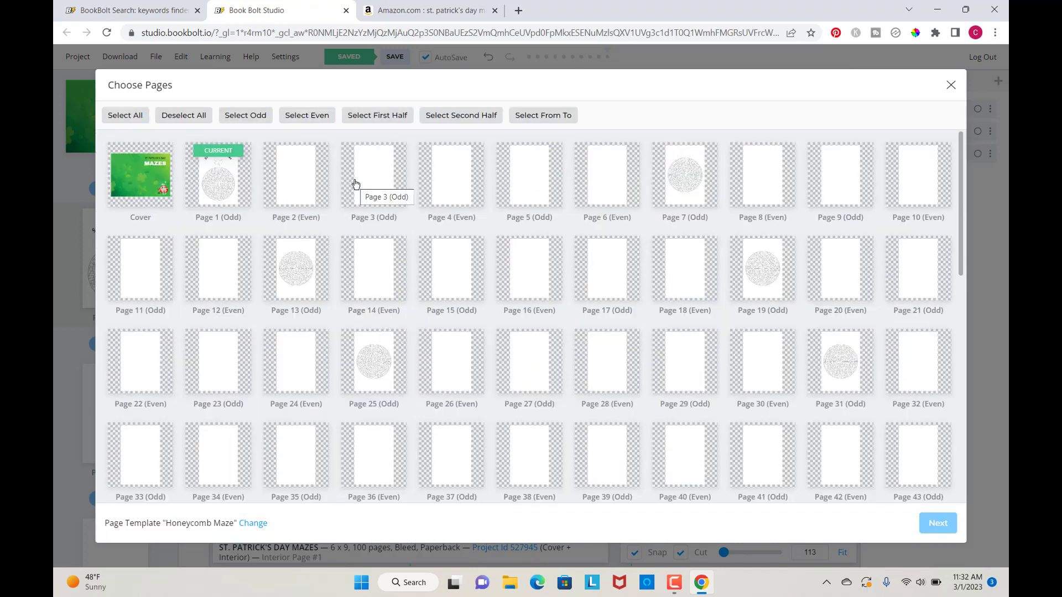
- Select pages 2, 8, 14, 20, 26 and 32 to receive the Honeycomb Maze template
left_click(293, 190)
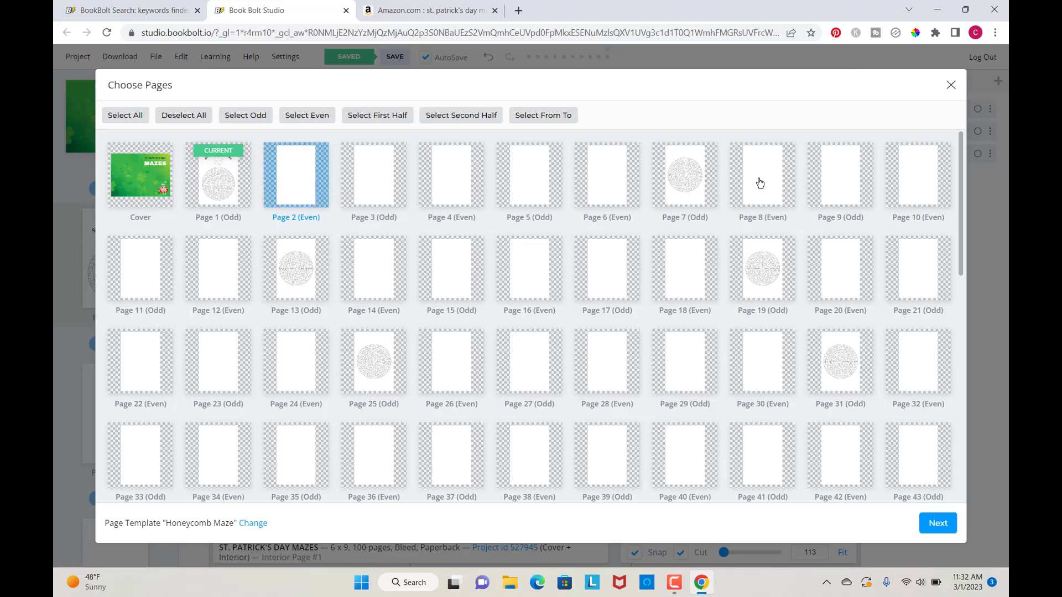
left_click(742, 187)
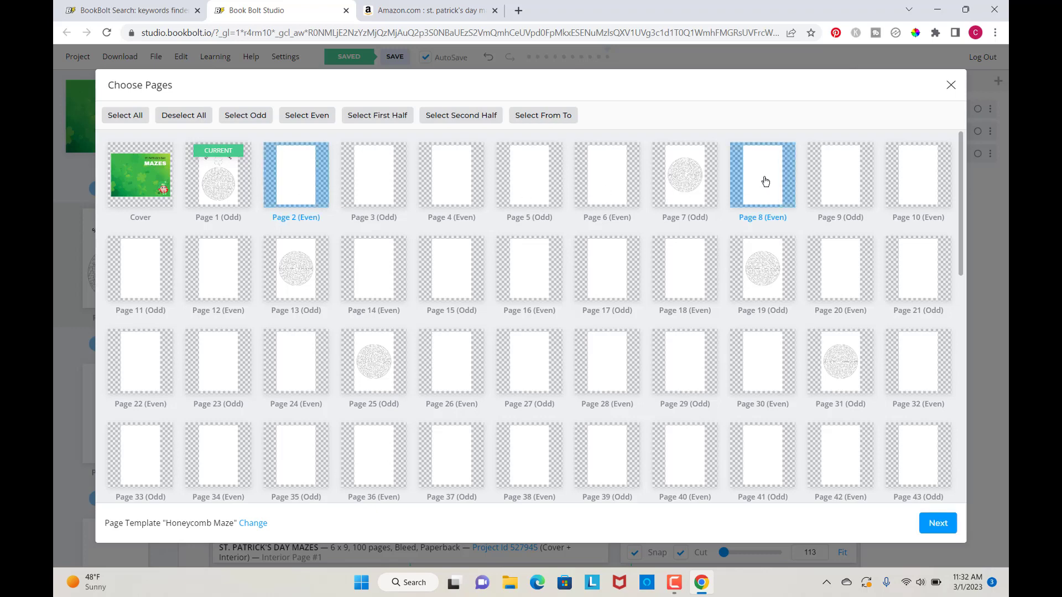
left_click(370, 276)
left_click(839, 276)
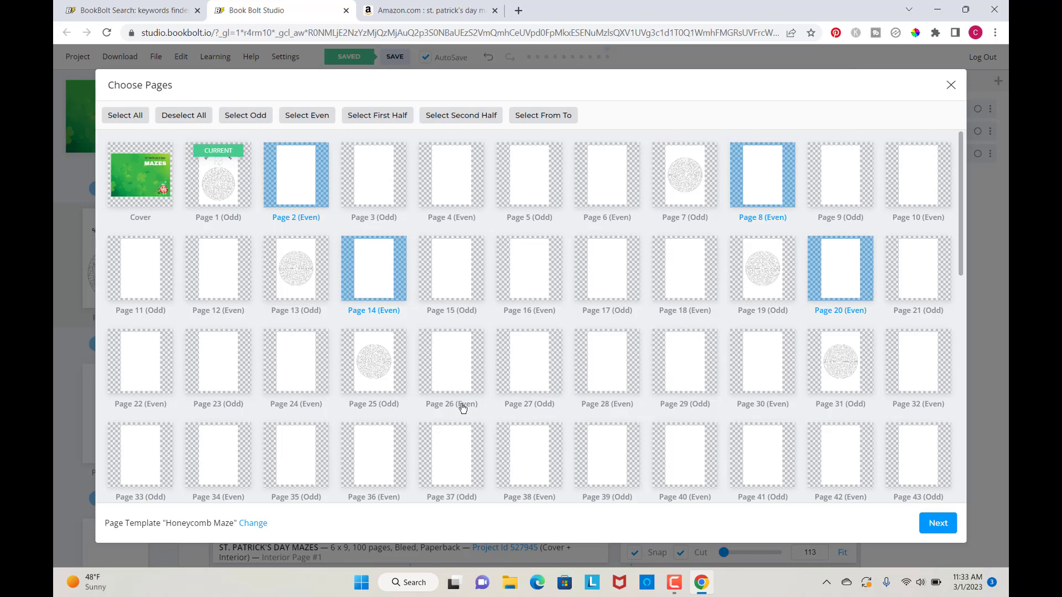
left_click(449, 384)
left_click(921, 362)
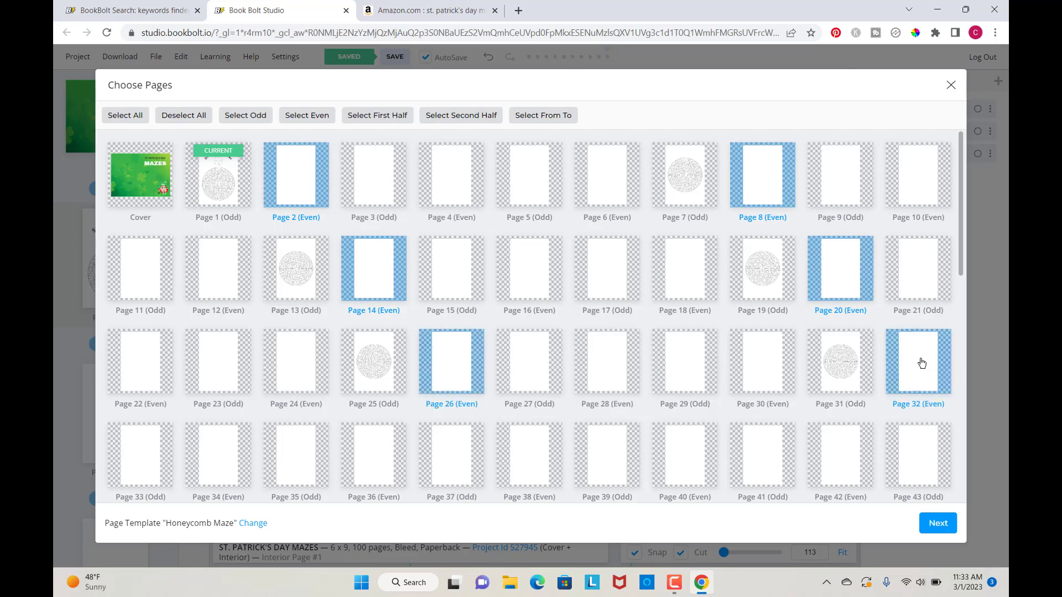
left_click(935, 520)
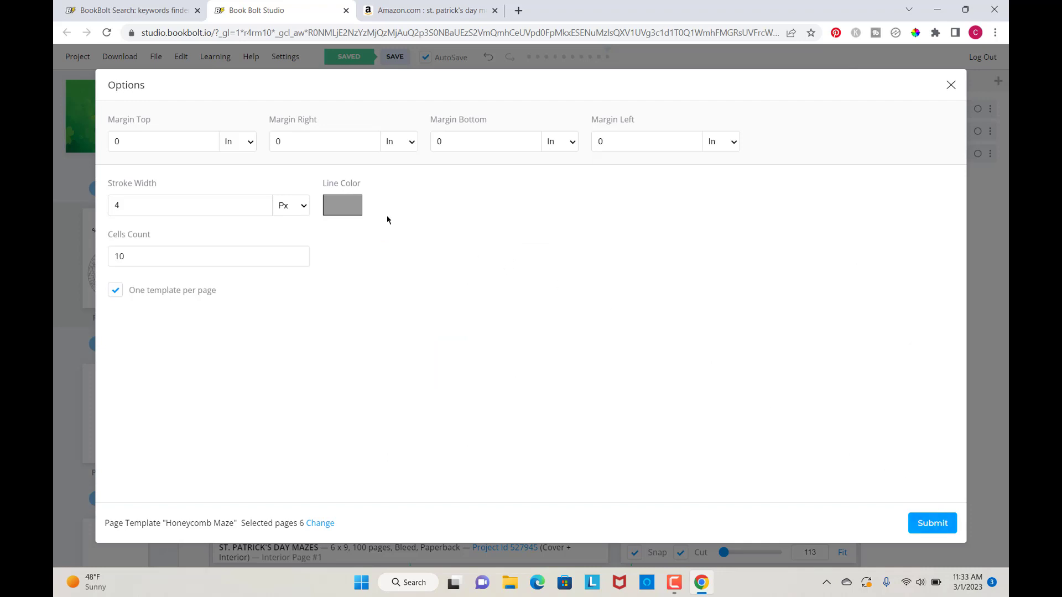
- Set the honeycomb maze's cells count to 14 and apply the template to the selected pages
left_click(298, 254)
left_click(298, 255)
left_click(299, 255)
left_click(299, 254)
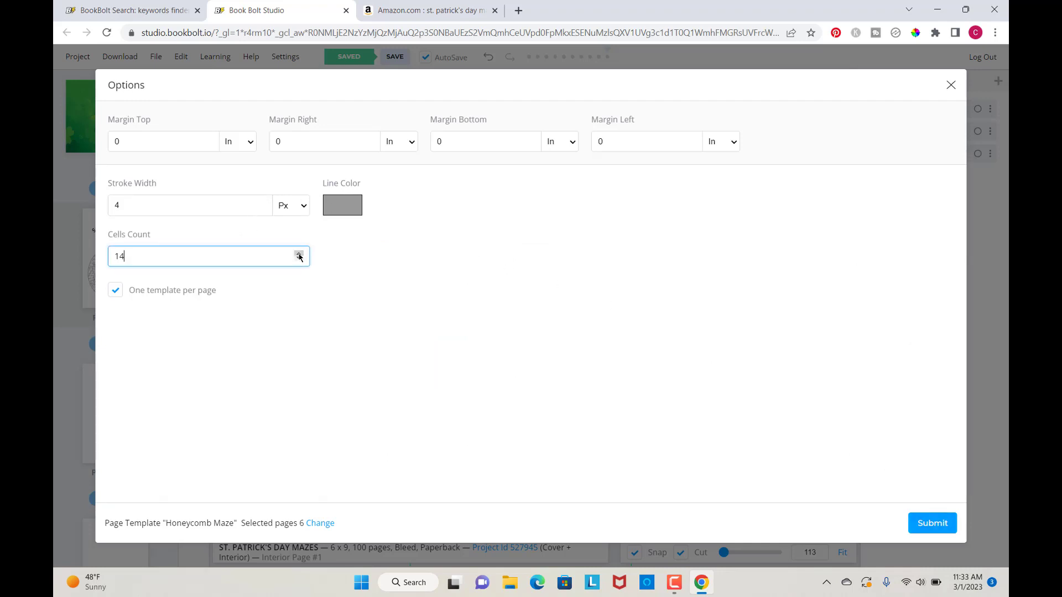
key("Return")
mouse_move(540, 310)
left_mouse_down()
mouse_move(543, 356)
mouse_move(544, 308)
left_mouse_up()
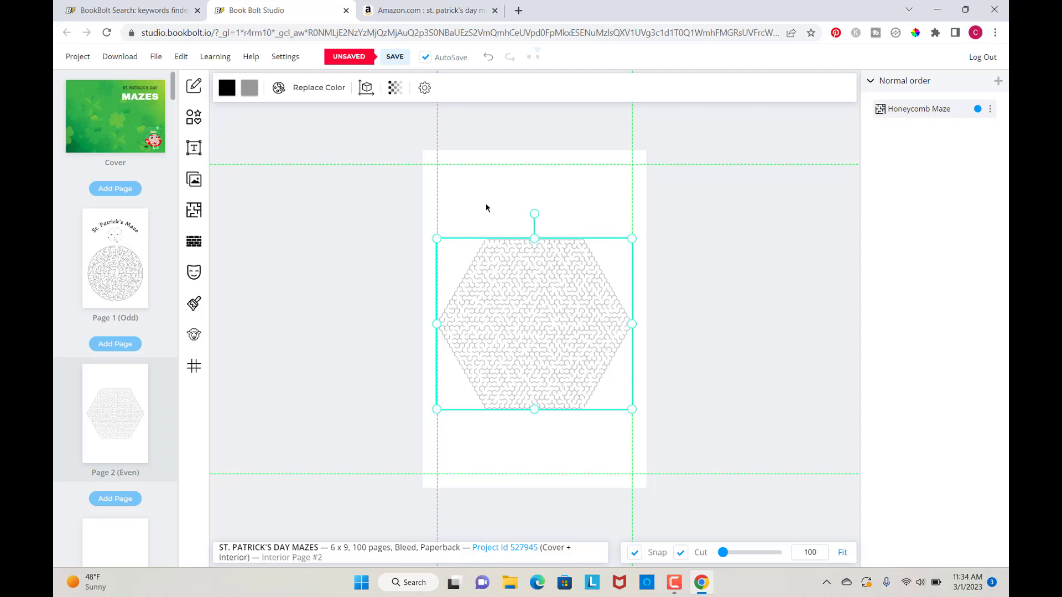
left_click(596, 424)
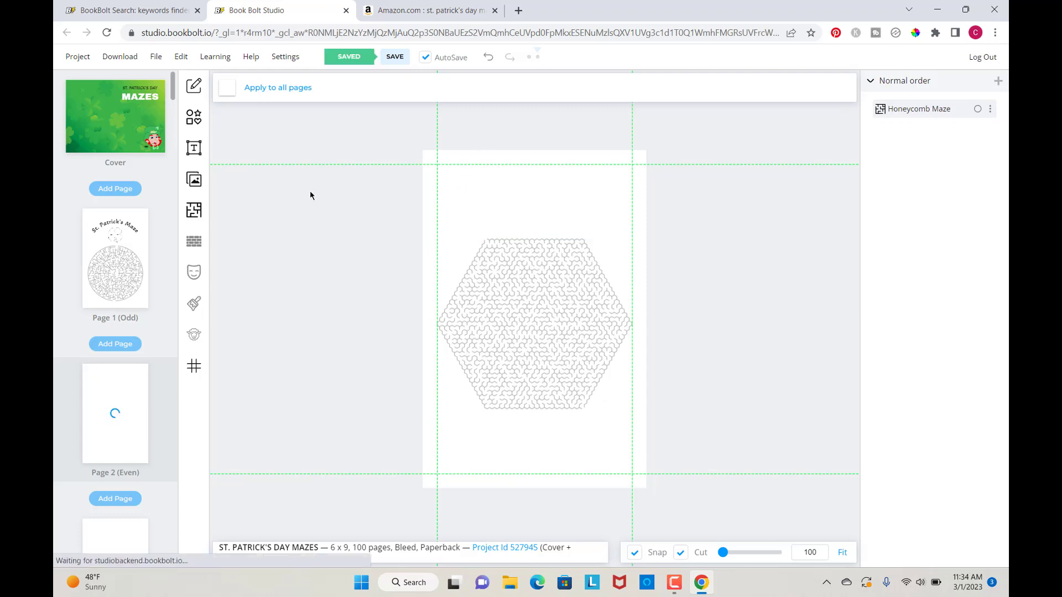
- Add the outlined leprechaun head from a Pixabay "leprechaun" search to Page 2 and place it above the maze's upper-left corner
left_click(193, 178)
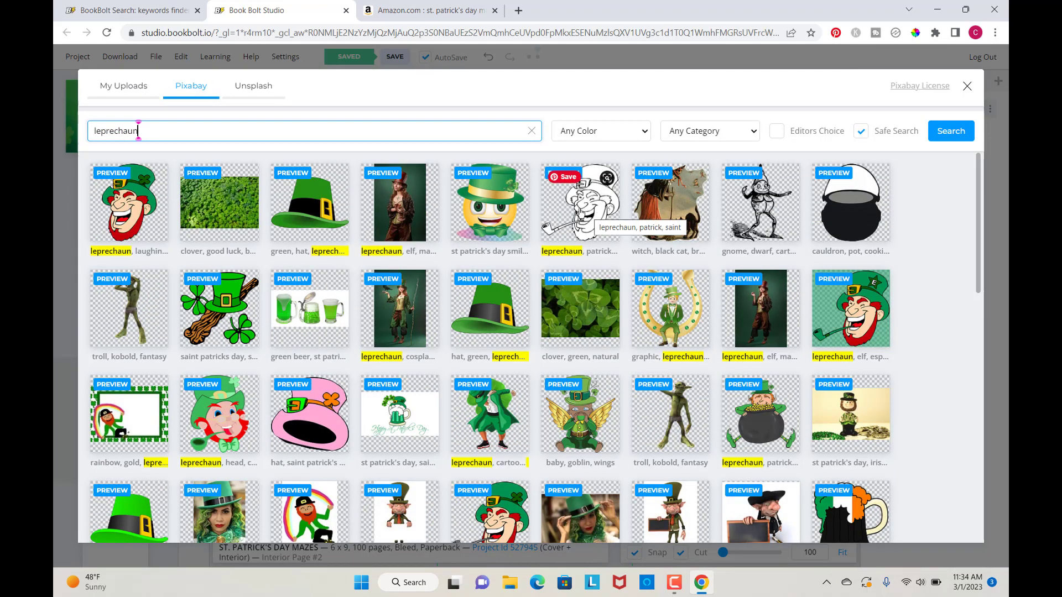
left_click(585, 210)
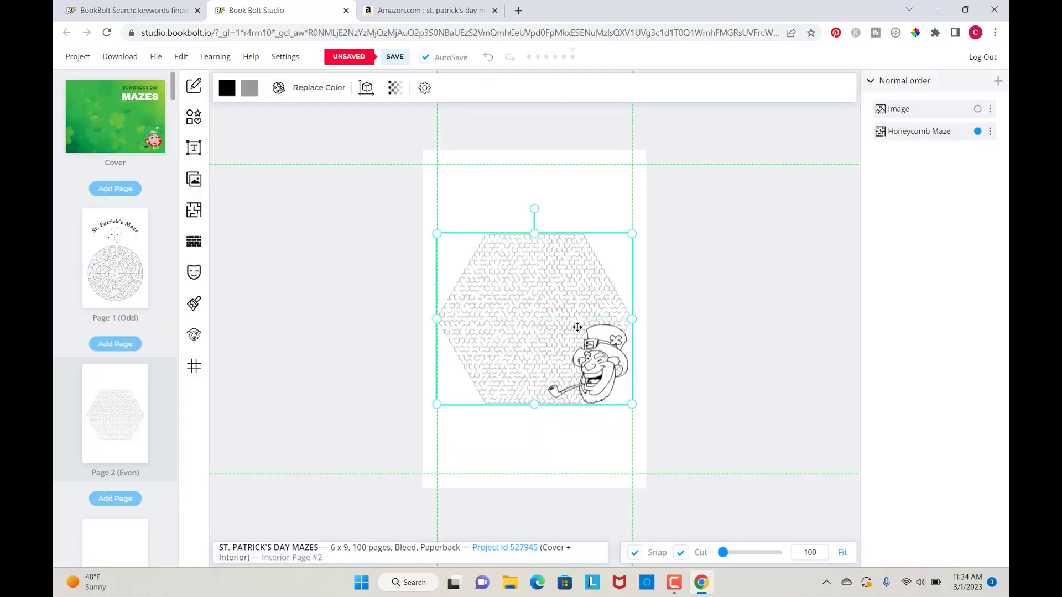
left_click_drag(593, 373, 487, 215)
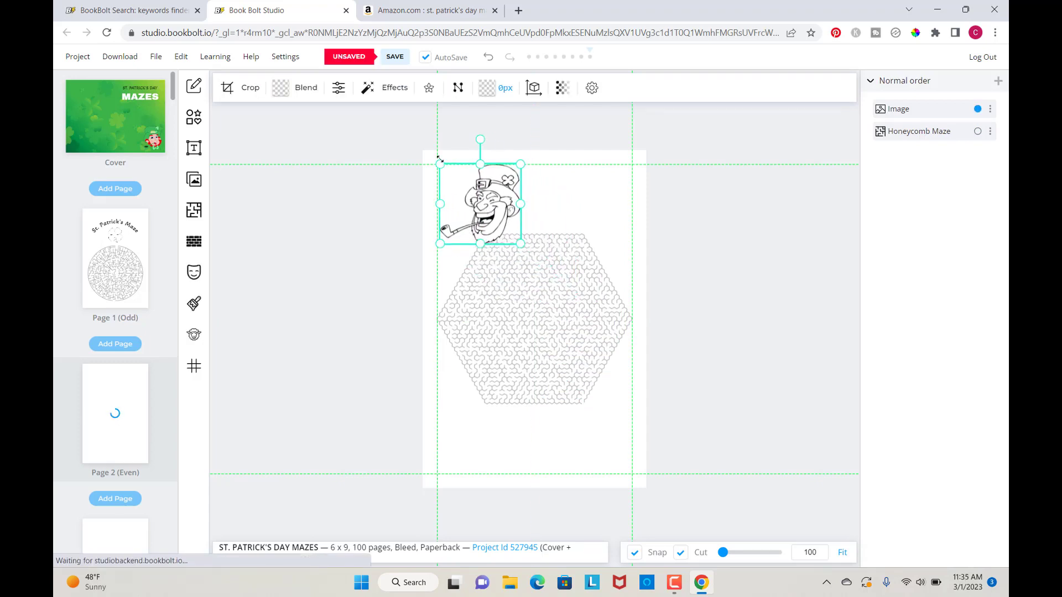
- Copy the clover from Page 1, paste it onto Page 2, and place it below the lower-right part of the honeycomb maze
left_click(125, 256)
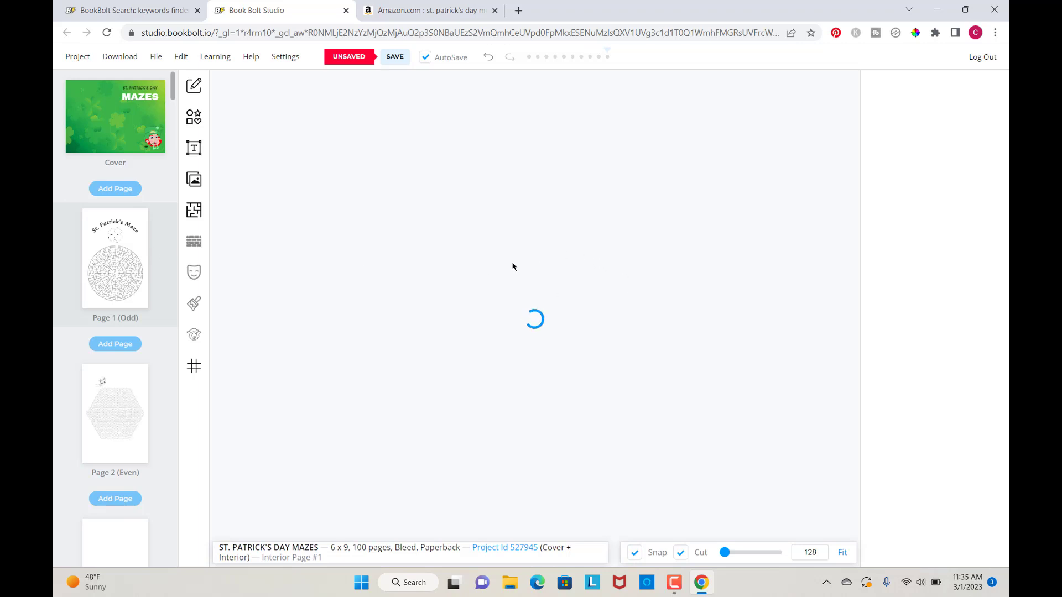
right_click(532, 249)
left_click(562, 333)
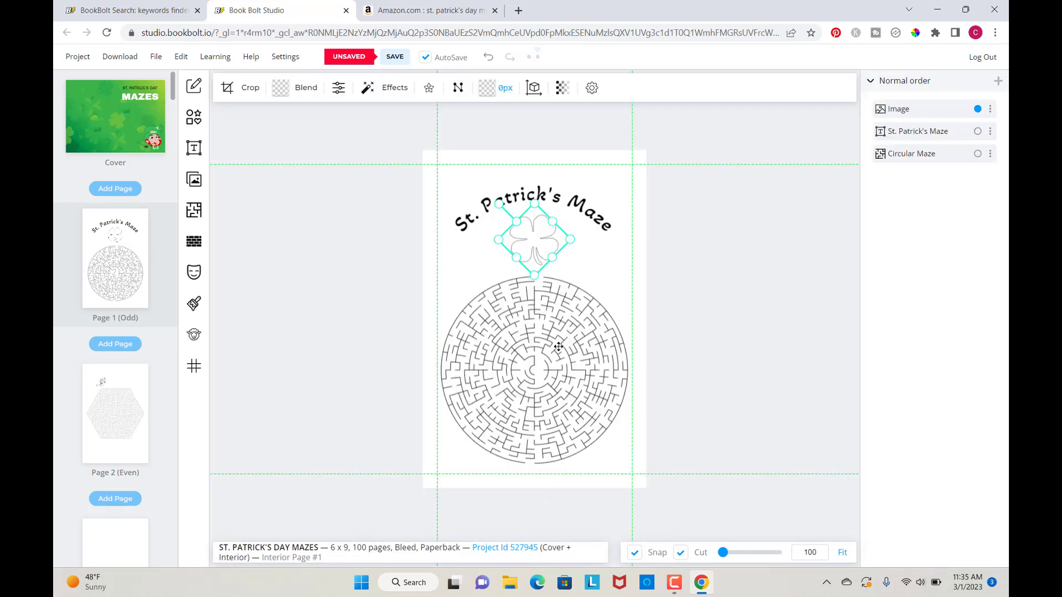
left_click(114, 410)
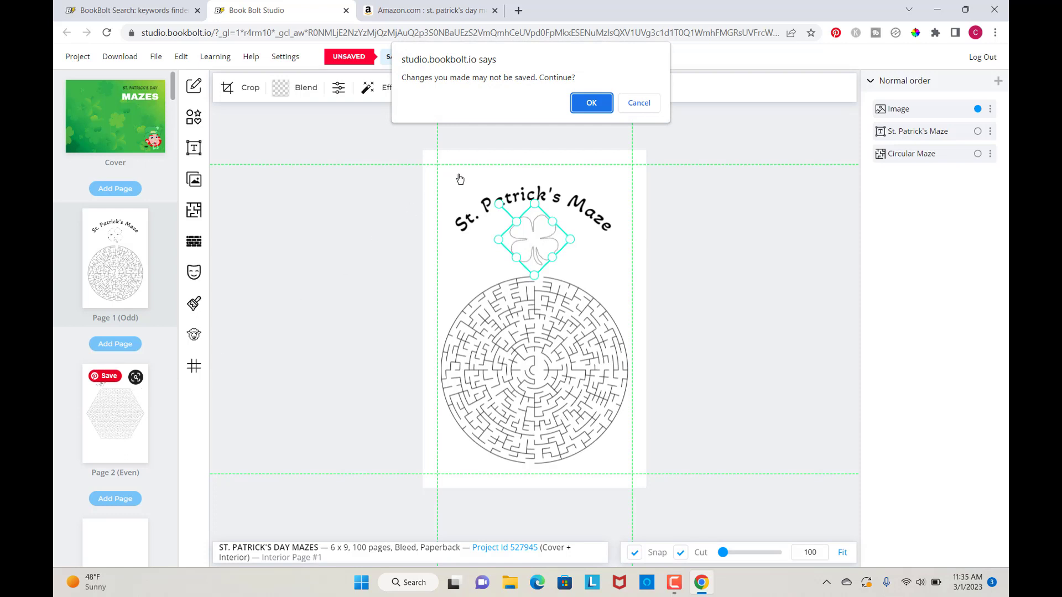
key("Return")
right_click(570, 428)
left_click(597, 462)
left_click_drag(540, 248, 592, 440)
left_click_drag(588, 395, 604, 449)
left_click(701, 397)
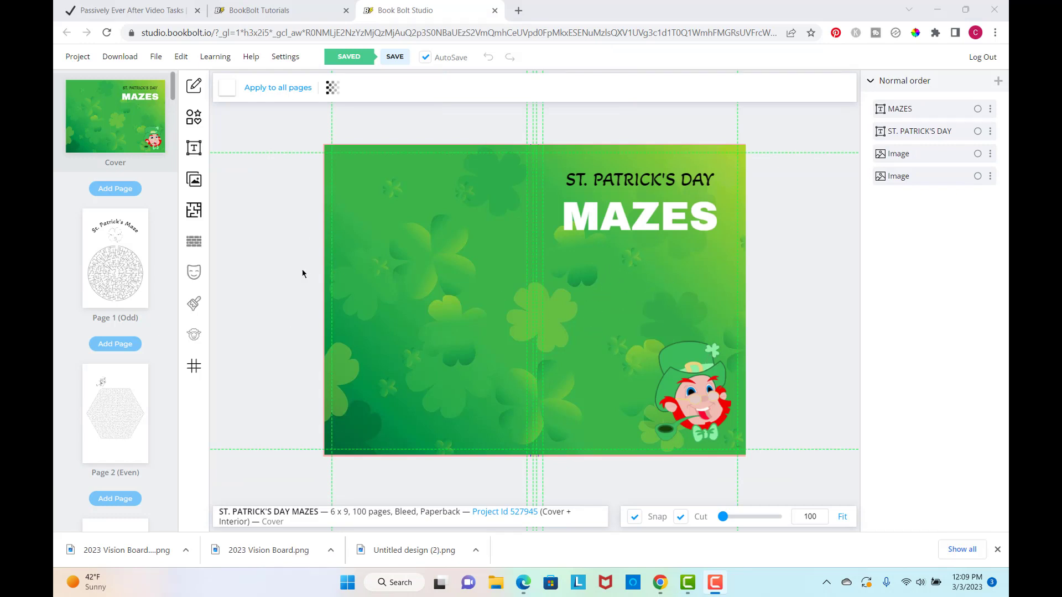
- Copy the circular maze from Page 1, paste it onto the cover, and place it on the front beneath the MAZES title
left_click(119, 280)
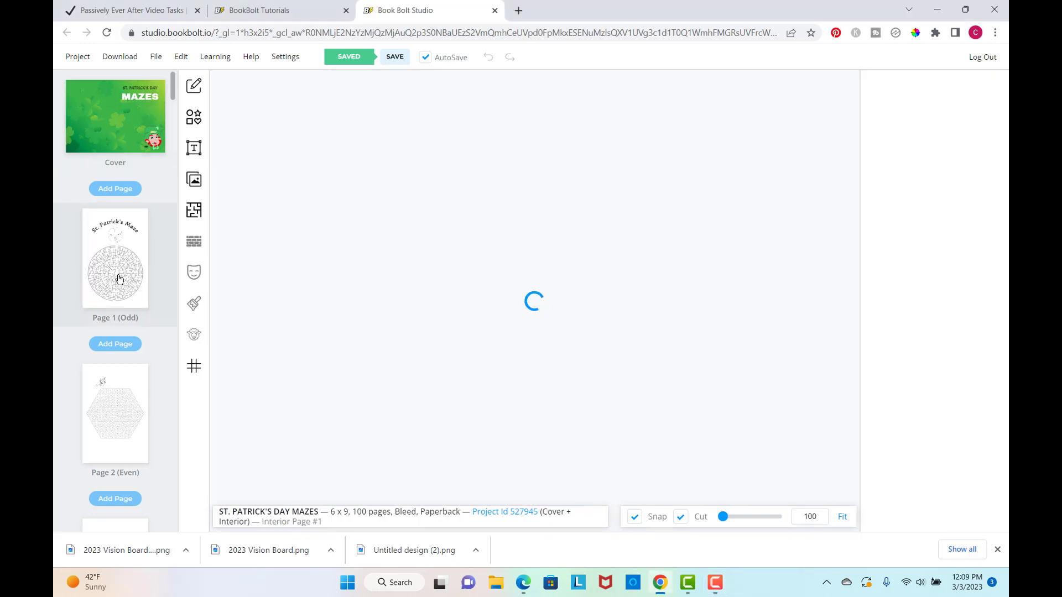
right_click(535, 334)
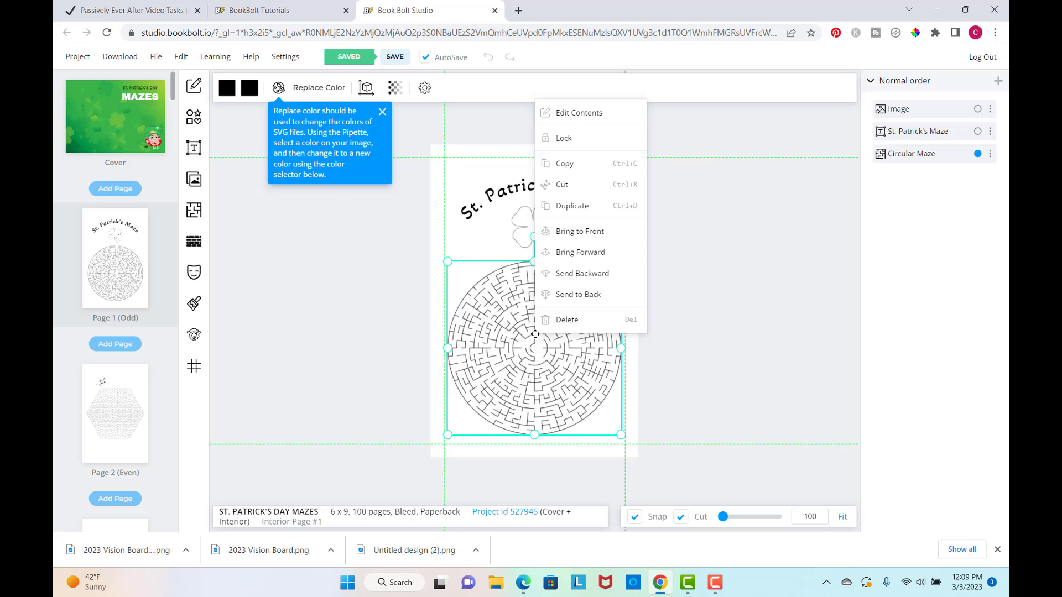
left_click(562, 164)
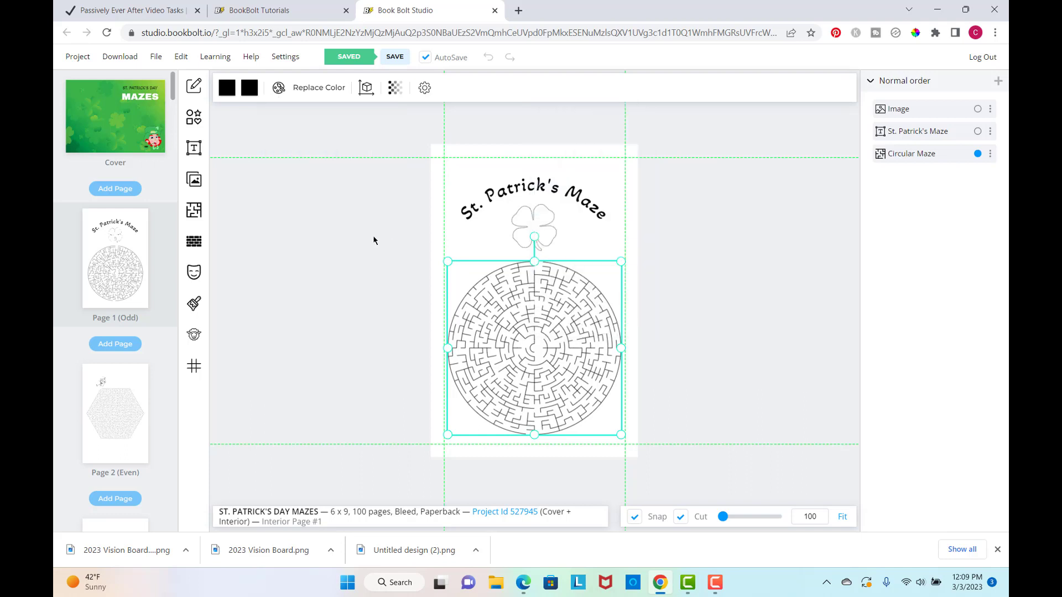
scroll(389, 230, "up", 5)
left_click(120, 127)
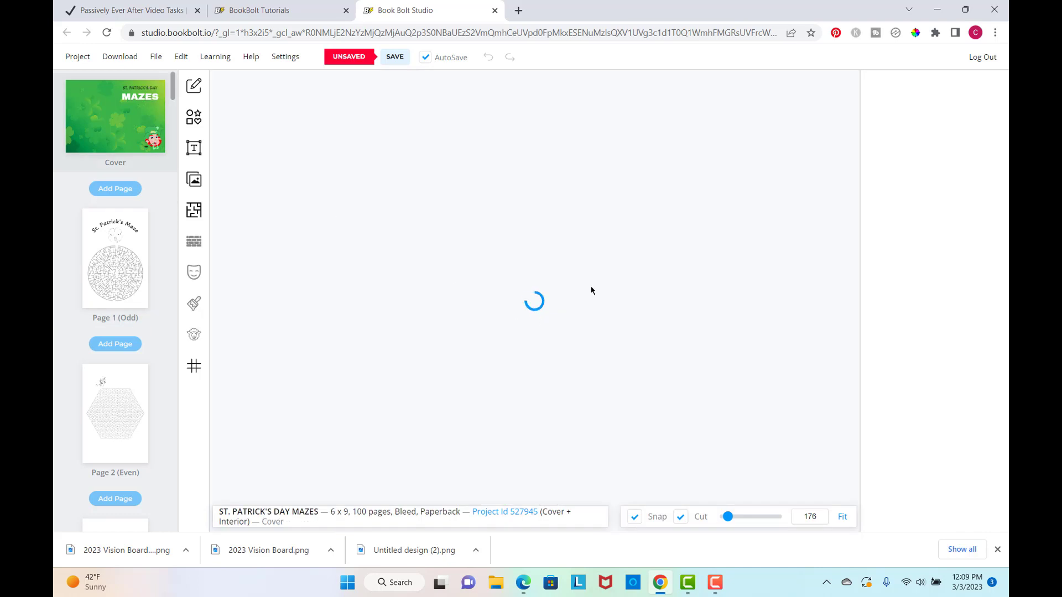
right_click(293, 329)
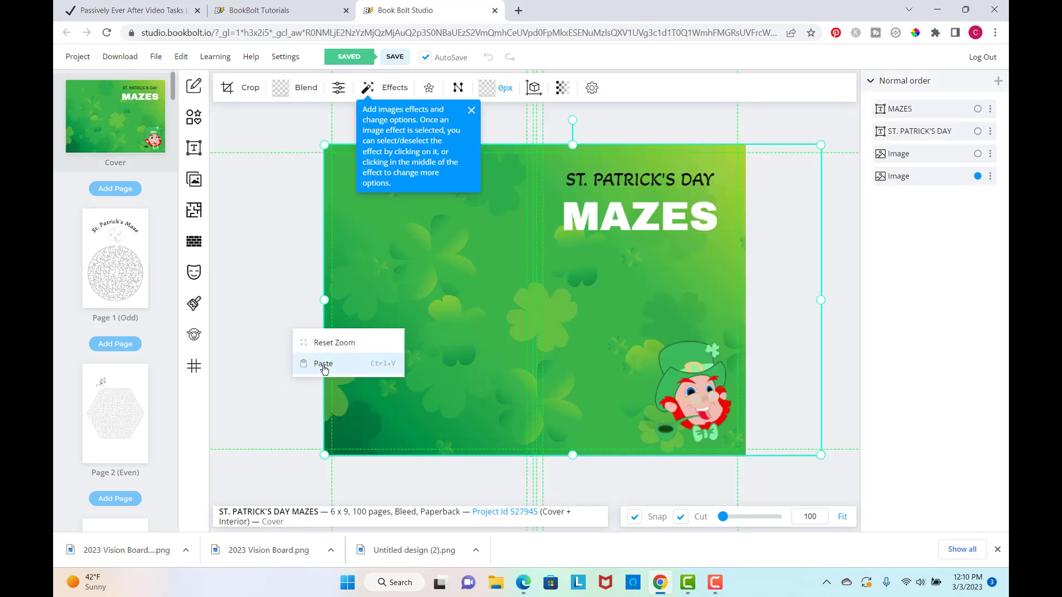
left_click(324, 365)
left_click_drag(424, 340, 633, 315)
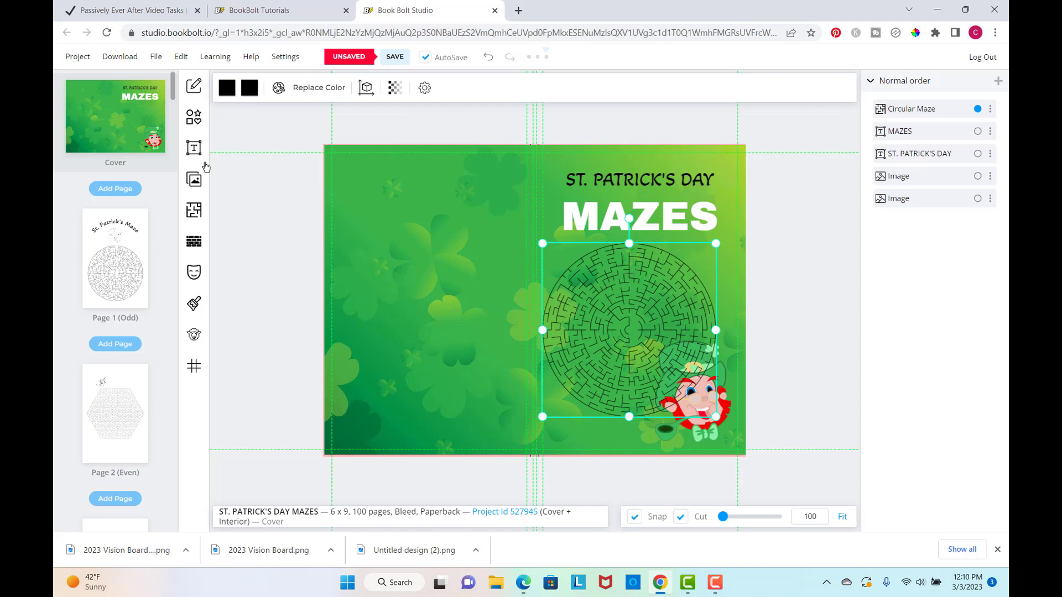
- Add a white-filled circle to the cover, enlarge it to cover the circular maze, and layer it directly behind the maze
left_click(195, 119)
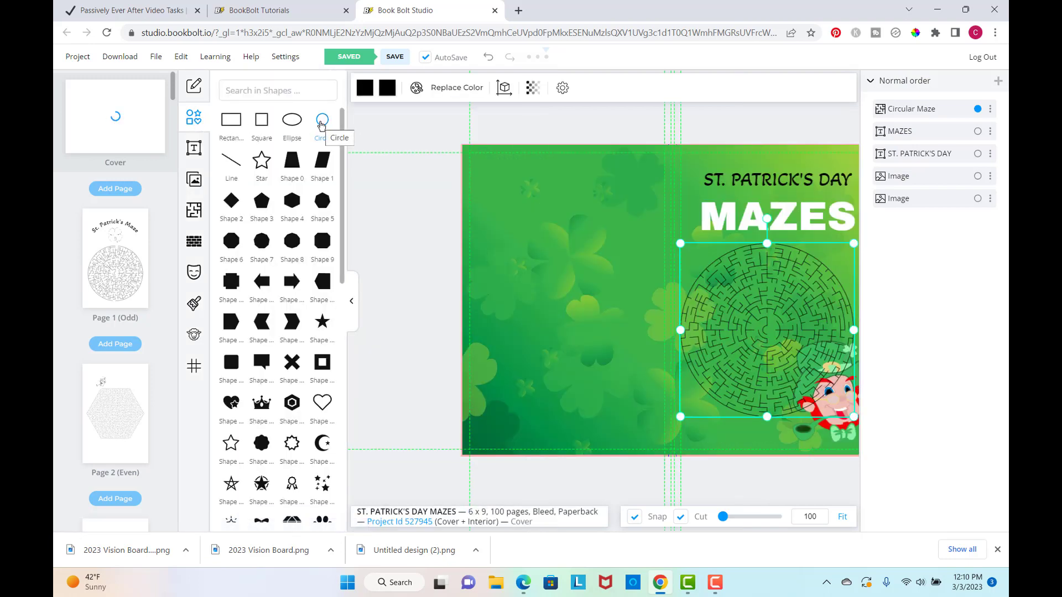
left_click(322, 120)
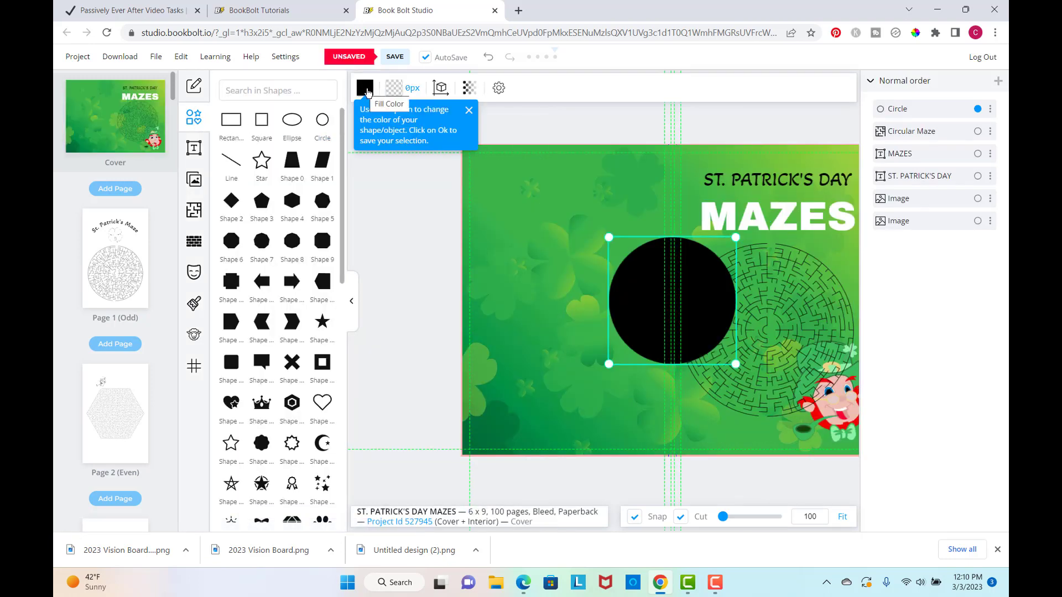
left_click(366, 90)
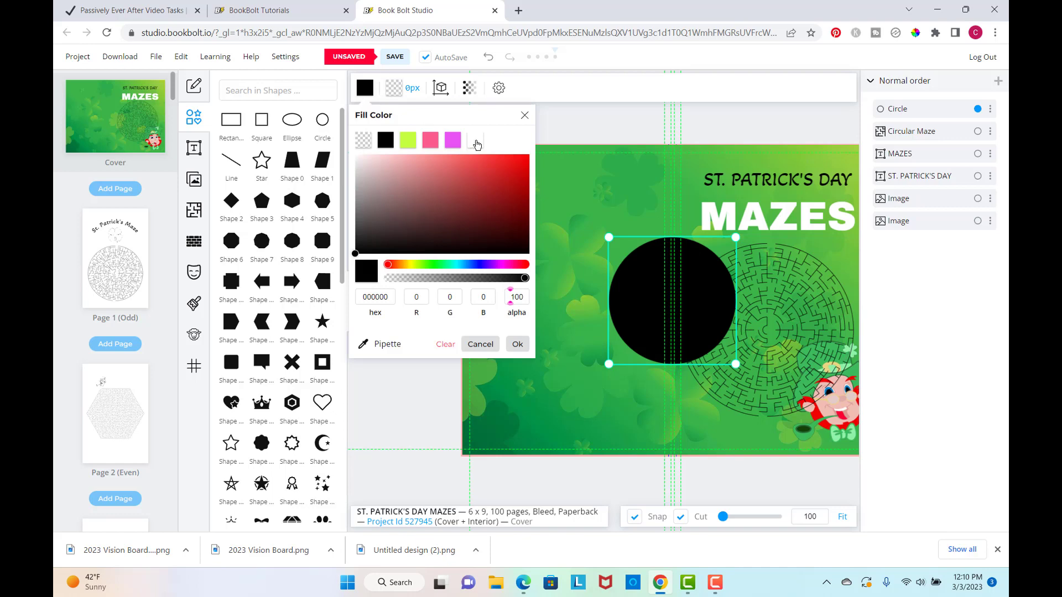
left_click(476, 141)
left_click_drag(683, 373, 708, 399)
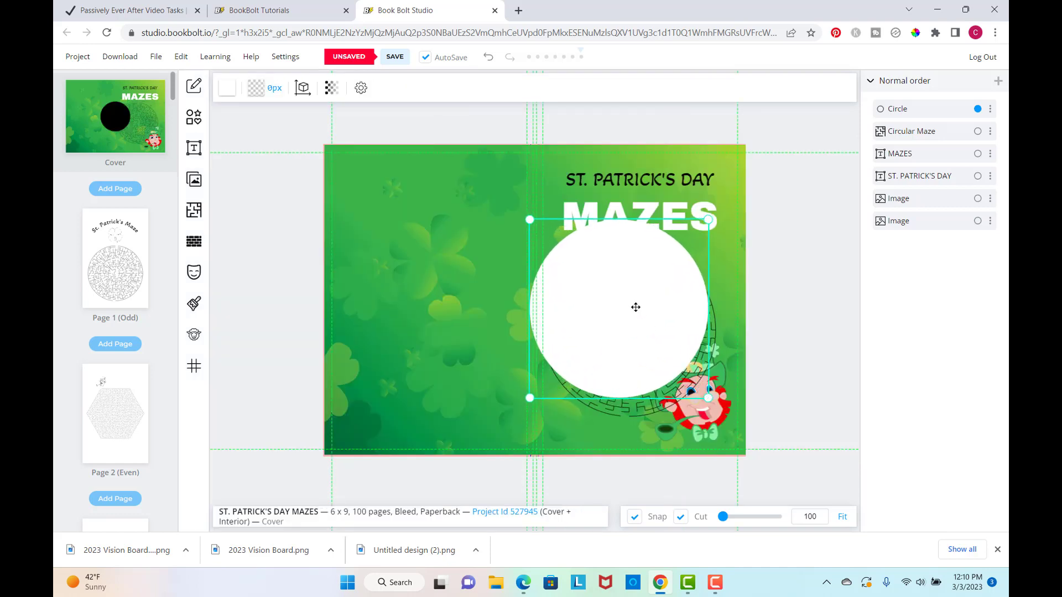
left_click_drag(636, 311, 648, 334)
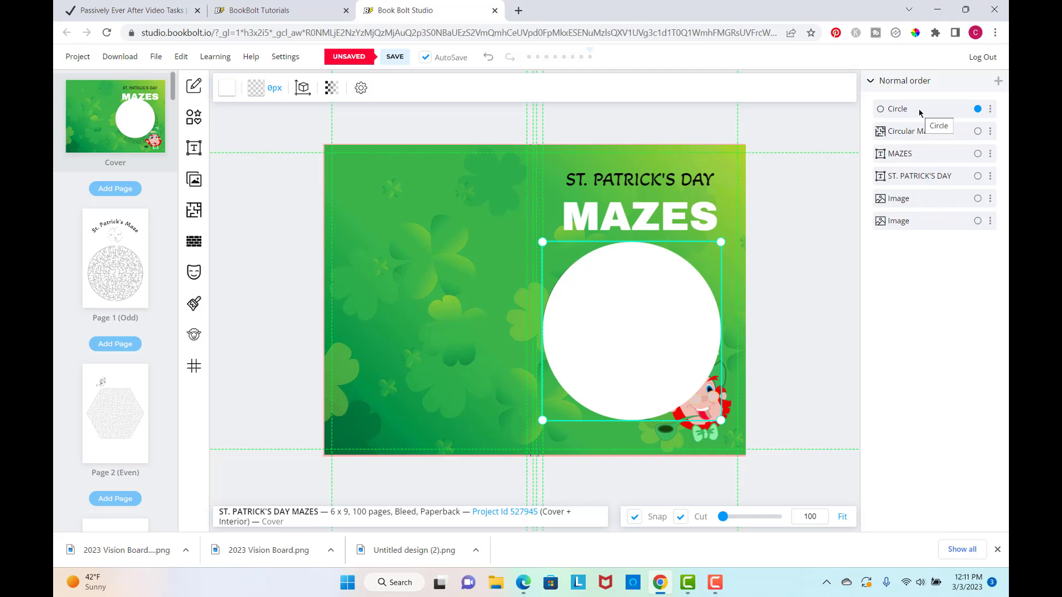
left_click_drag(914, 111, 913, 147)
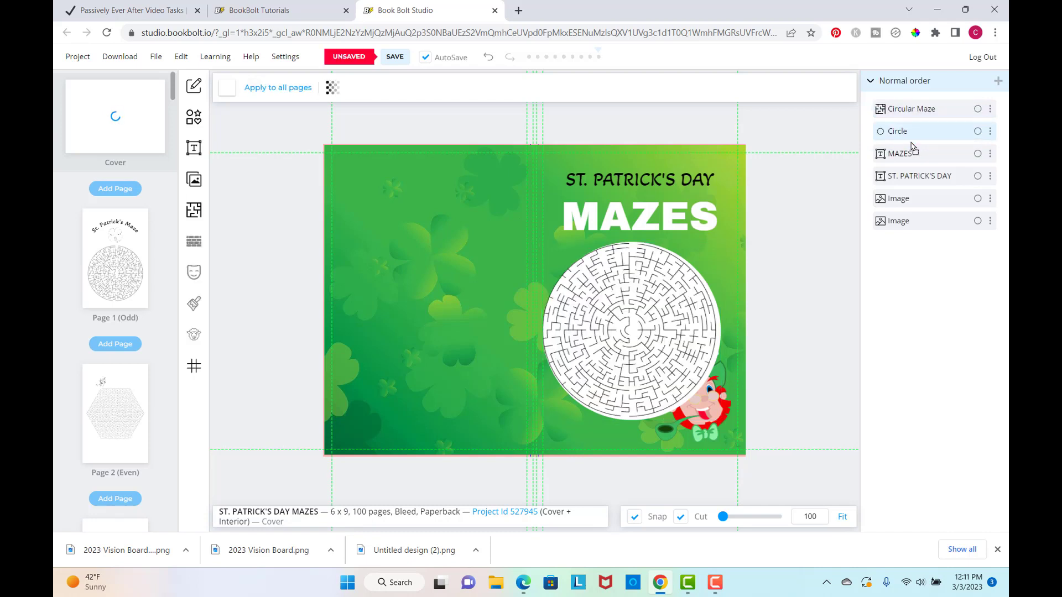
- Bring the leprechaun image to the front of the cover's layer order and shift the maze with its white circle slightly right
right_click(720, 431)
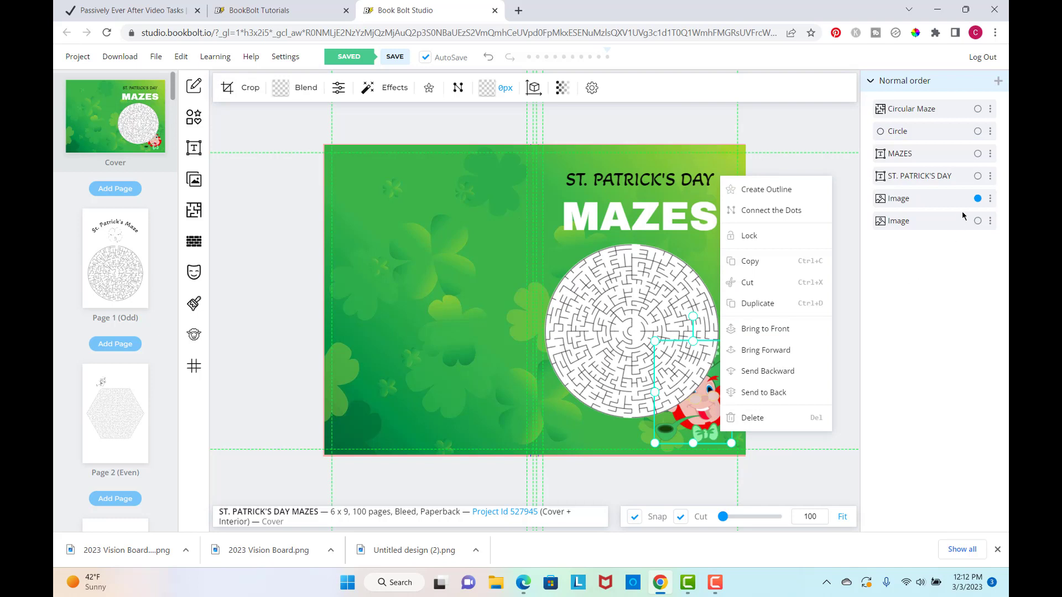
left_click_drag(930, 202, 925, 106)
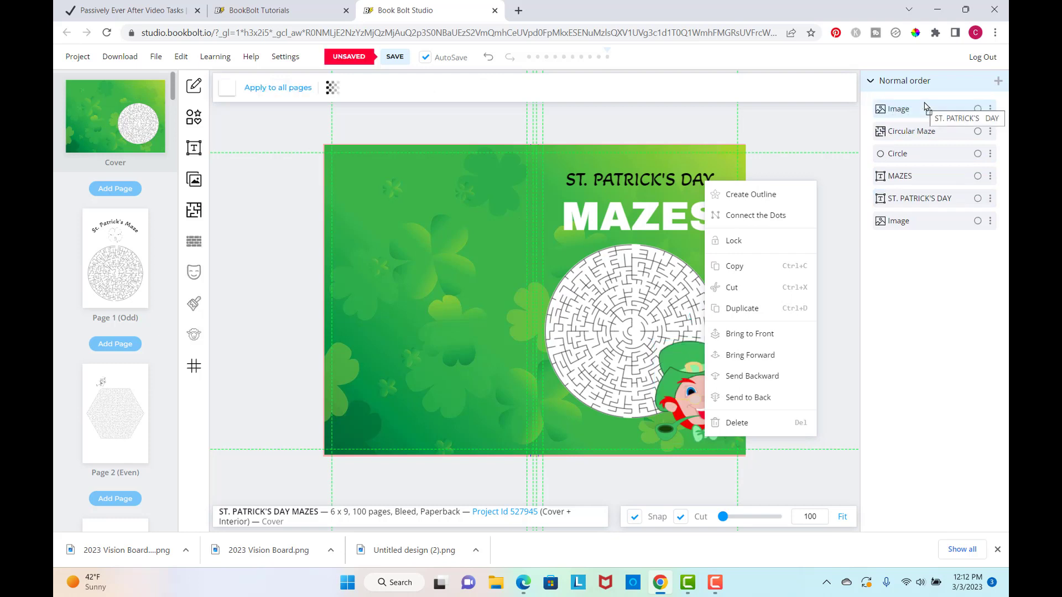
right_click(836, 383)
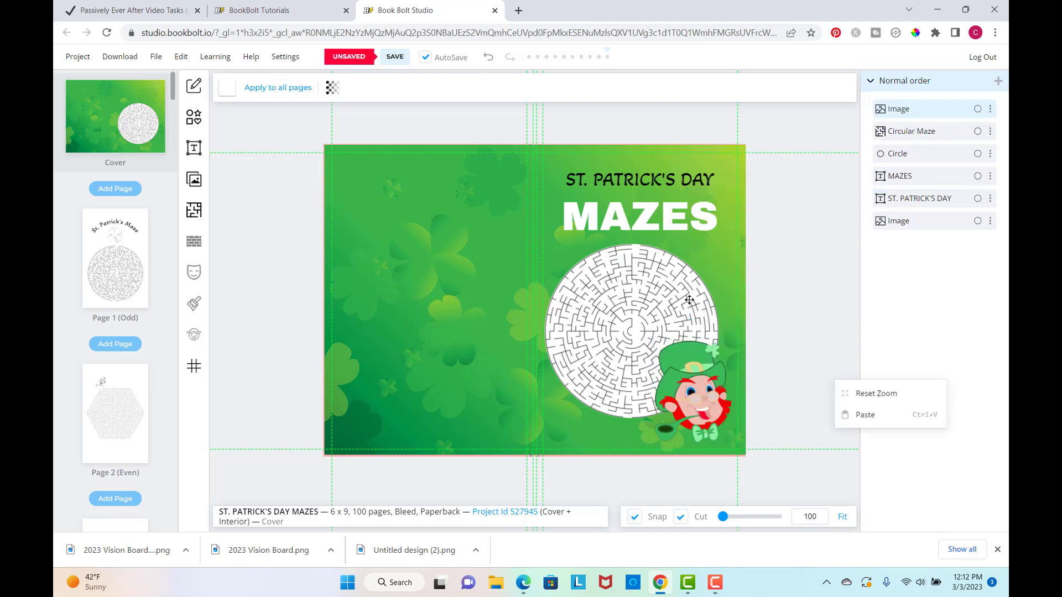
right_click(764, 338)
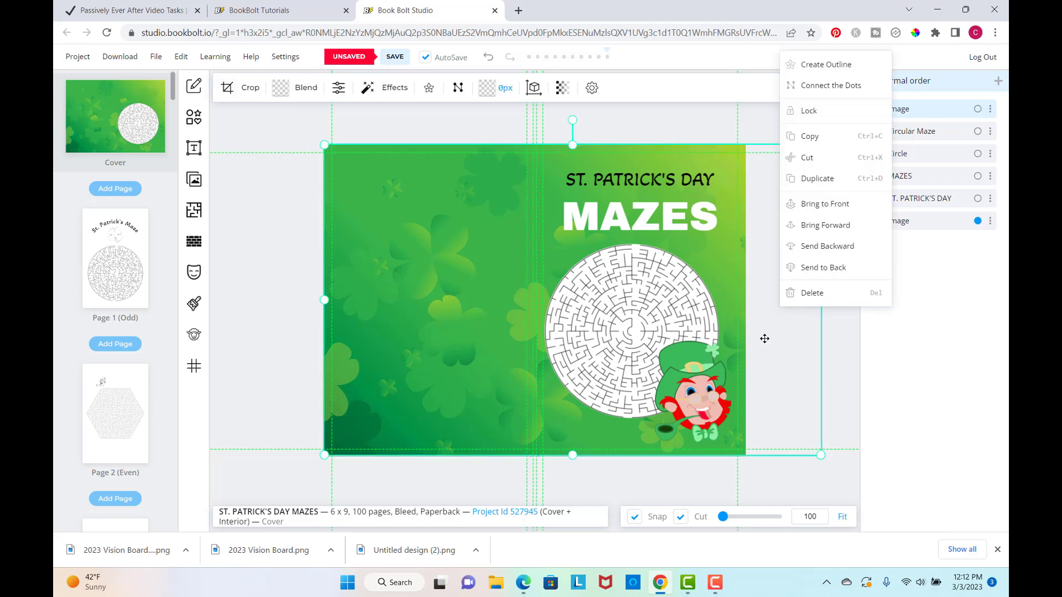
right_click(851, 380)
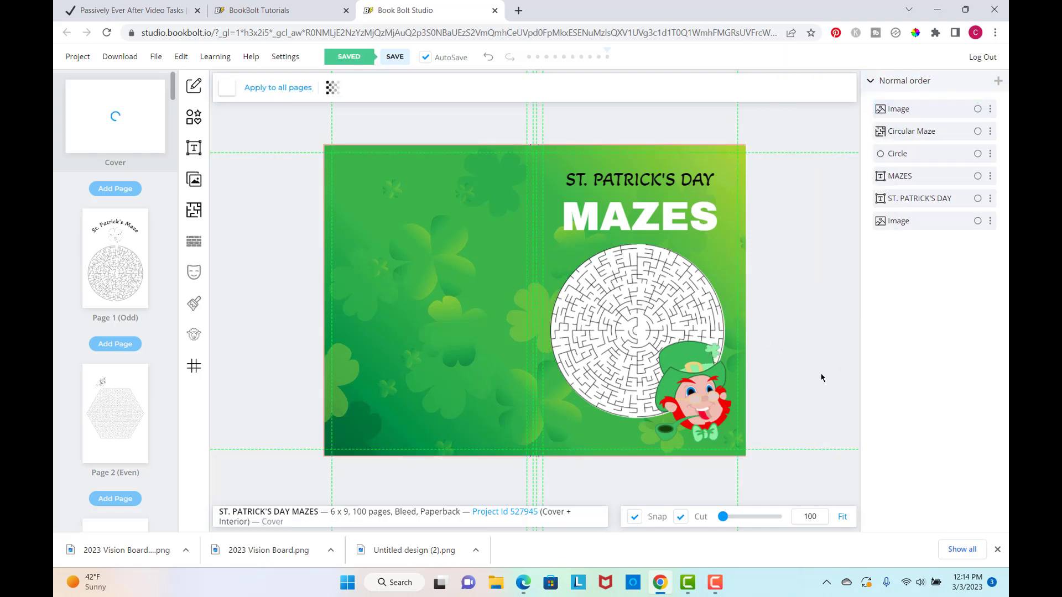
- Download the current project in CMYK for printed books
mouse_move(128, 253)
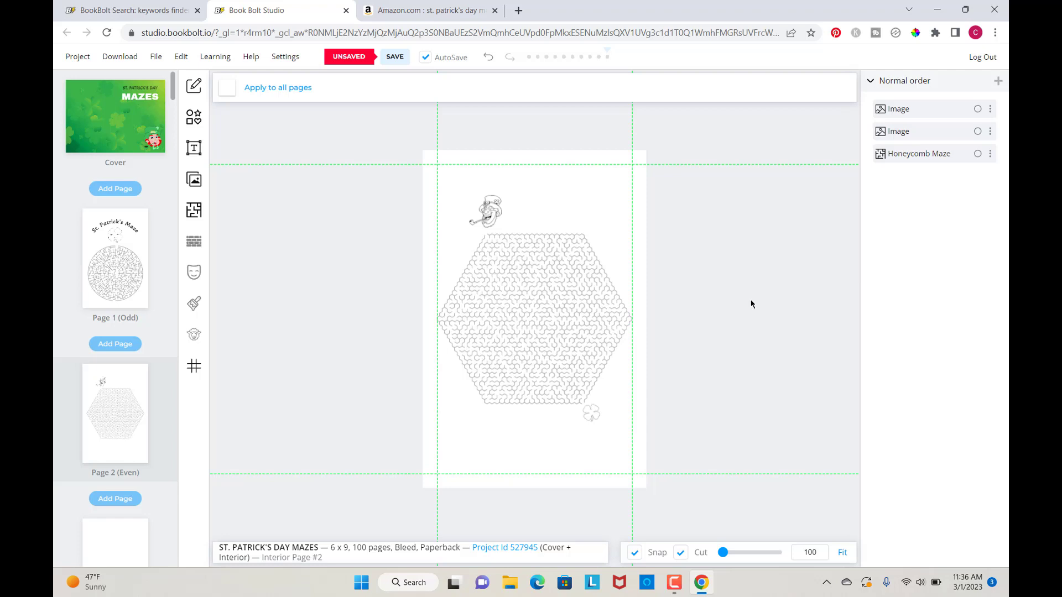
scroll(360, 221, "up", 1)
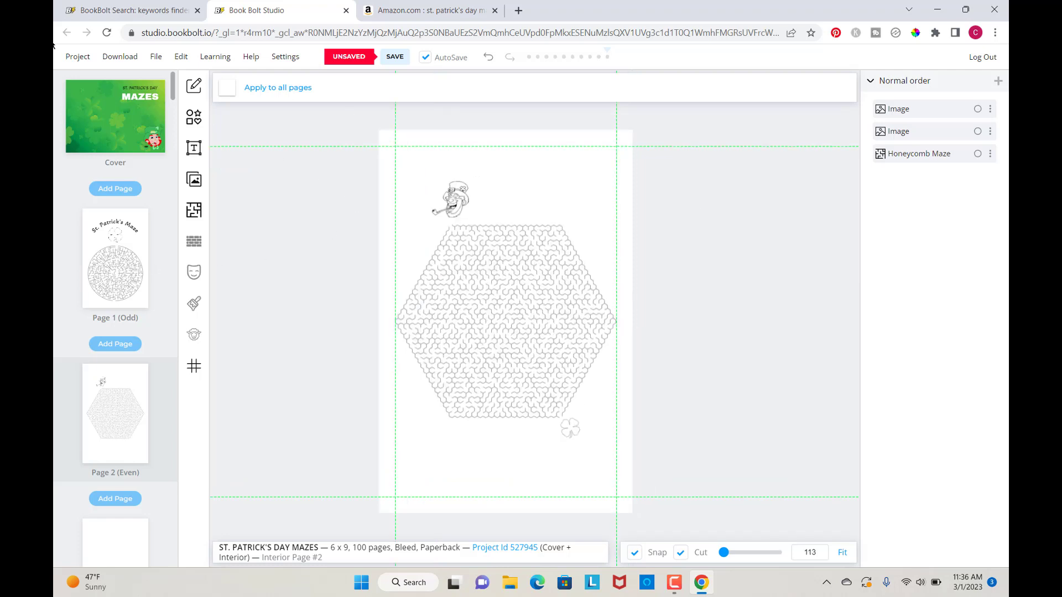
left_click(127, 59)
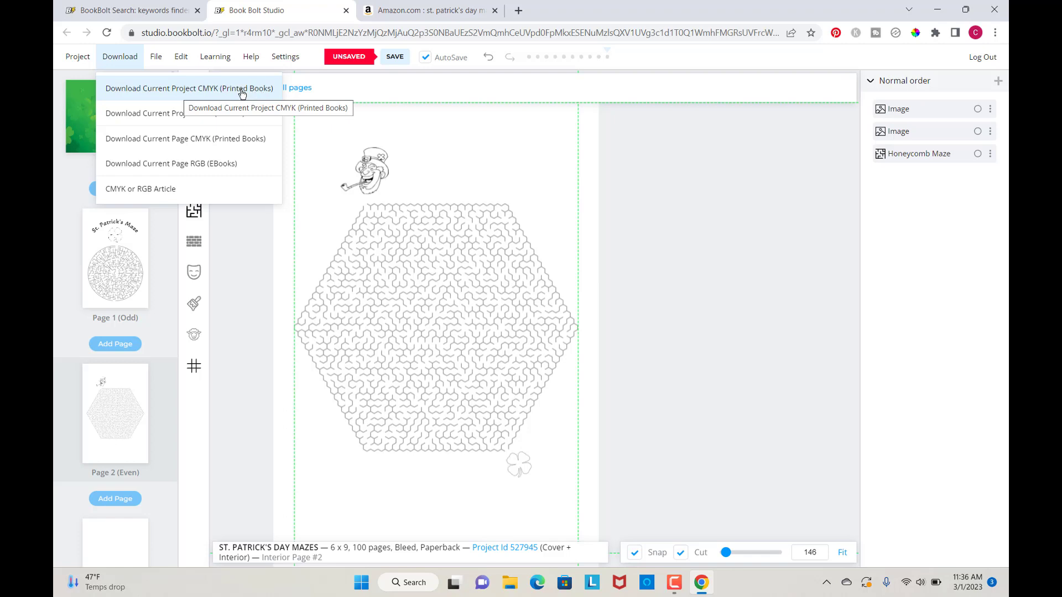
left_click(147, 93)
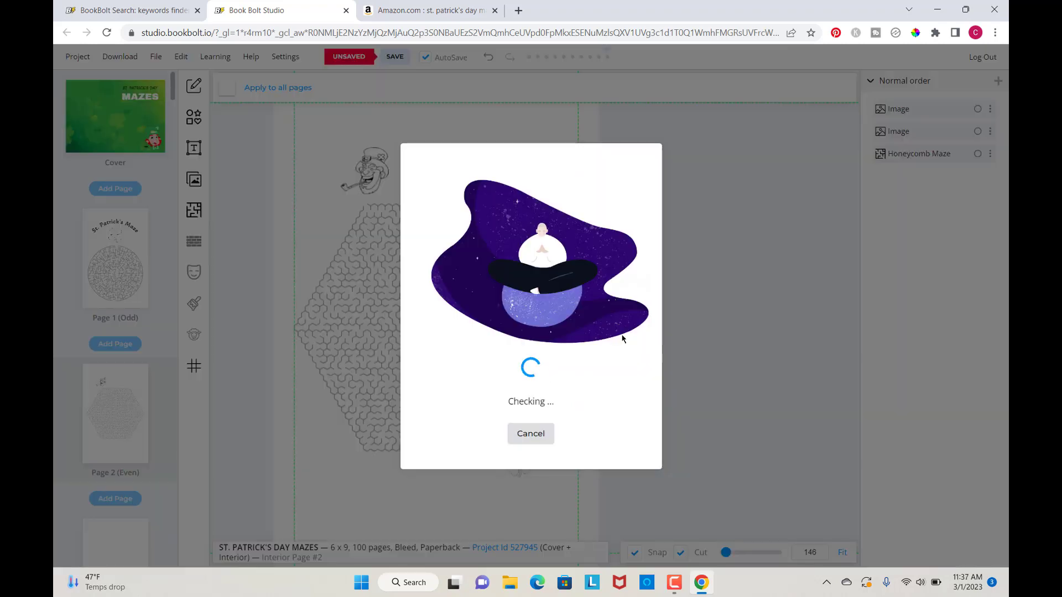